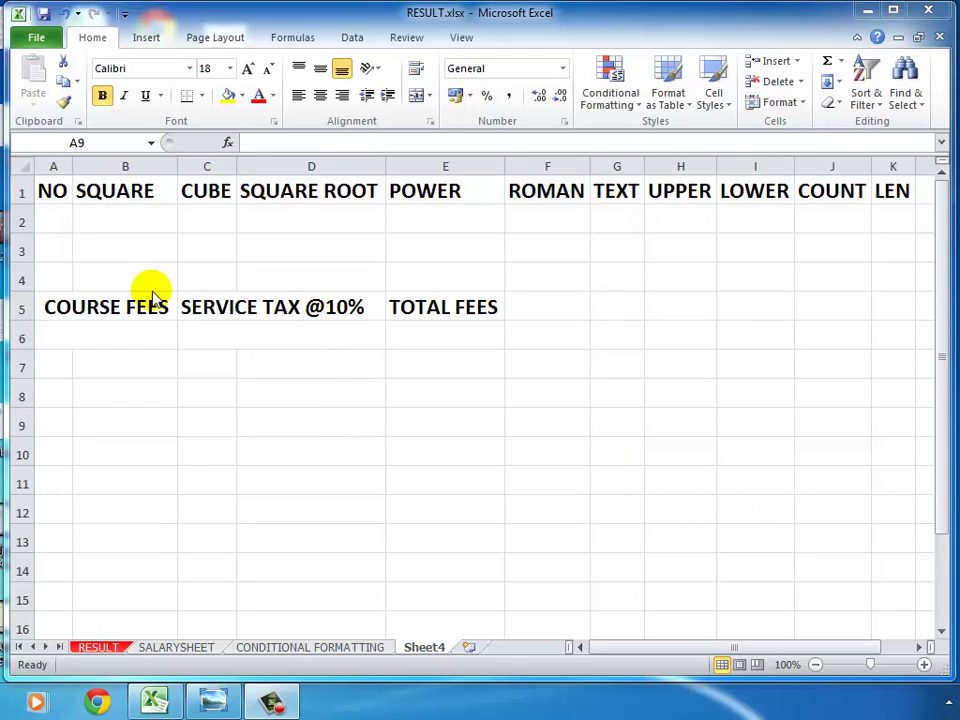
Review the row-1 headings from NO in A1 through LEN in K1
click(47, 191)
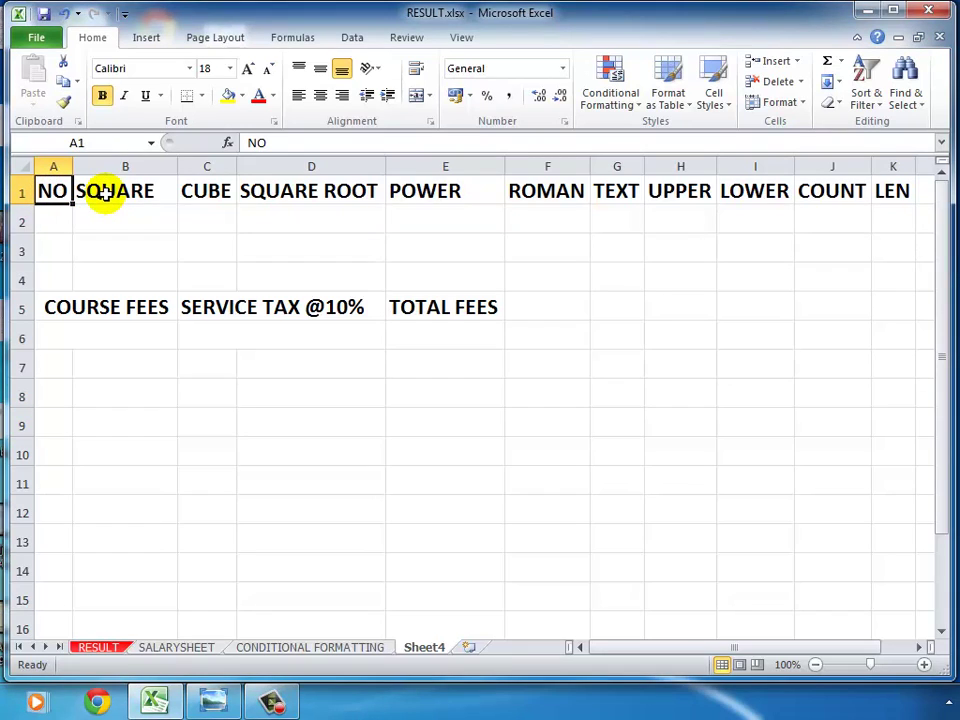
click(105, 195)
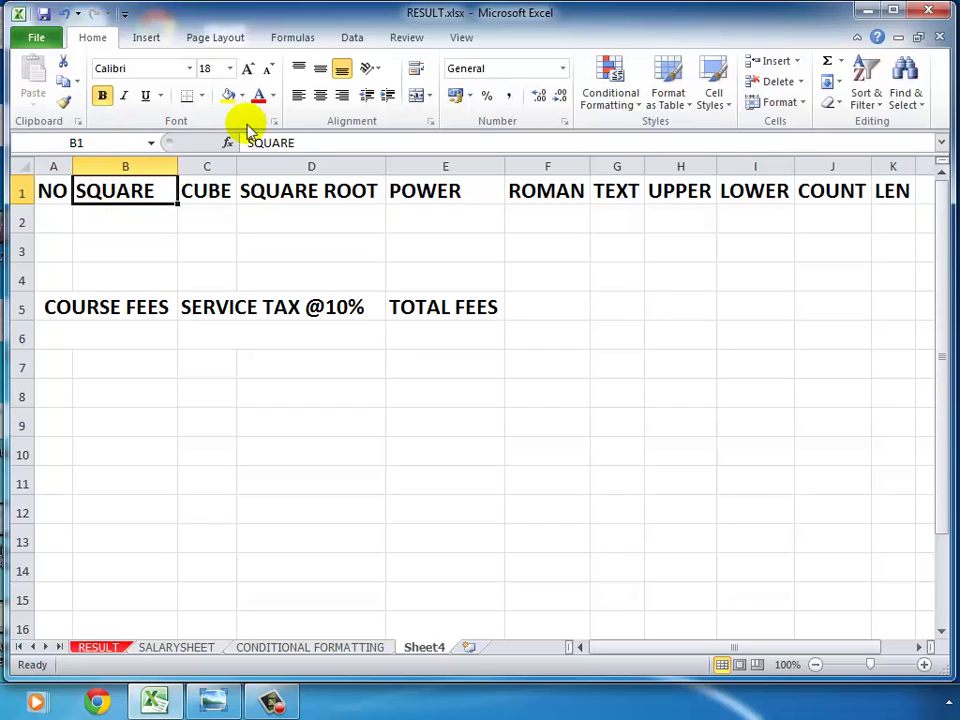
click(211, 196)
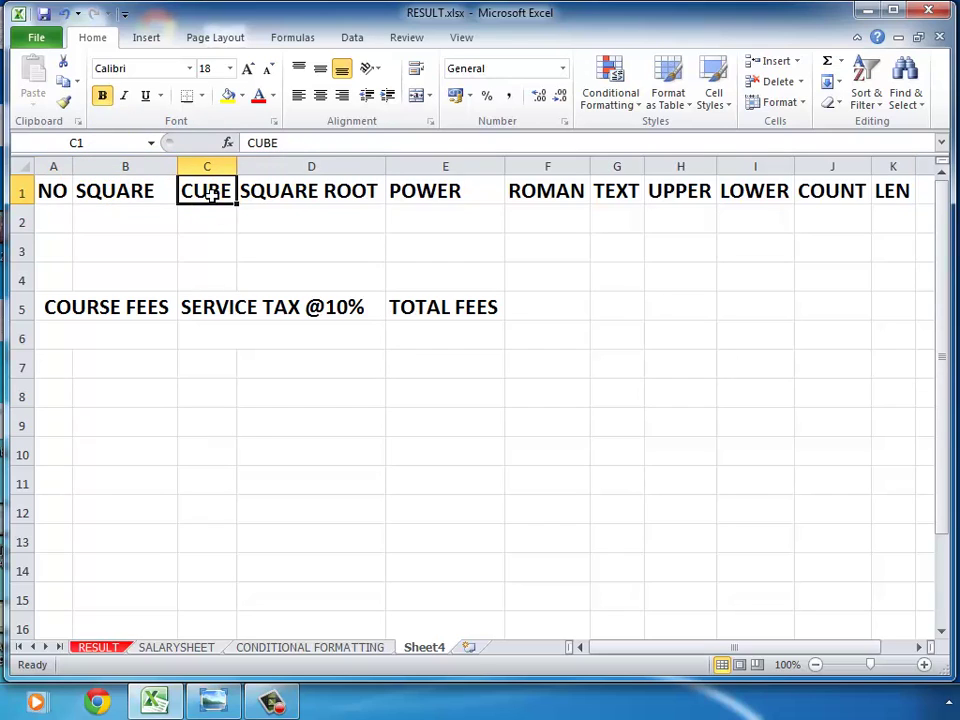
click(302, 195)
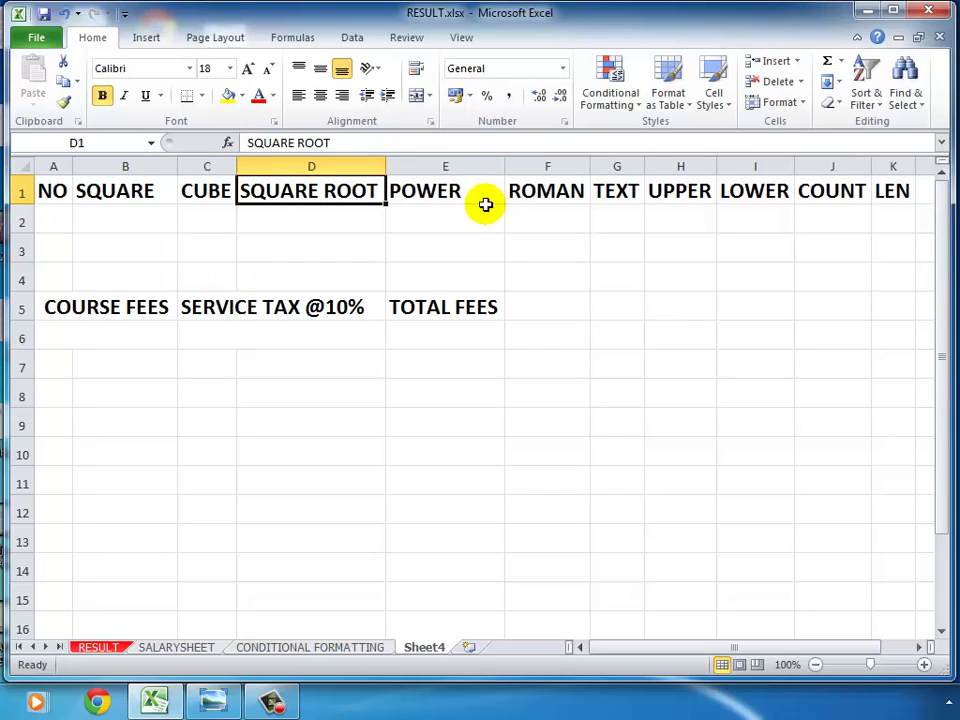
click(452, 190)
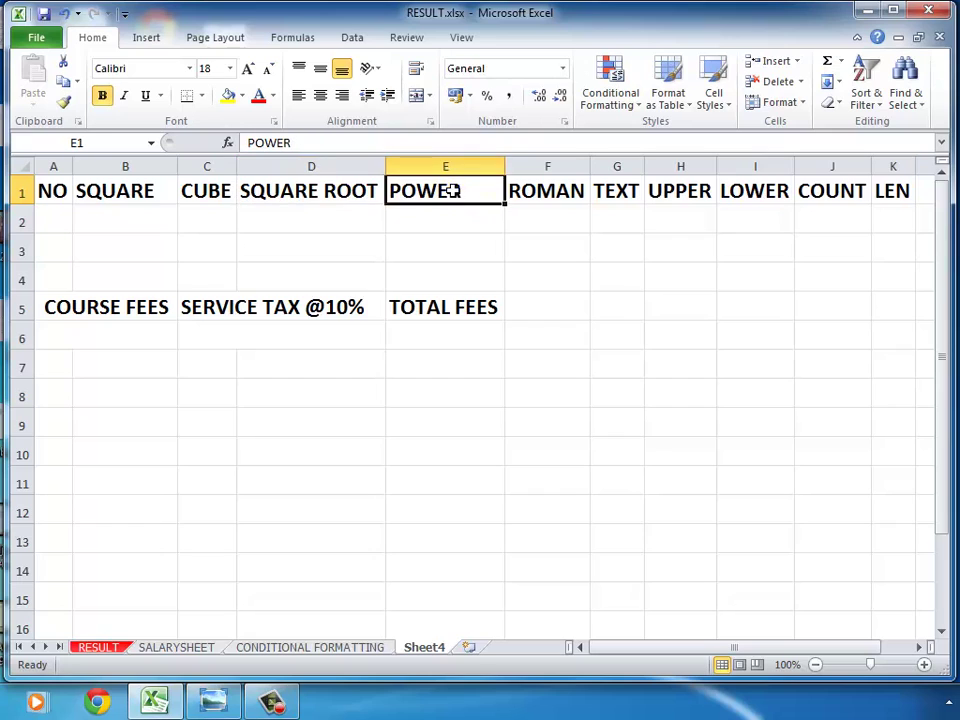
click(527, 192)
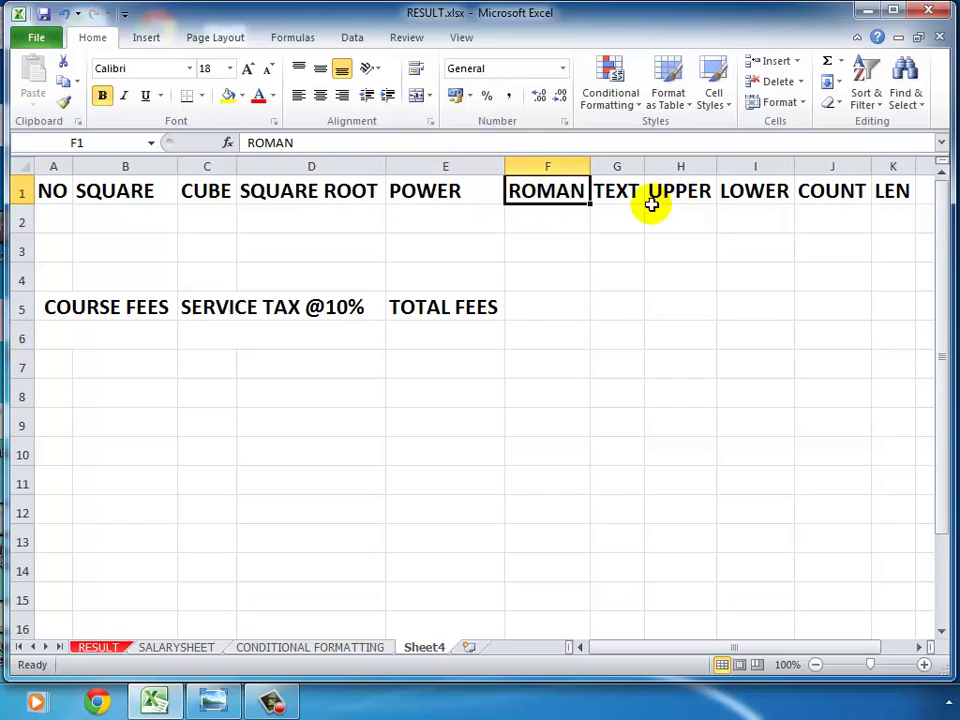
click(615, 192)
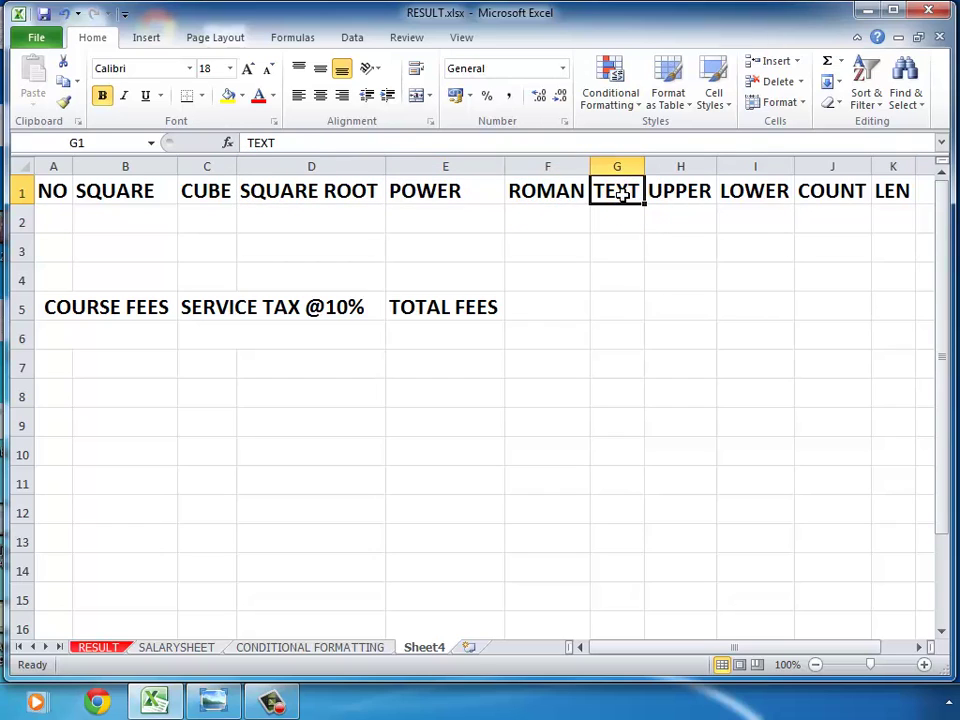
click(688, 191)
click(750, 192)
click(835, 193)
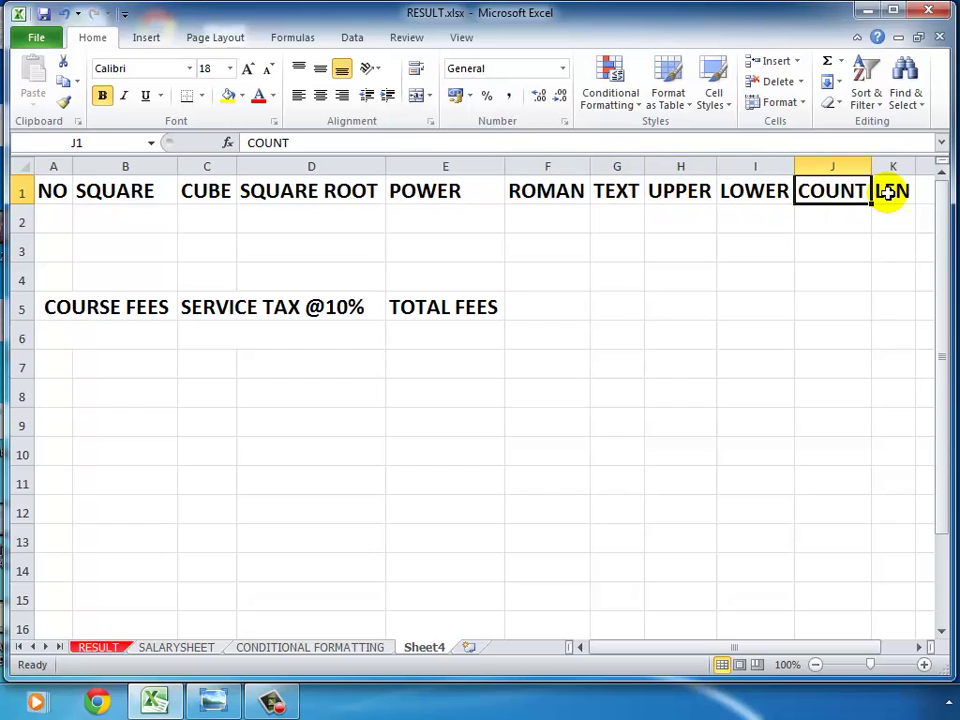
click(885, 190)
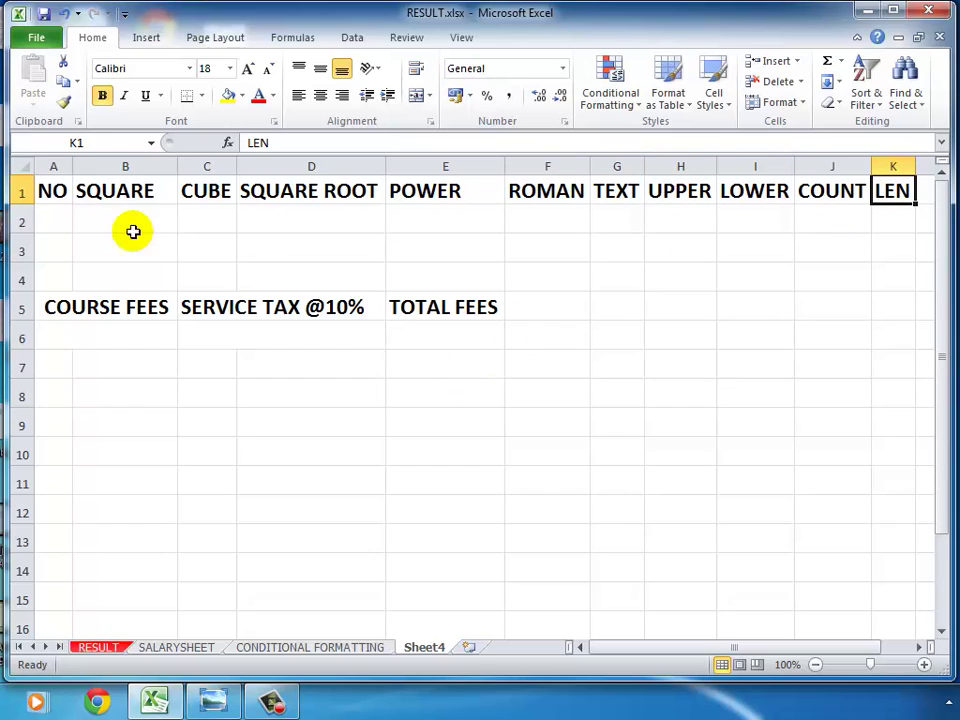
Enter 2 in A2 and select C2 under CUBE
click(57, 216)
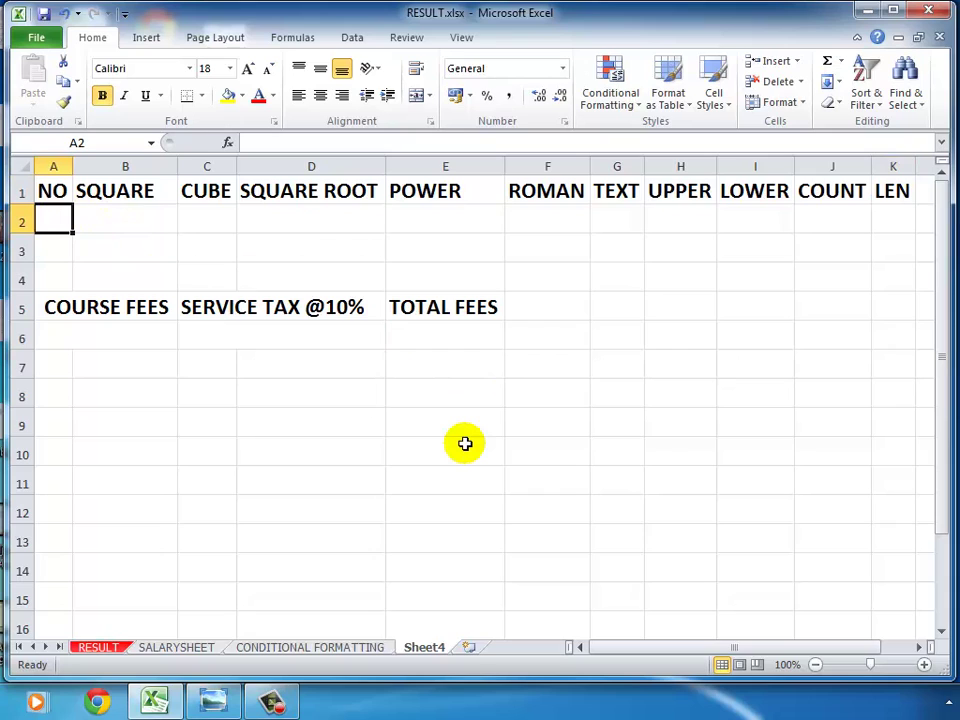
text(2)
key(Tab)
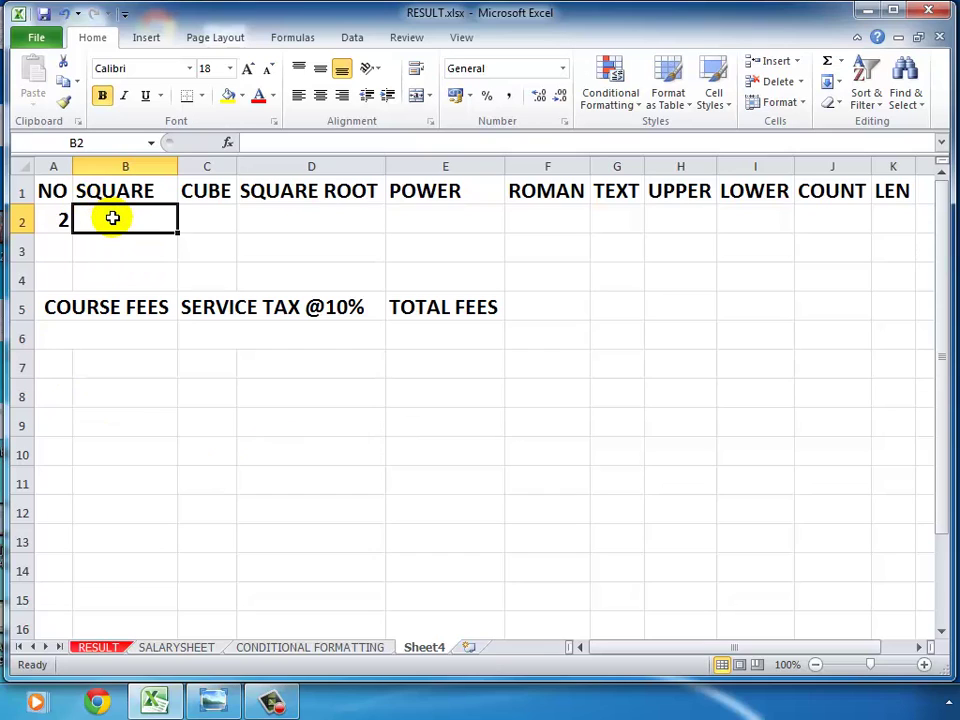
click(207, 190)
click(215, 207)
click(215, 207)
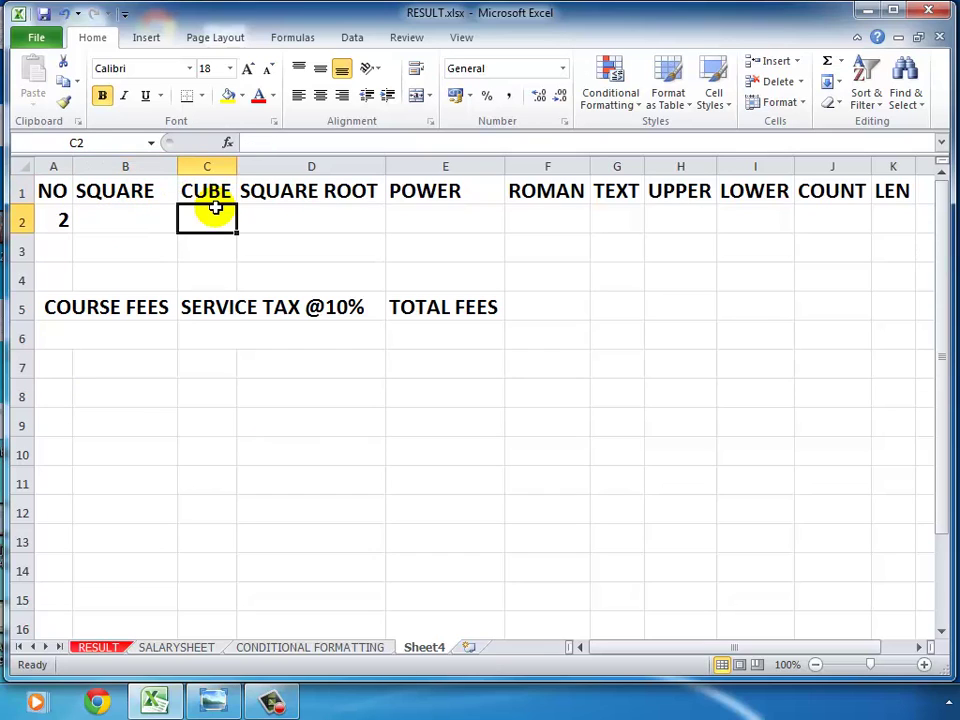
Try 5 in A2, then enter 2, 4 and 8 across A2:C2
click(67, 218)
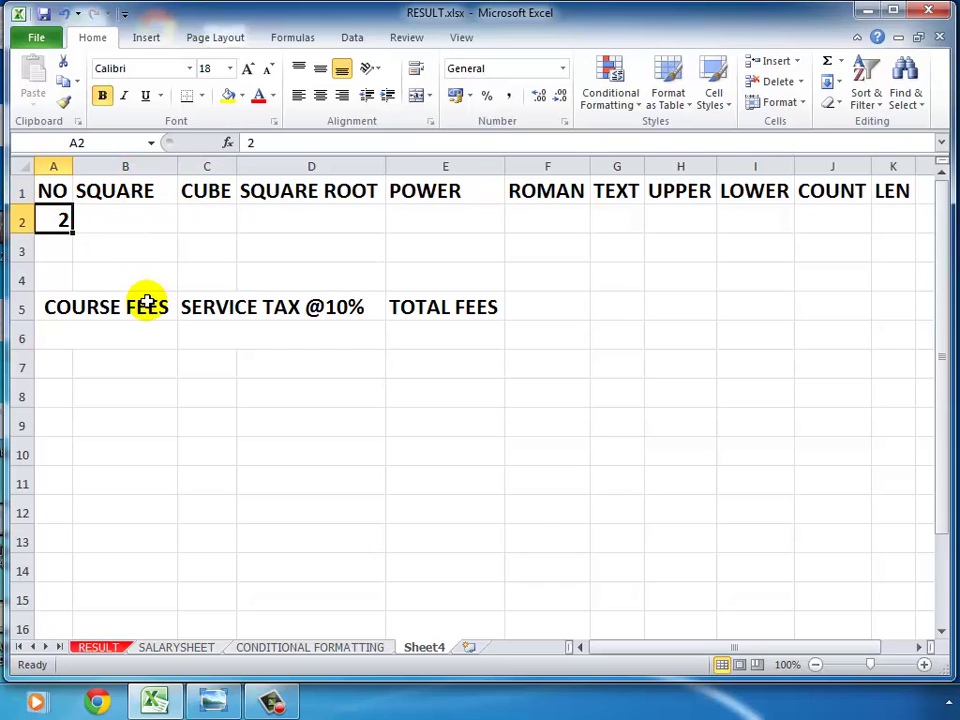
text(5)
key(Tab)
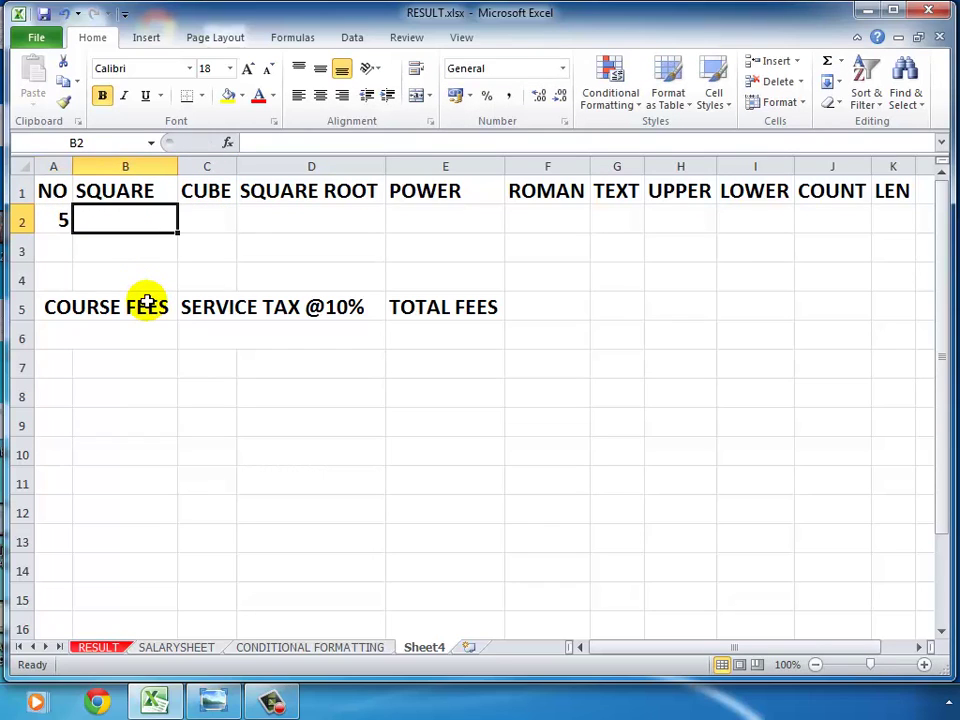
key(Left)
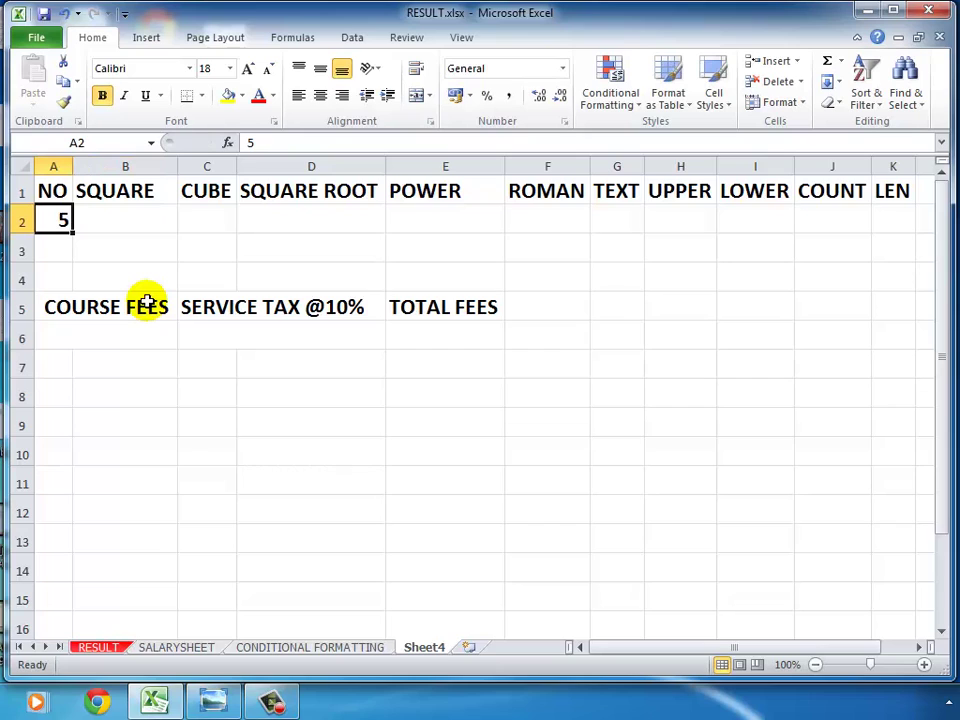
text(2)
key(Tab)
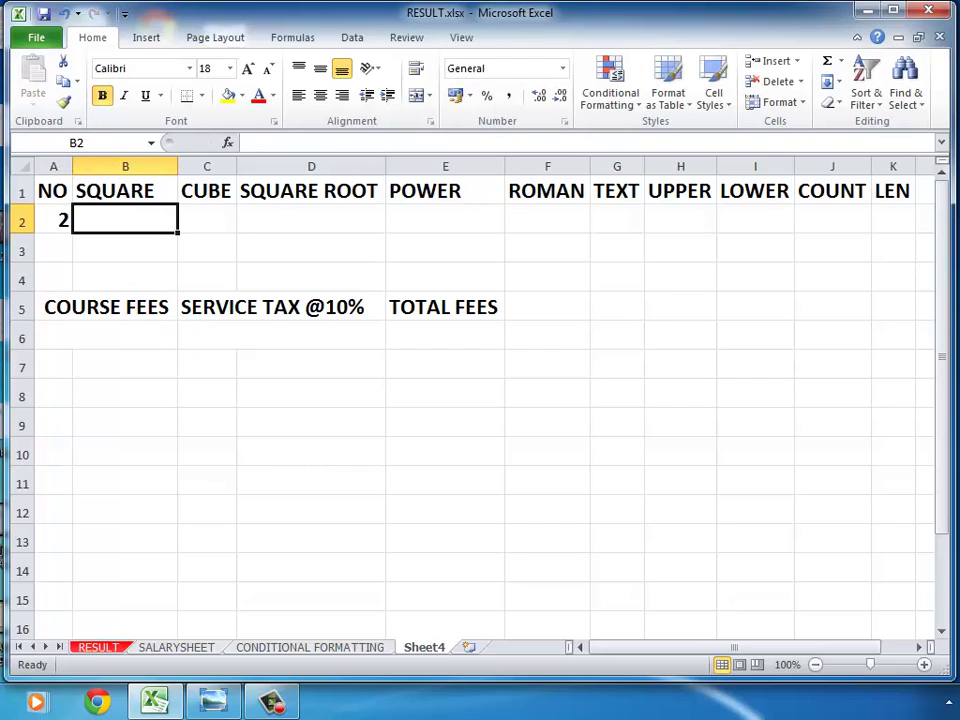
text(4)
key(Tab)
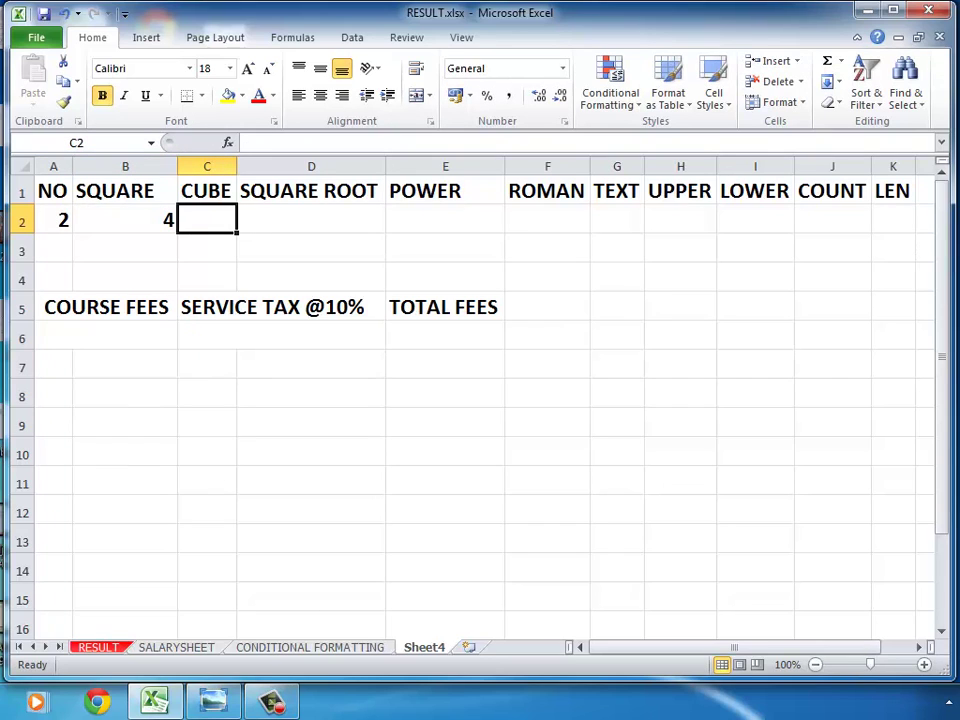
text(8)
key(Tab)
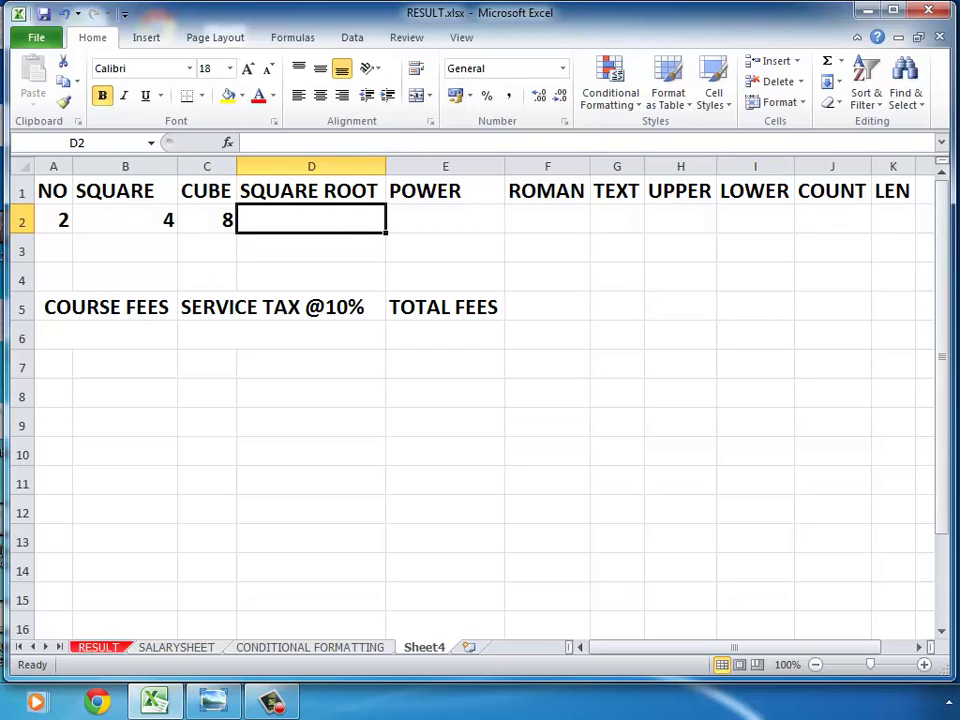
Enter 5 in A2, 25 in B2 and 125 in C2
click(58, 219)
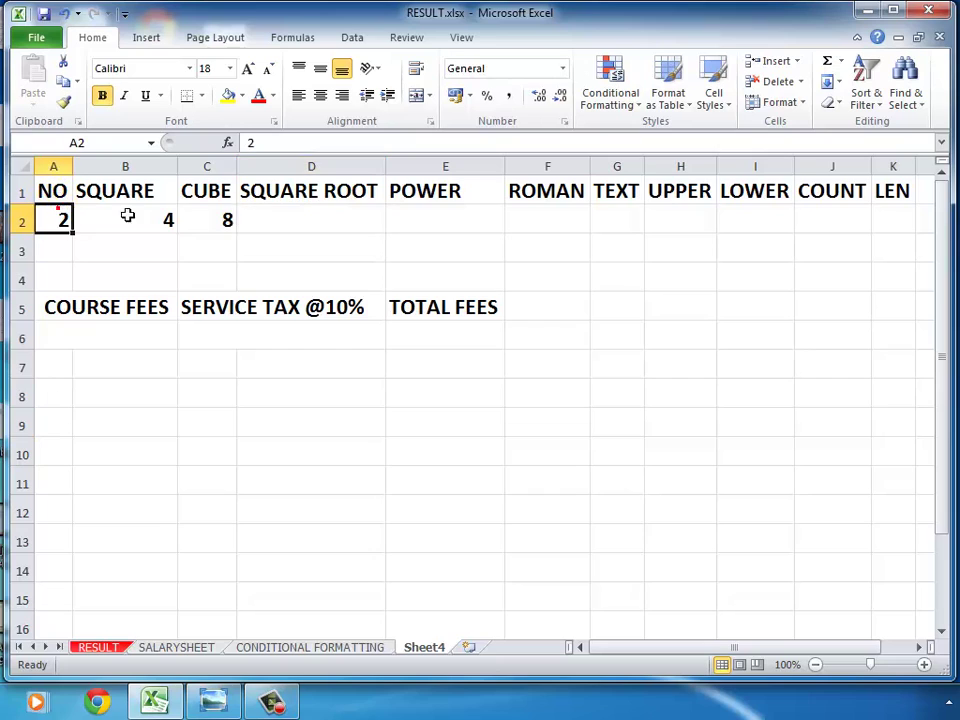
click(143, 218)
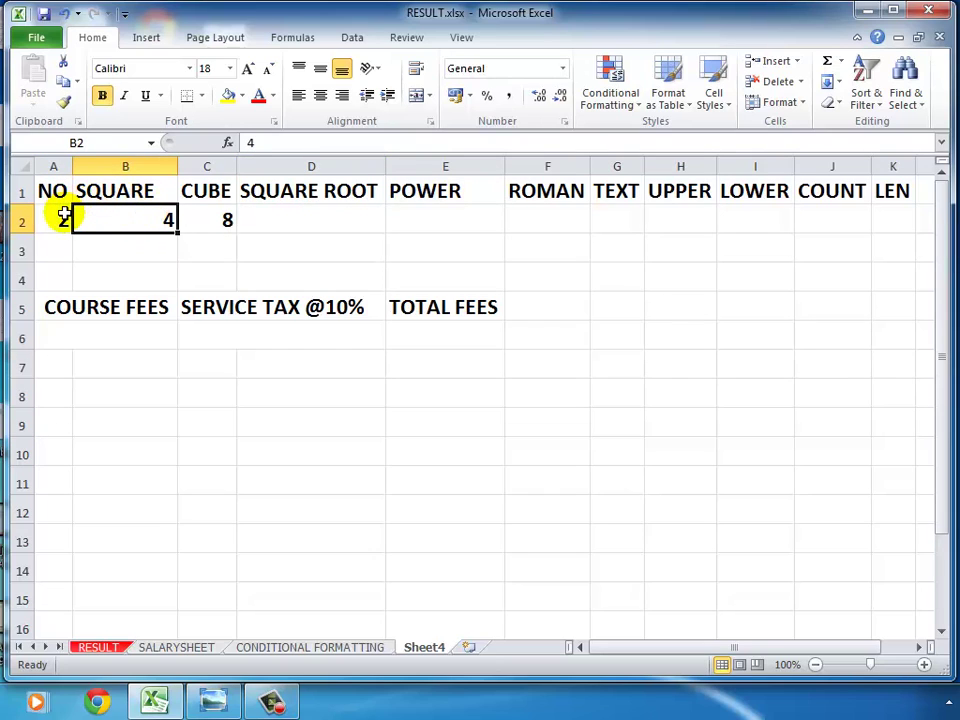
click(185, 245)
click(64, 217)
text(5)
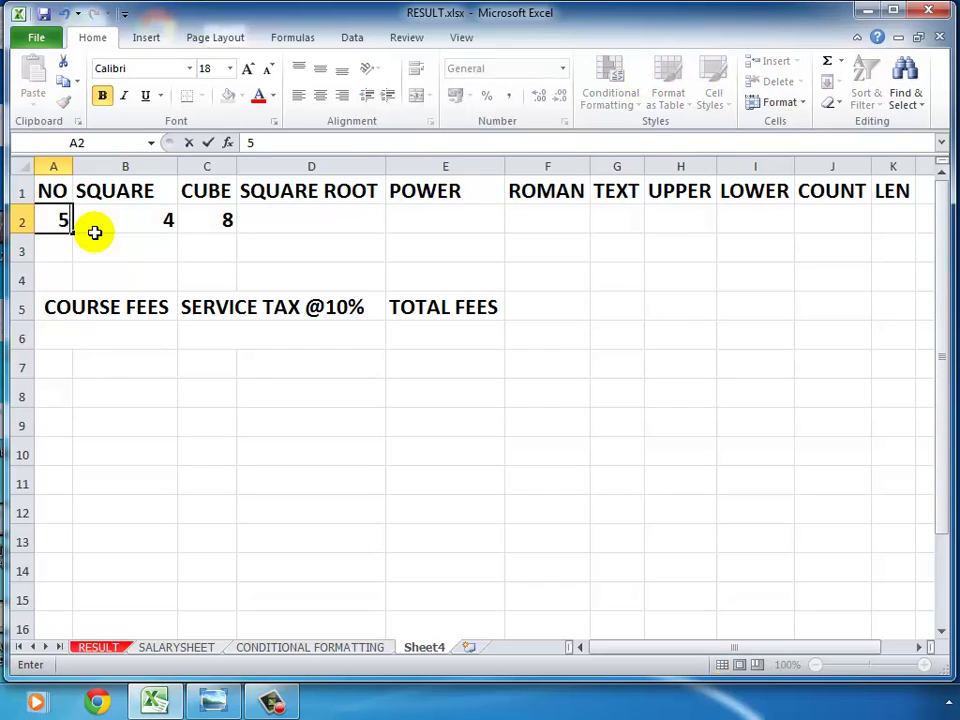
click(95, 233)
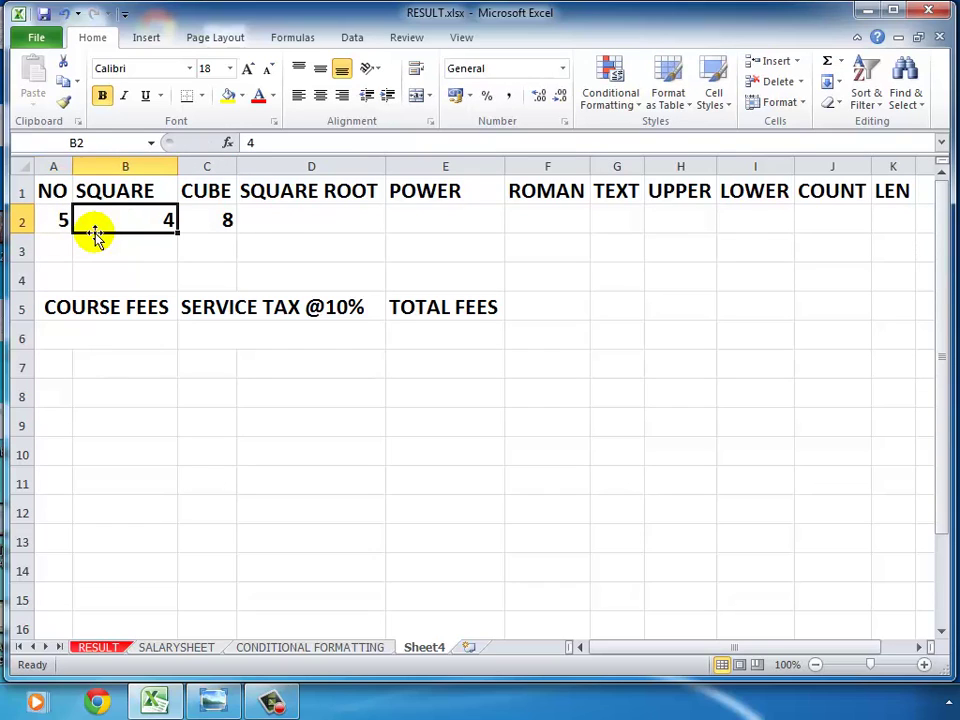
text(2)
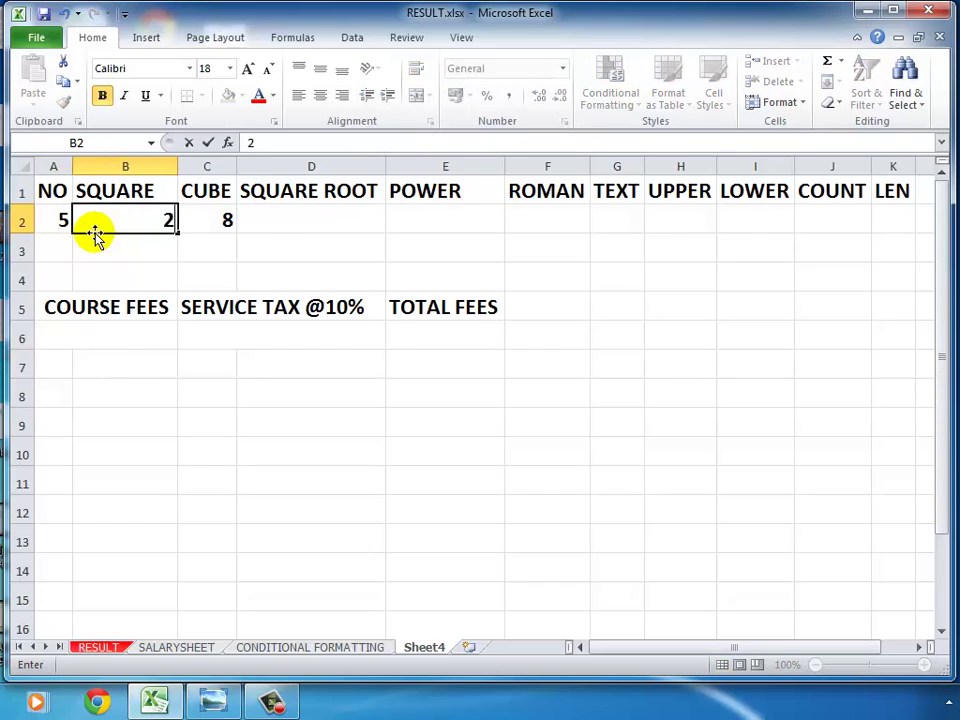
text(5)
key(Tab)
text(12)
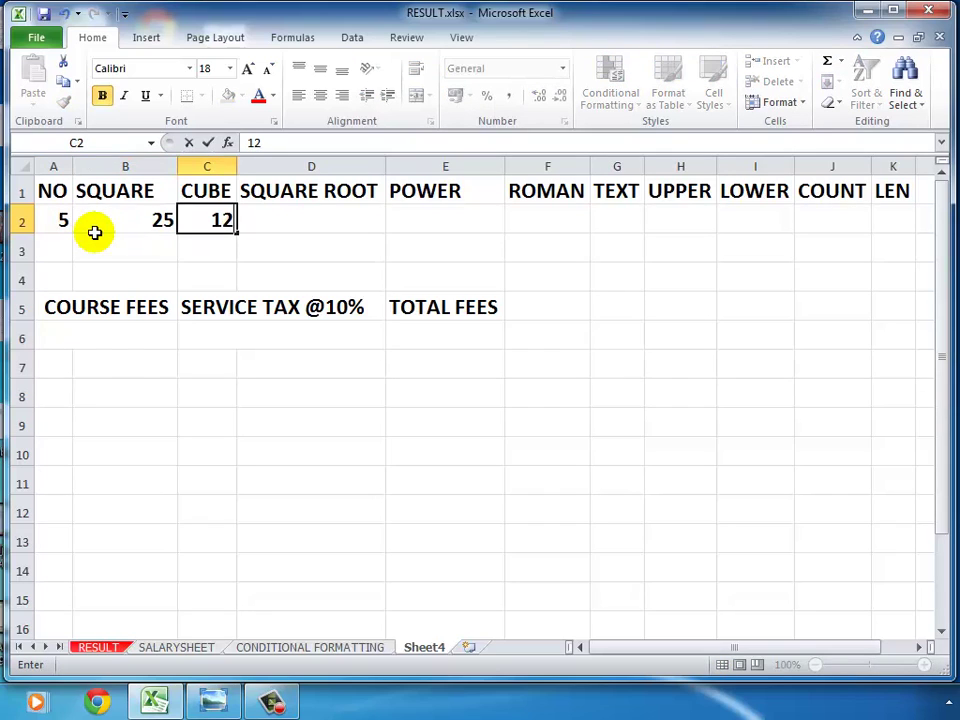
text(5)
key(Tab)
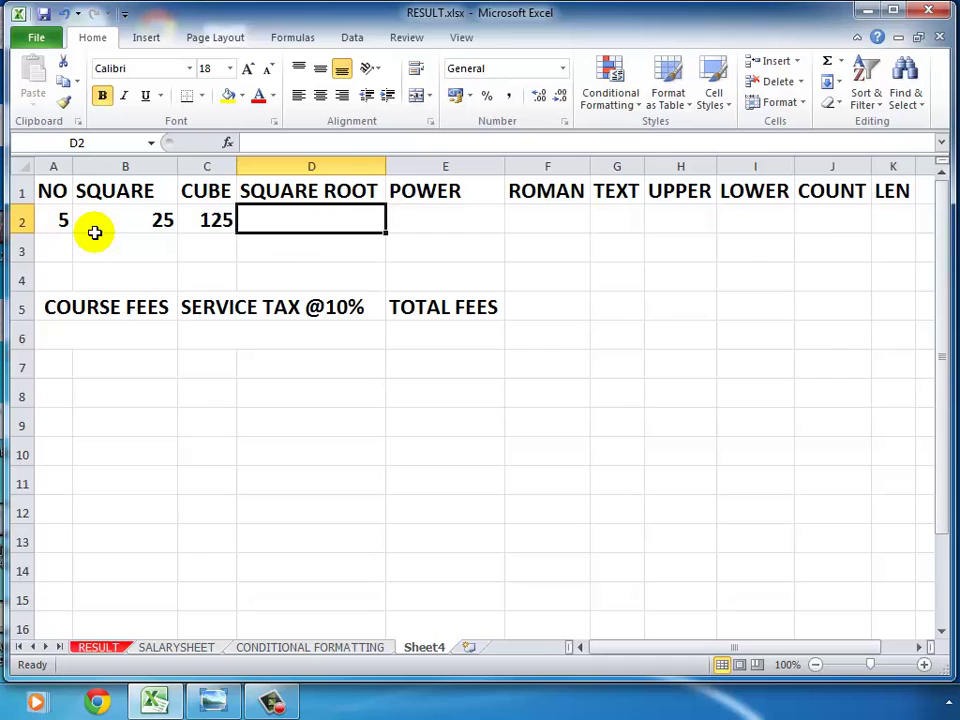
Clear the hand-typed 25 and 125 from B2:C2
click(193, 396)
drag(134, 217, 216, 219)
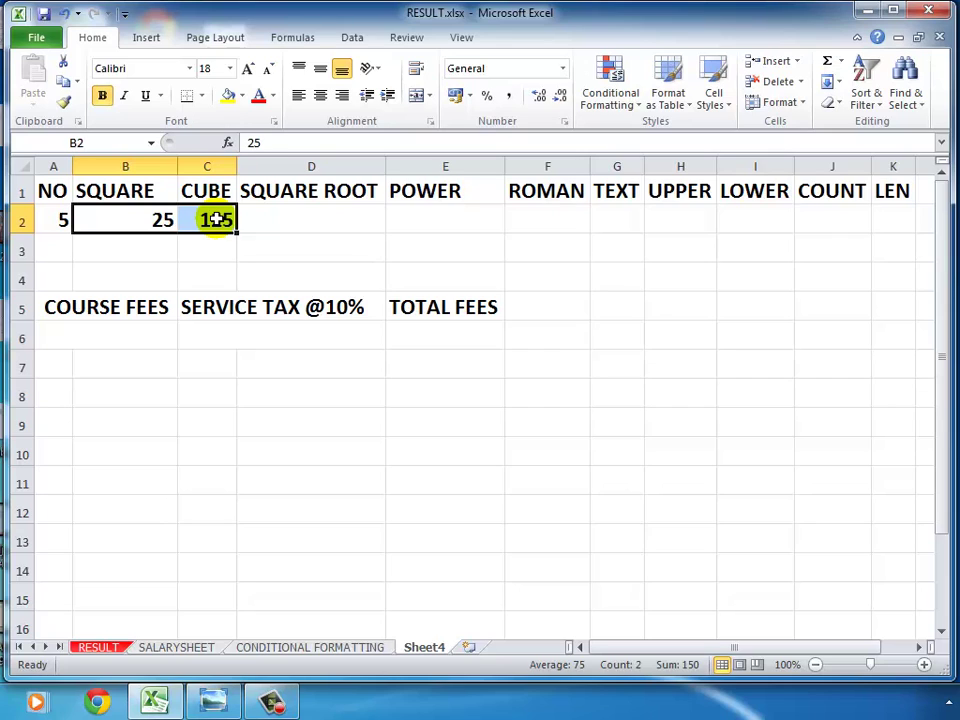
key(Delete)
Build the formula =A2*A2 in B2 by pointing at A2, giving 25
click(118, 218)
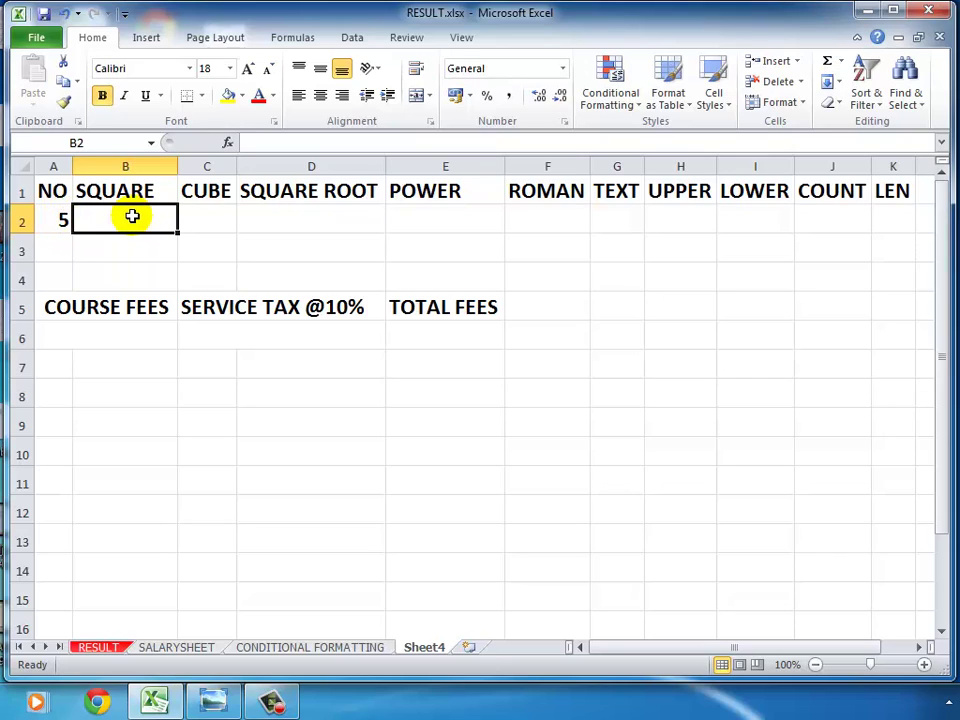
text(=)
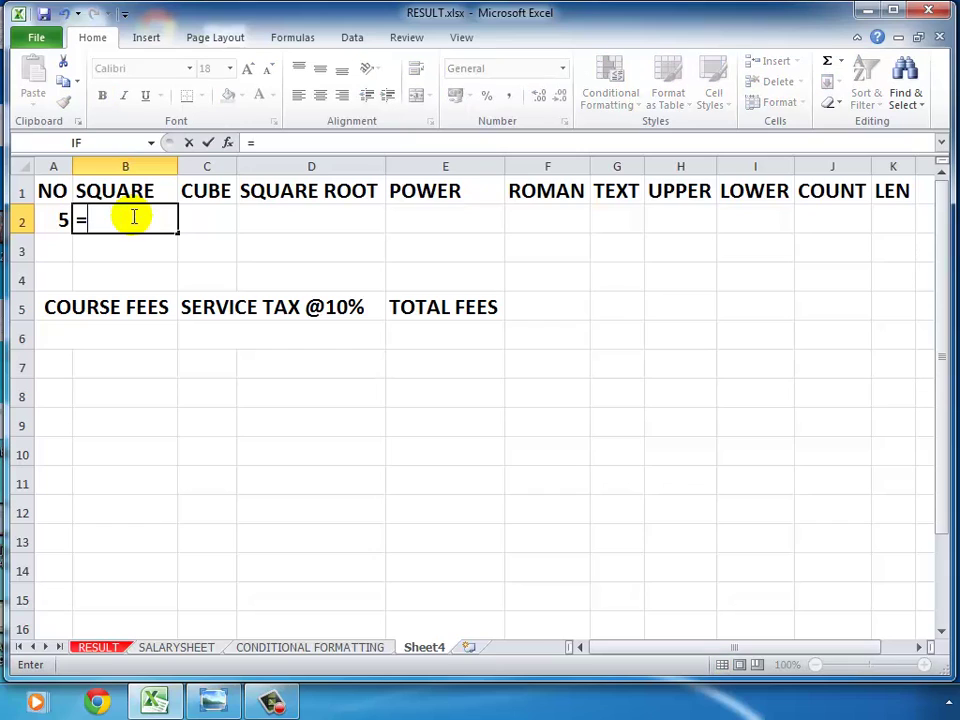
click(58, 217)
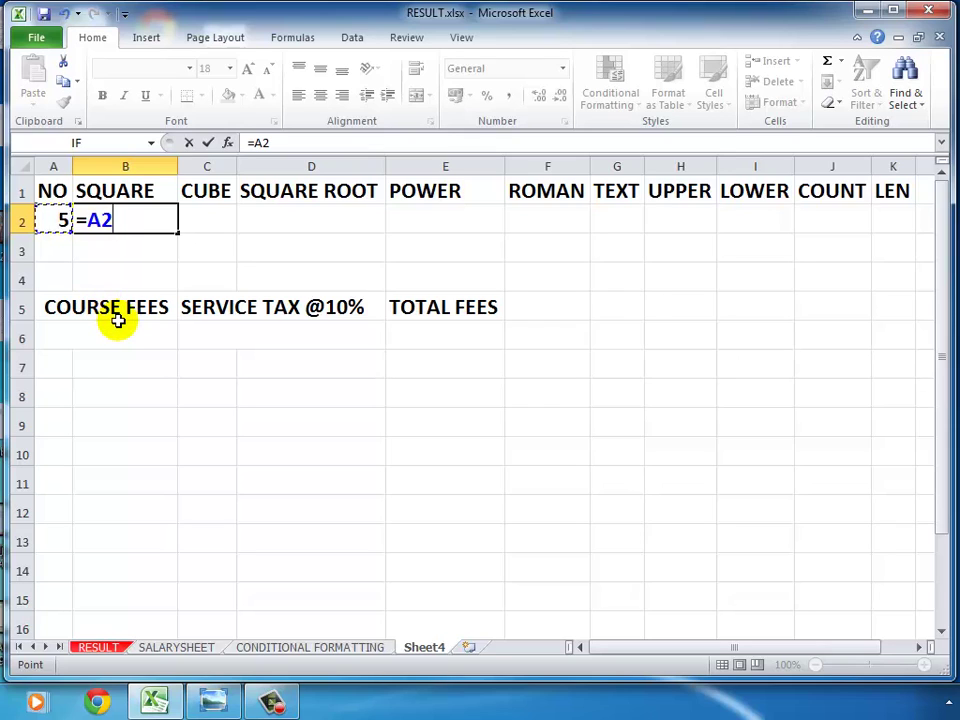
text(*)
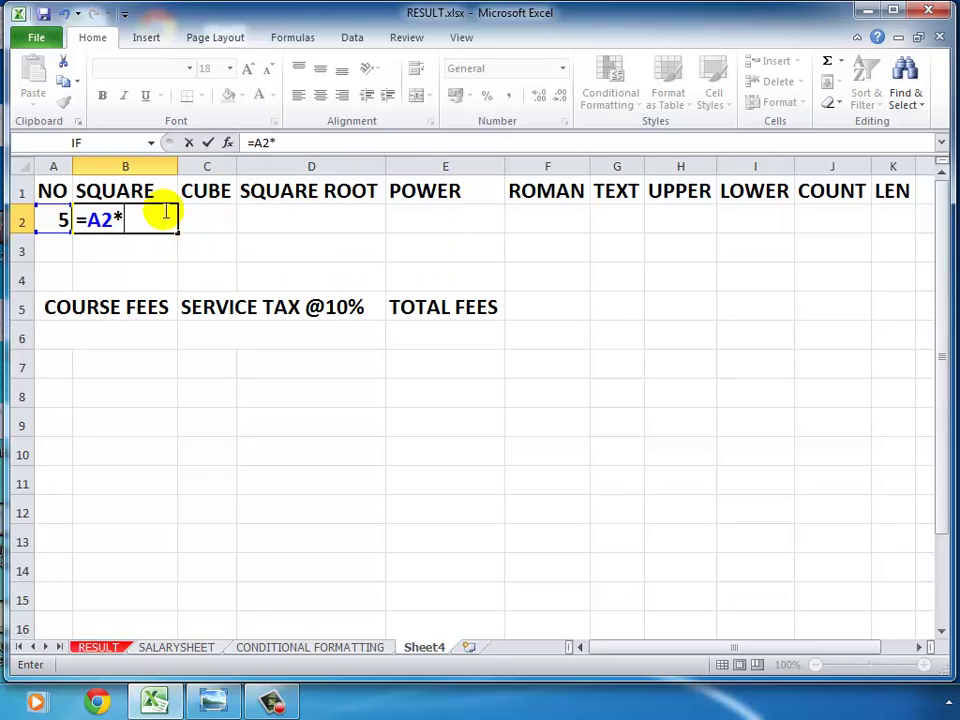
click(48, 220)
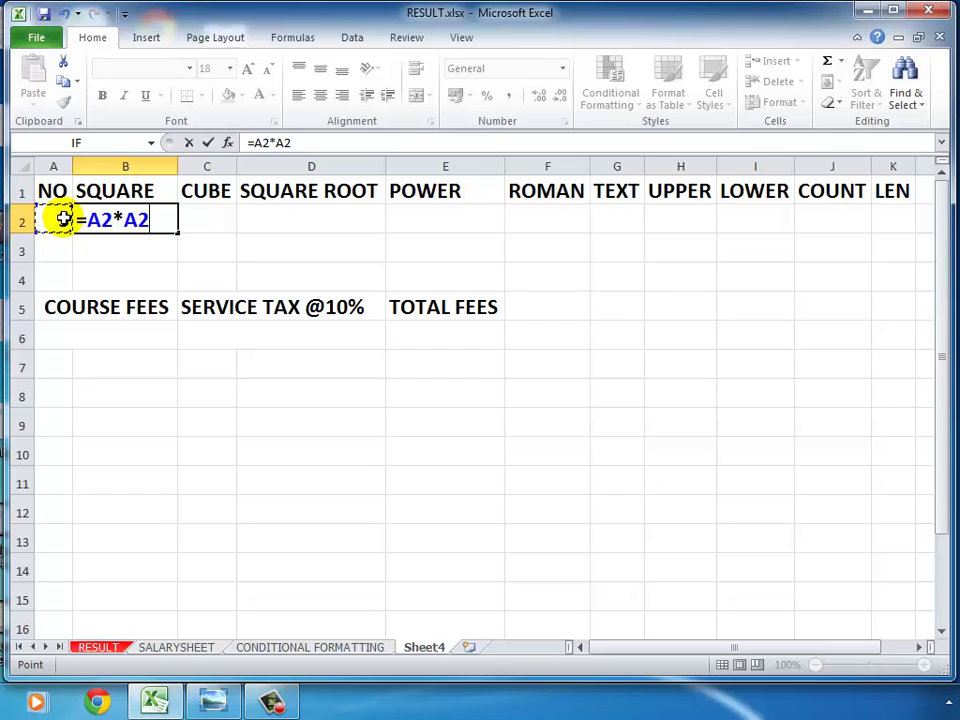
key(Return)
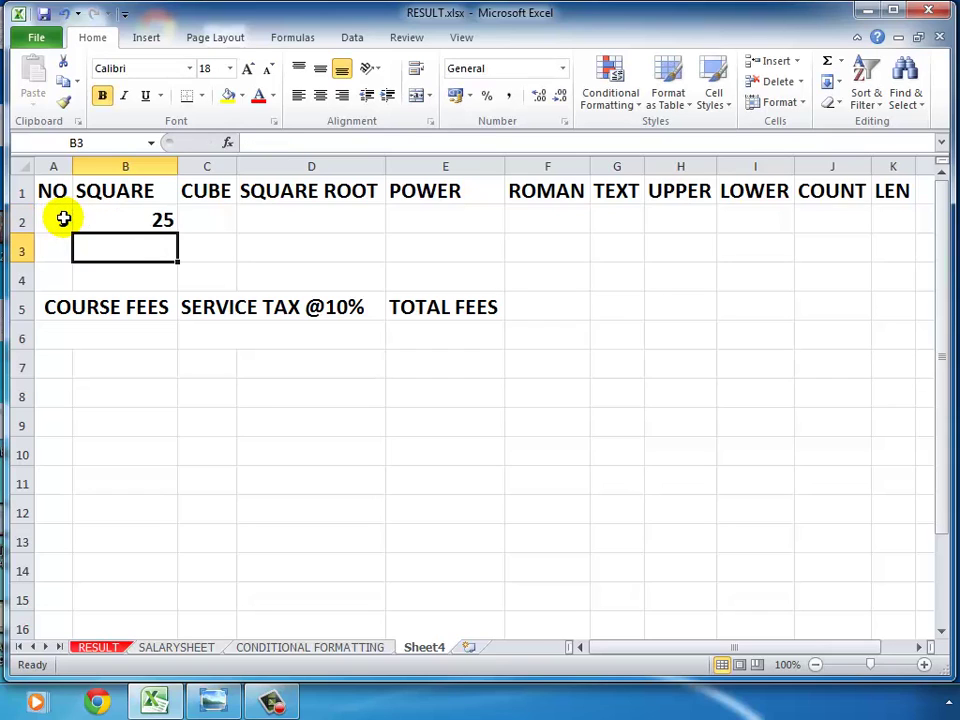
Enter =A2*A2*A2 in C2 to cube the 5, giving 125
click(210, 215)
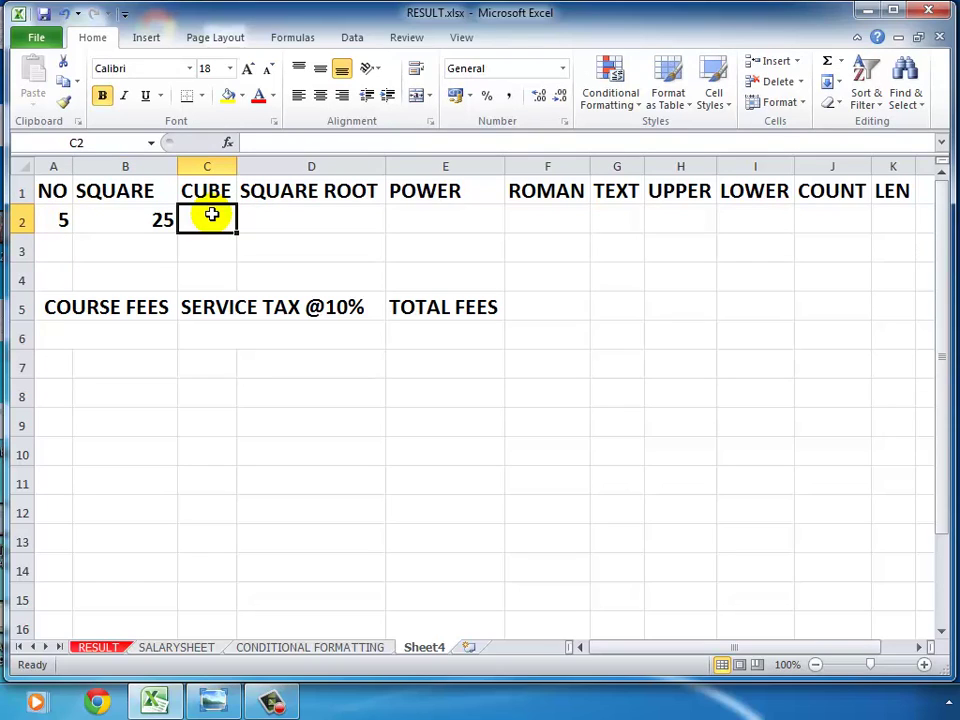
text(=)
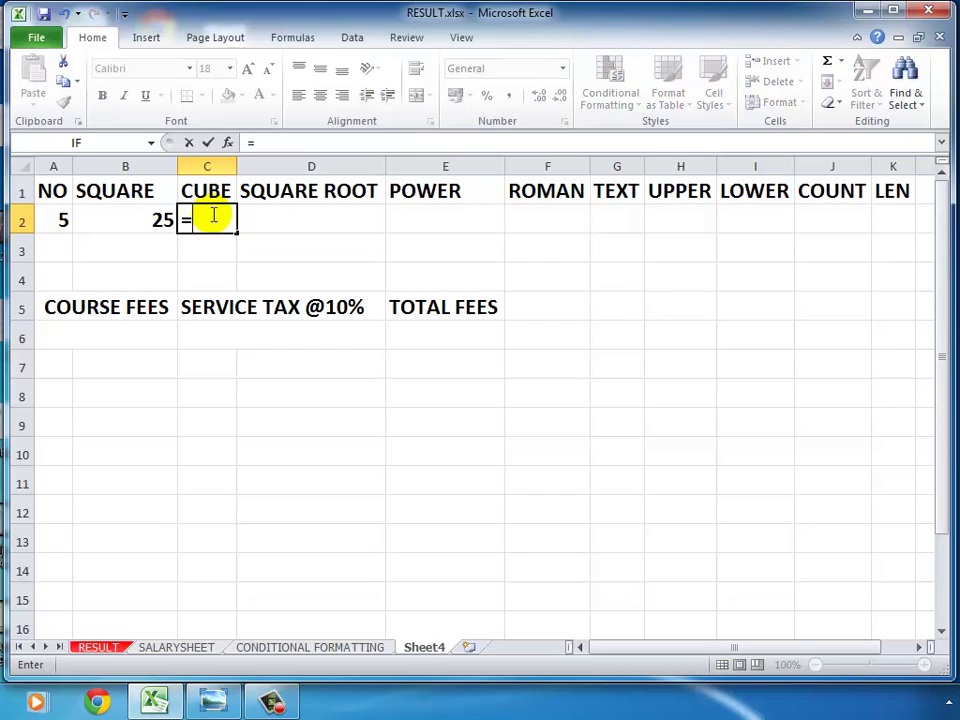
click(53, 217)
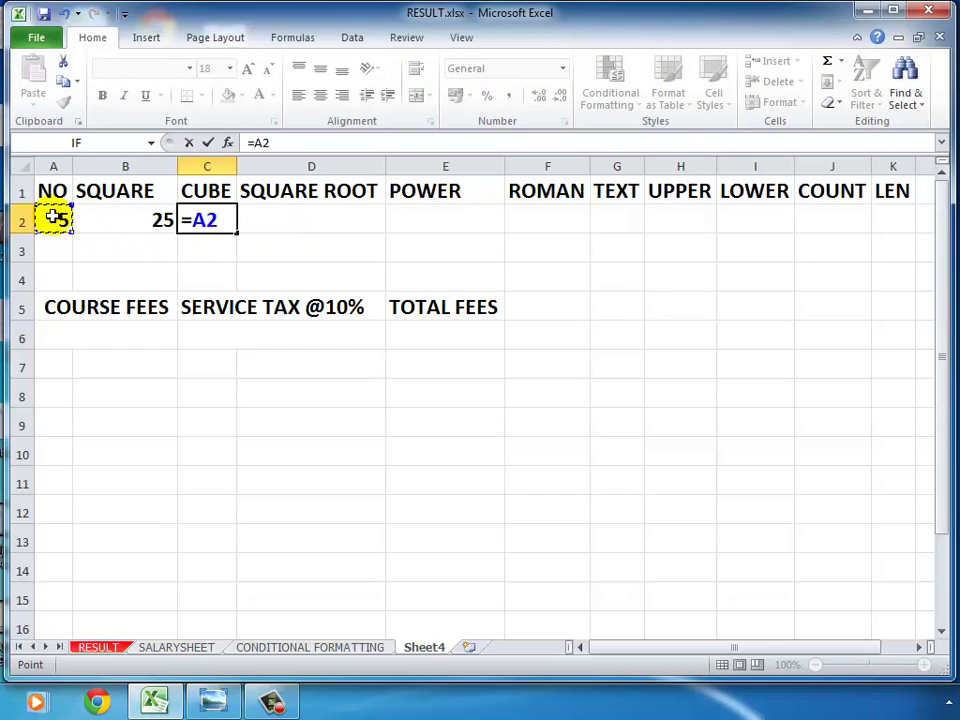
text(*)
click(60, 218)
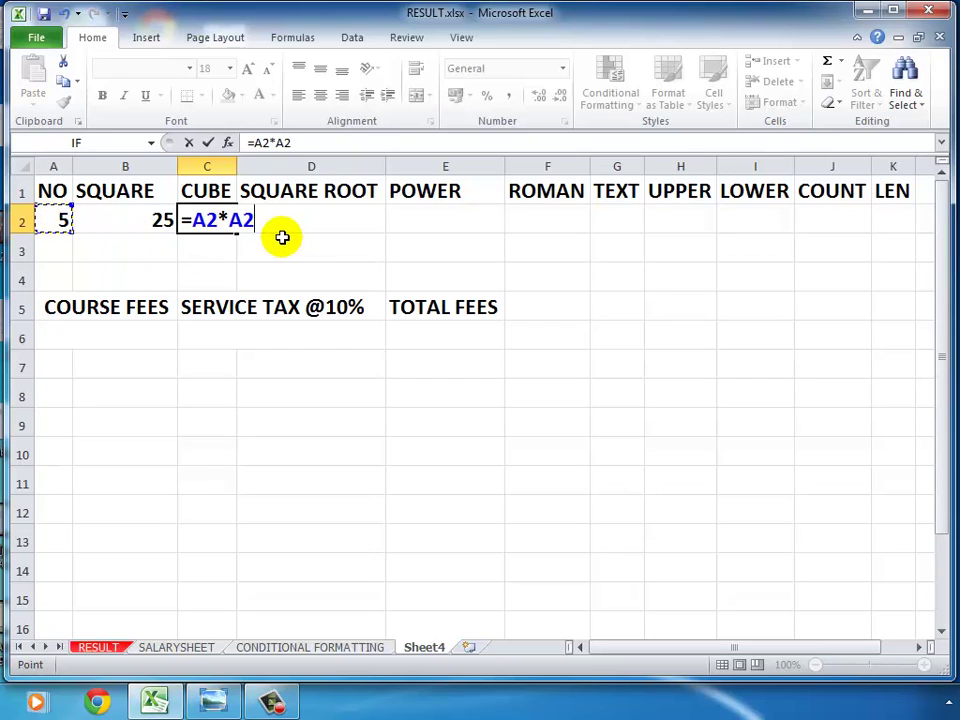
text(*)
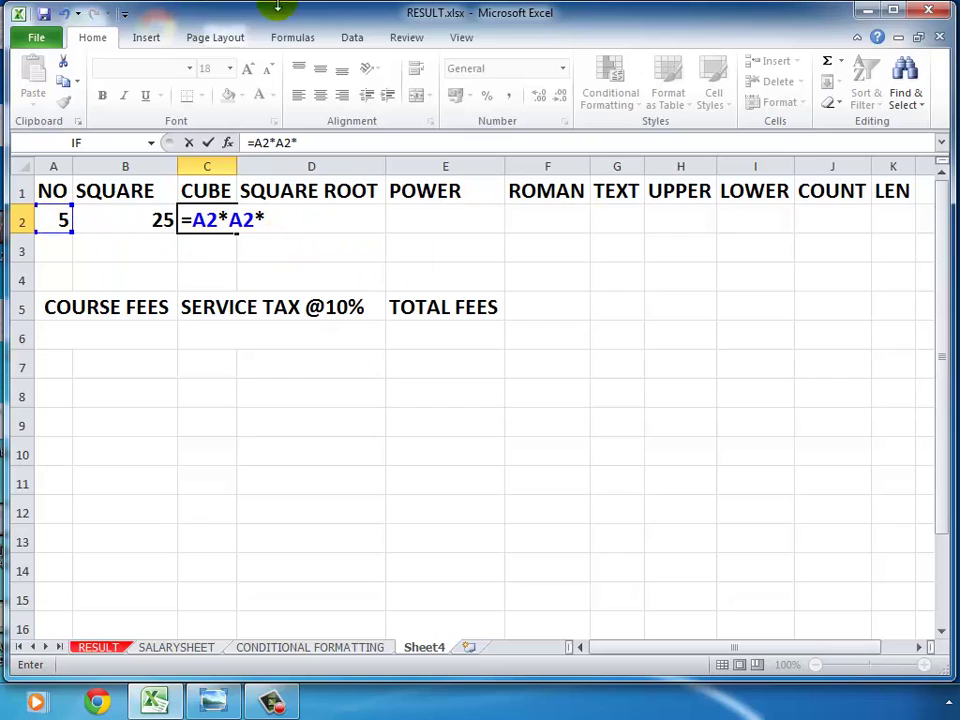
click(53, 221)
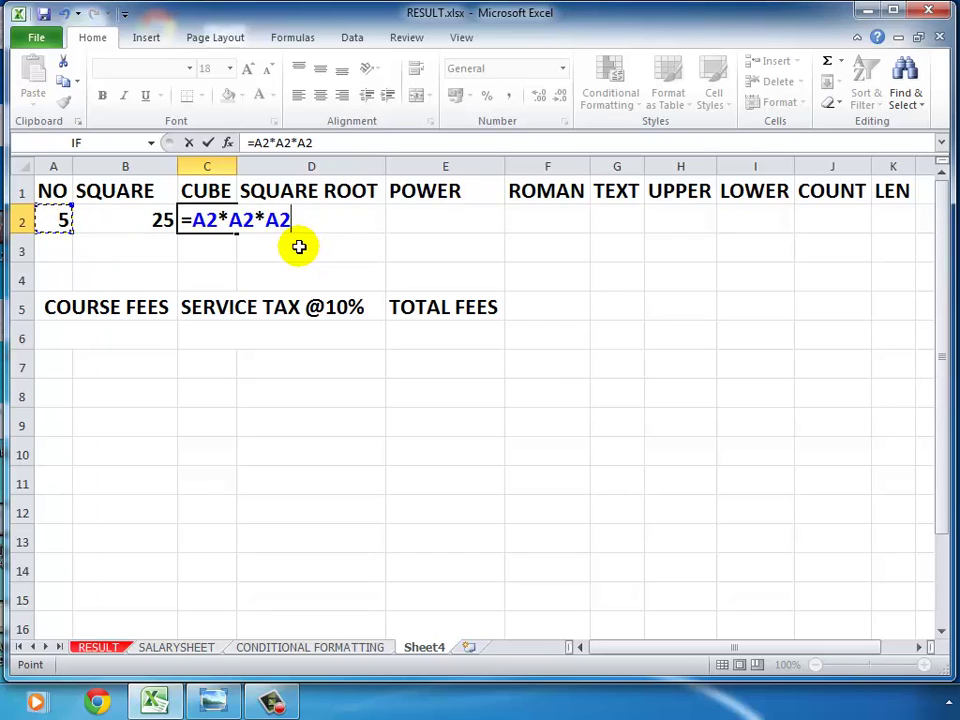
key(Return)
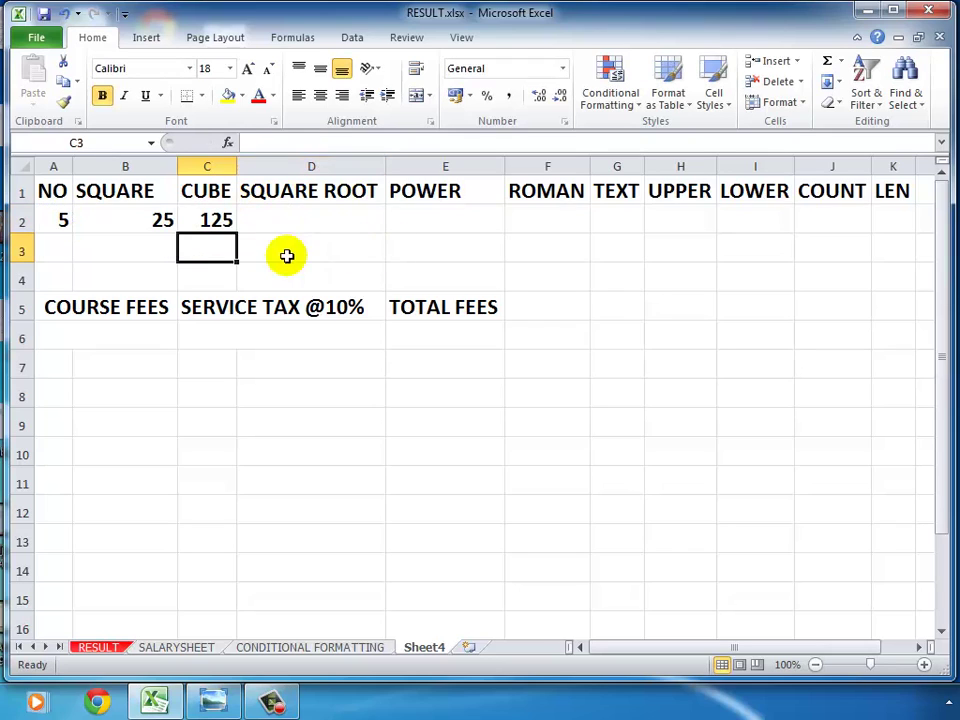
Check the formulas in C2 and B2 and the 5 in A2, ending on D2
click(203, 222)
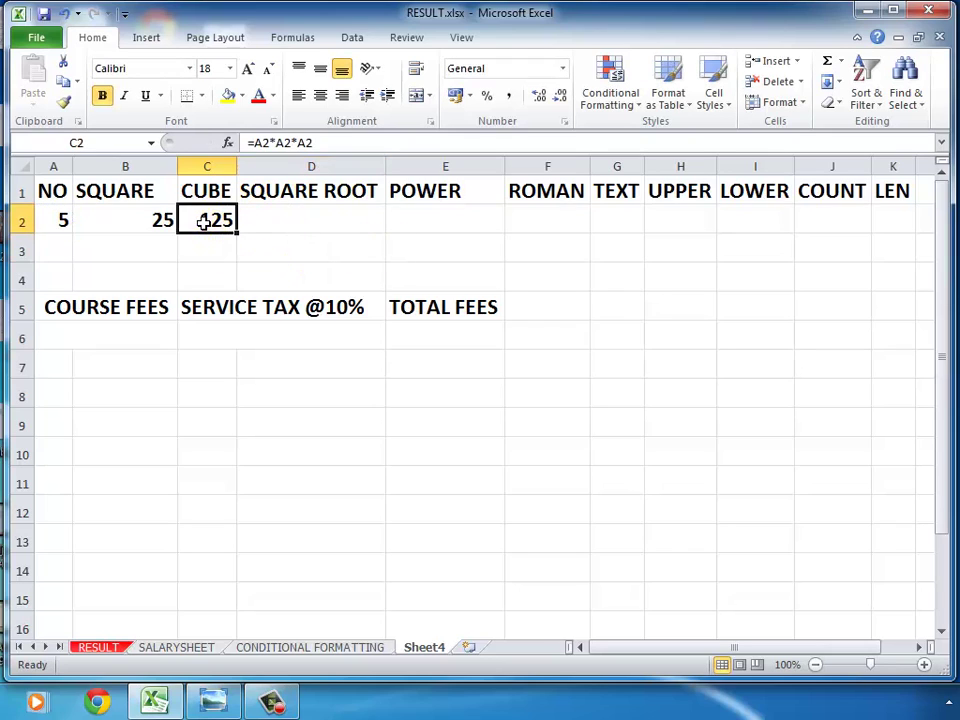
click(298, 221)
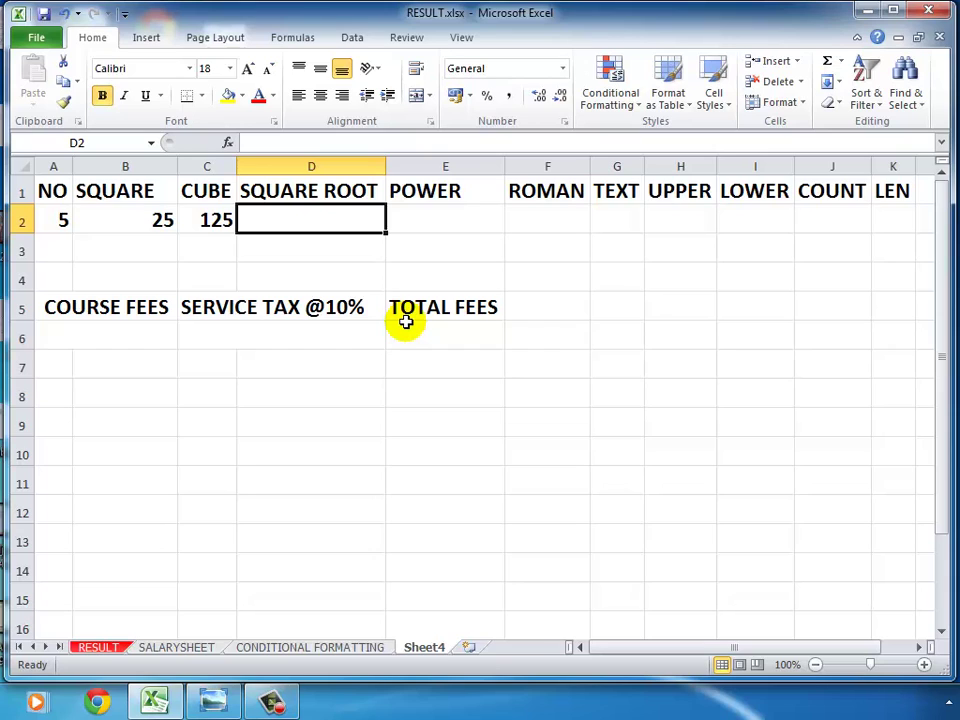
click(90, 216)
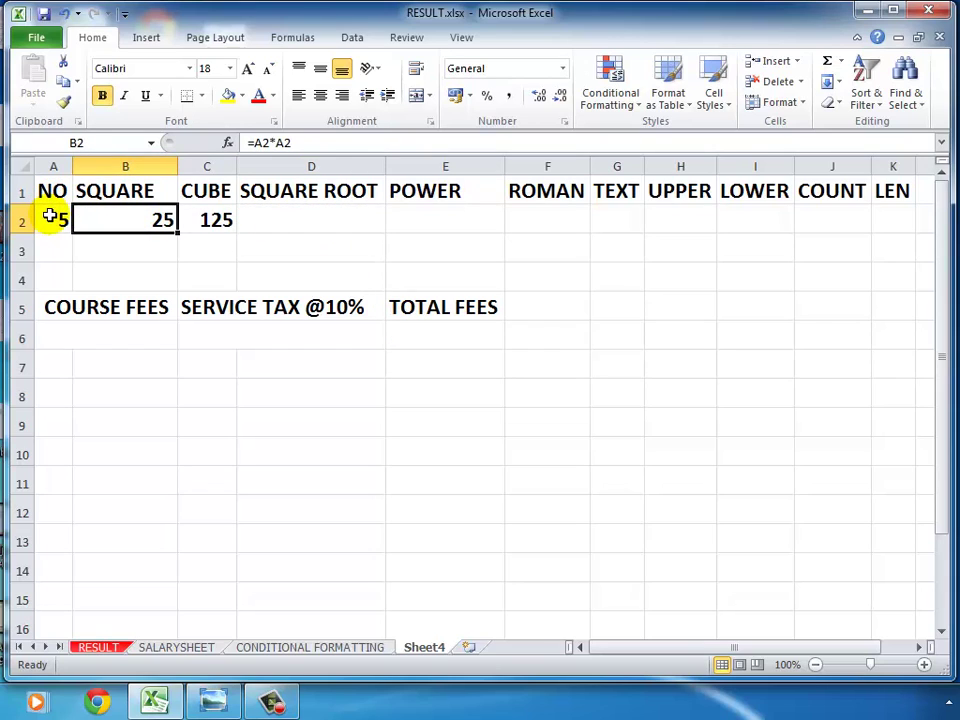
click(49, 216)
click(246, 219)
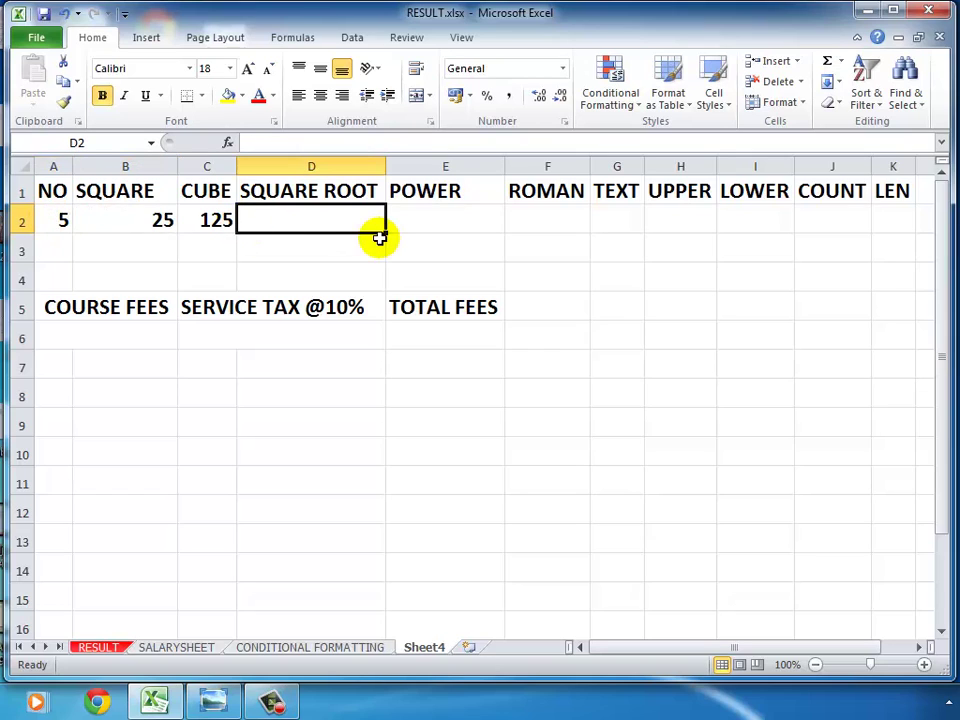
Enter =SQRT(B2) in D2 so it shows 5, the square root of 25
text(=)
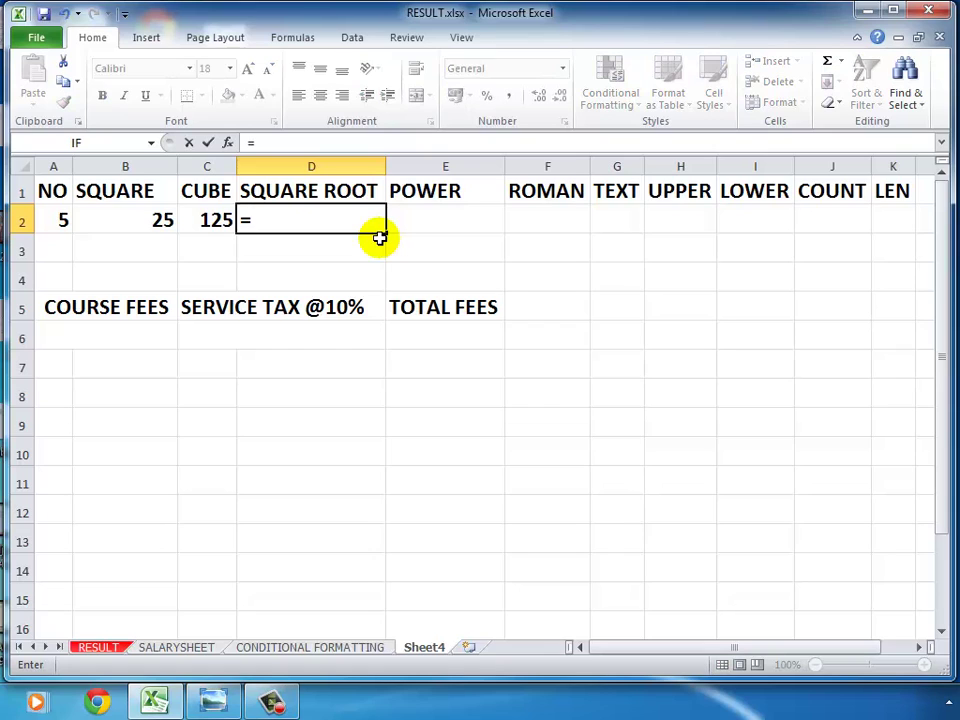
text(SQ)
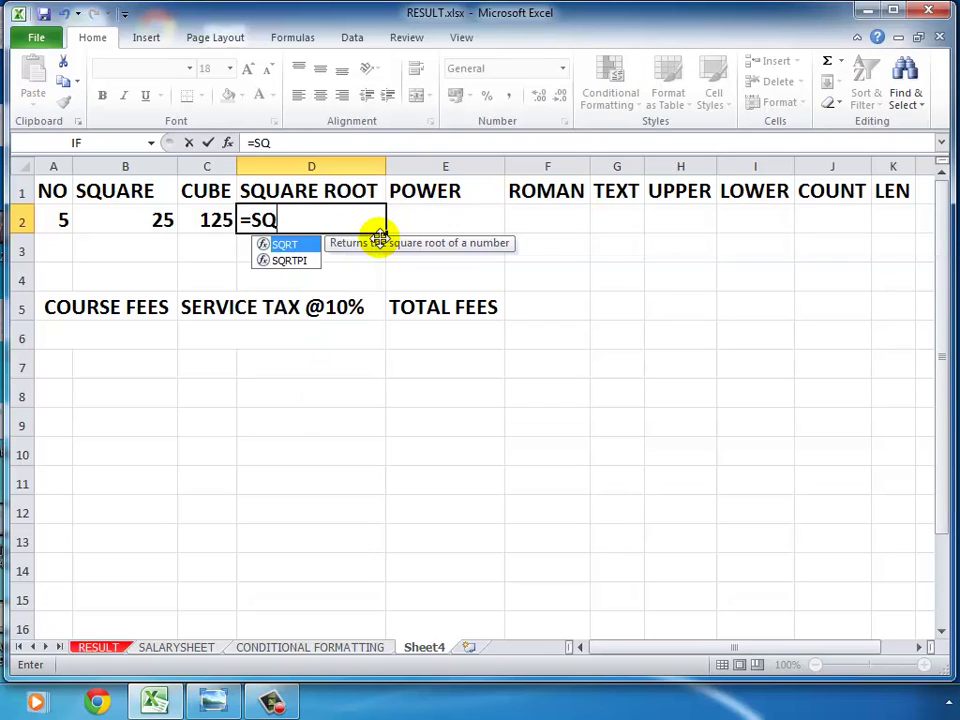
text(RT)
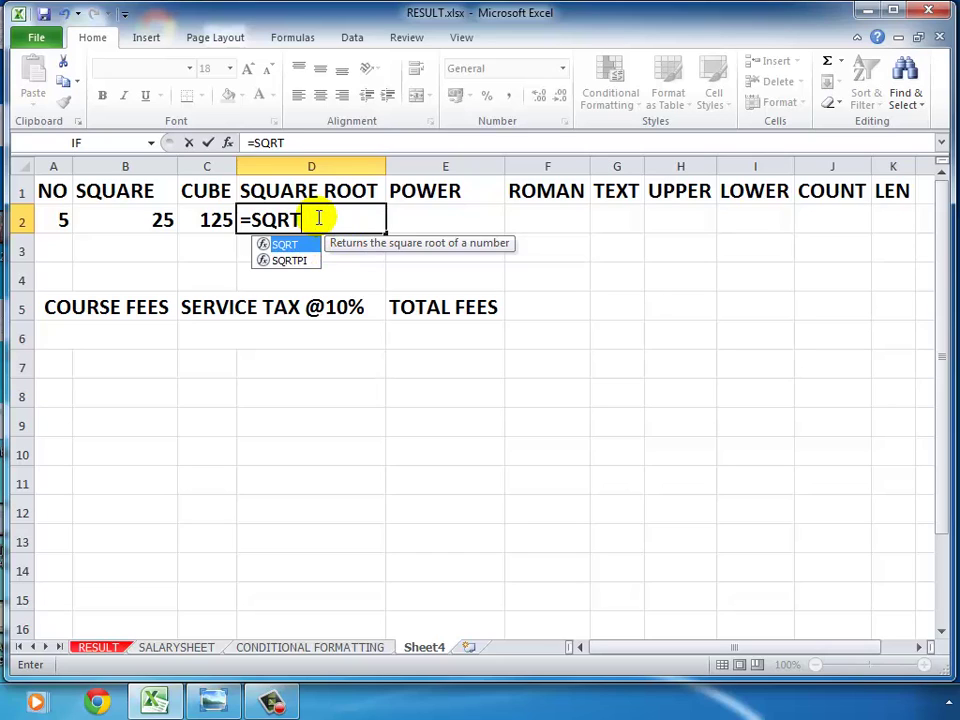
text(()
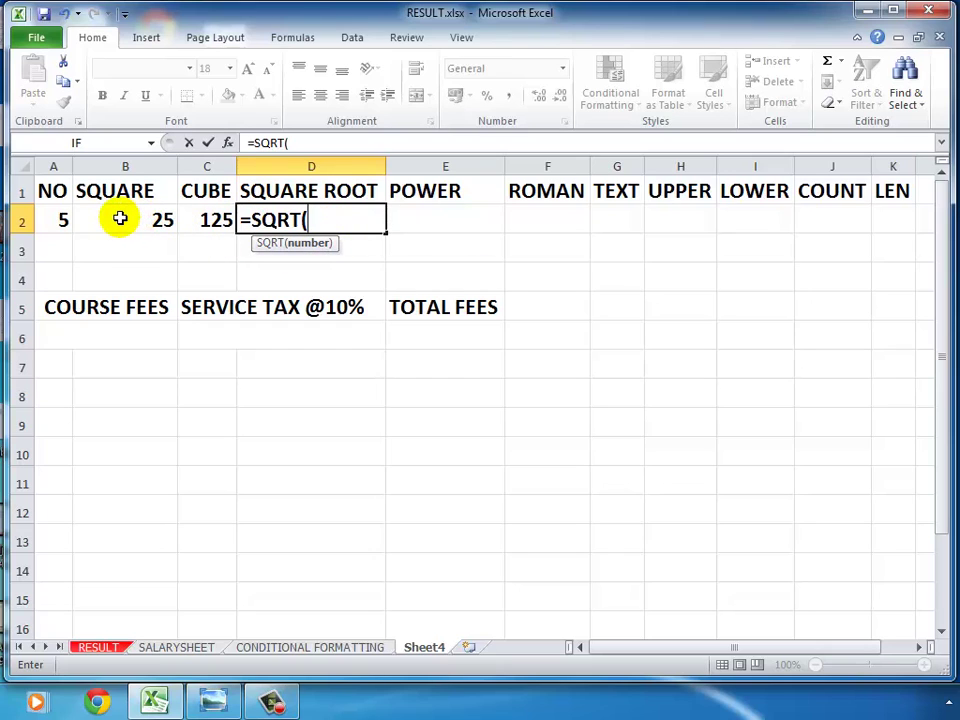
click(120, 218)
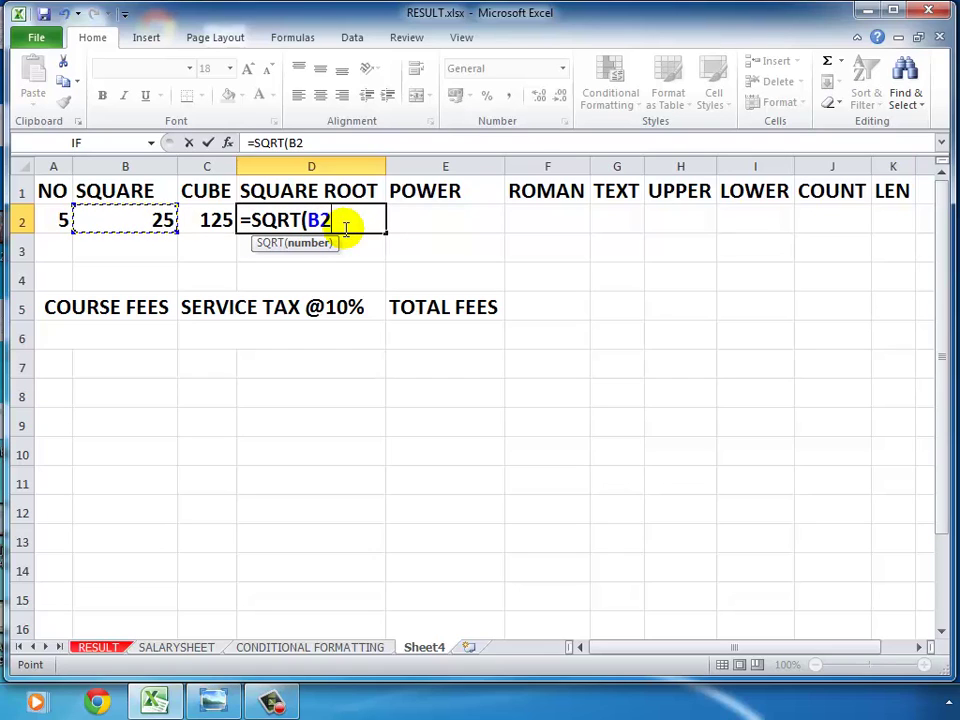
text())
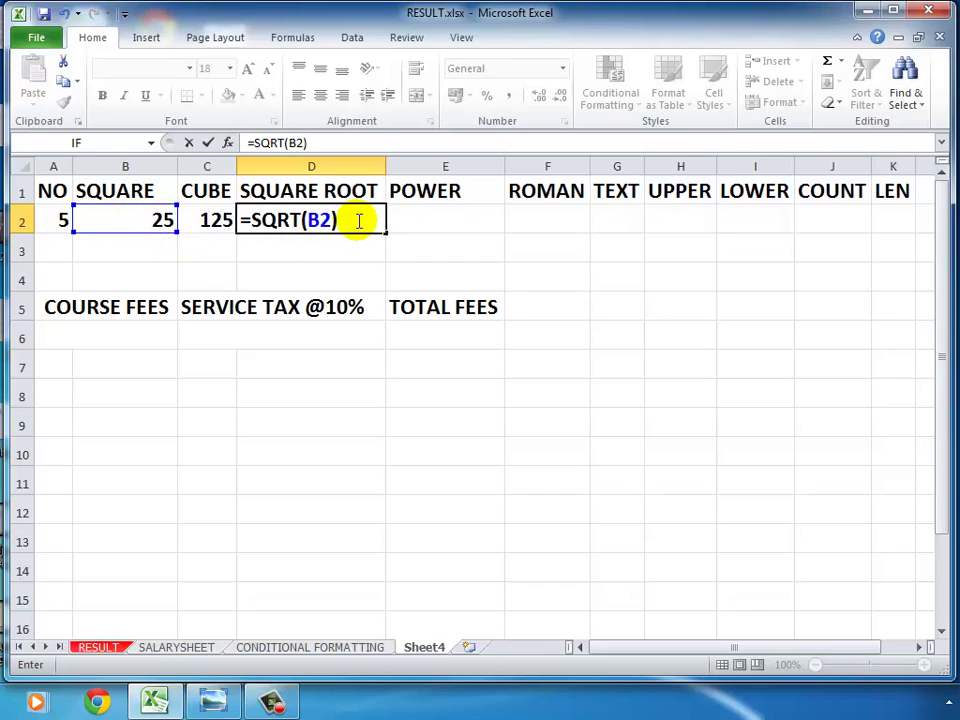
key(Return)
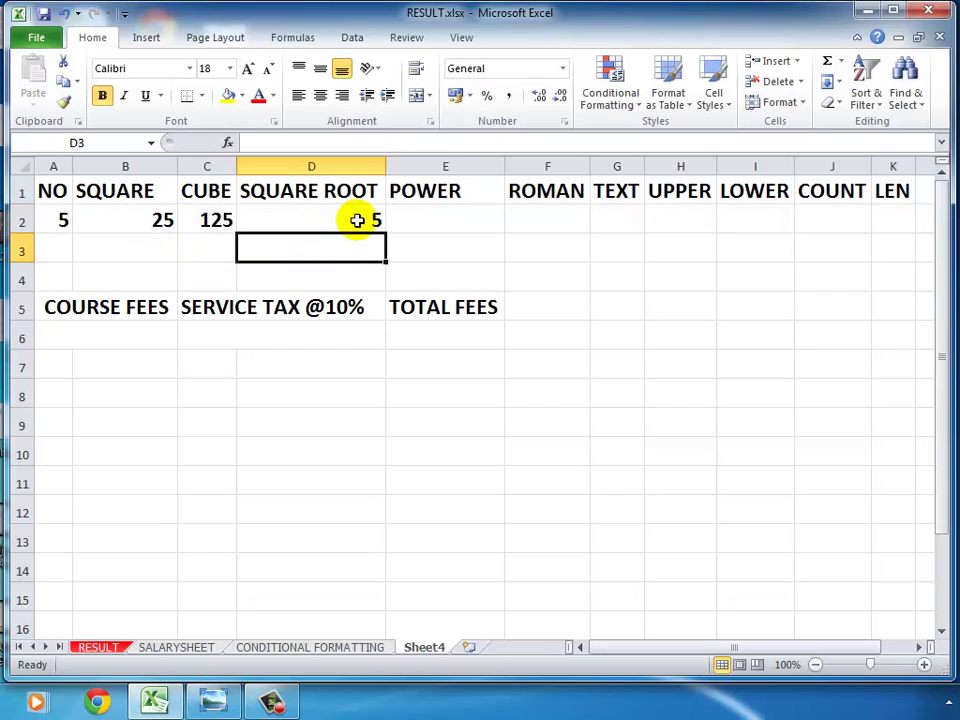
click(452, 209)
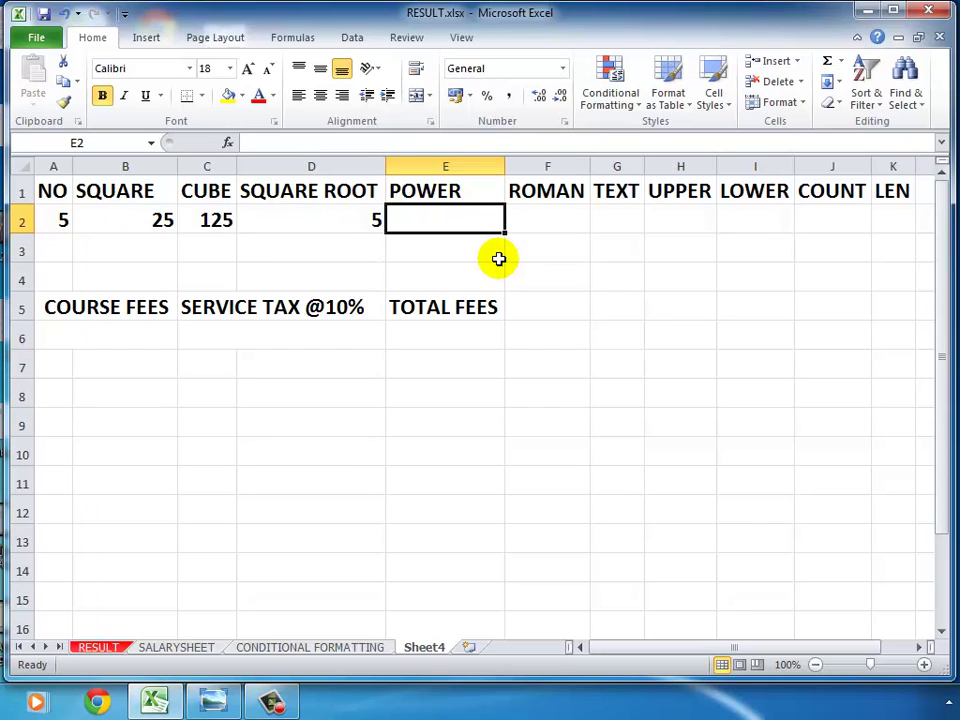
click(44, 221)
click(110, 220)
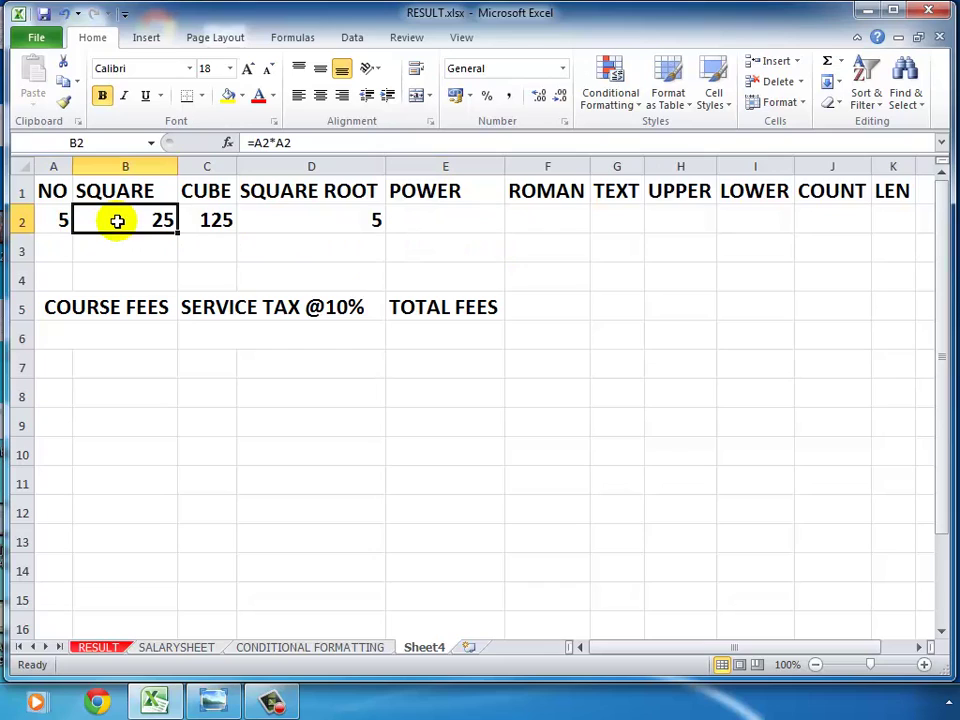
click(110, 268)
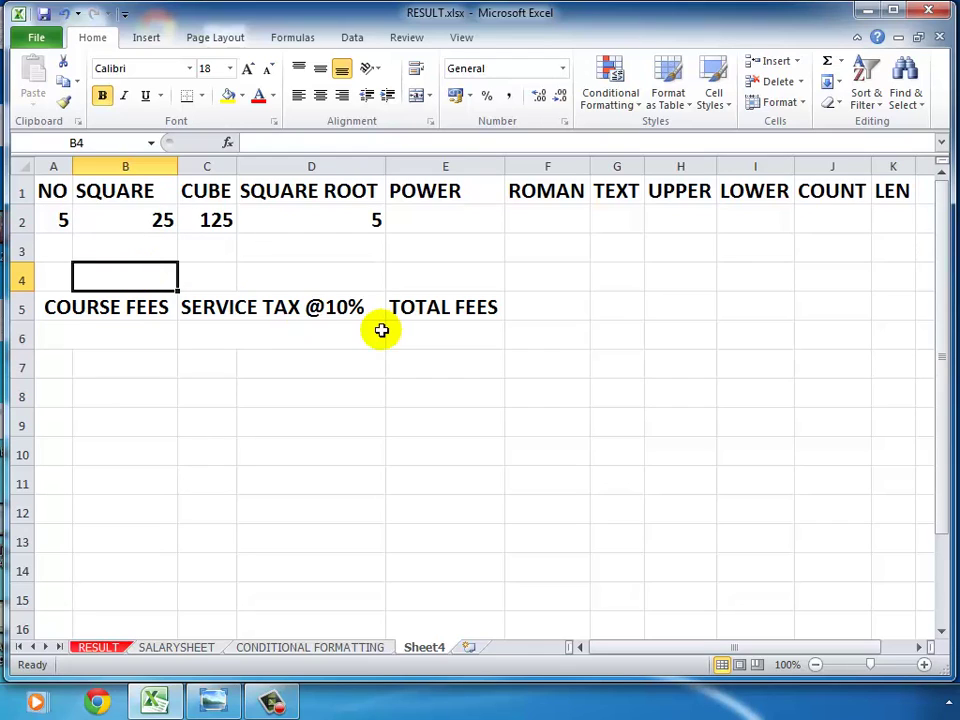
click(424, 221)
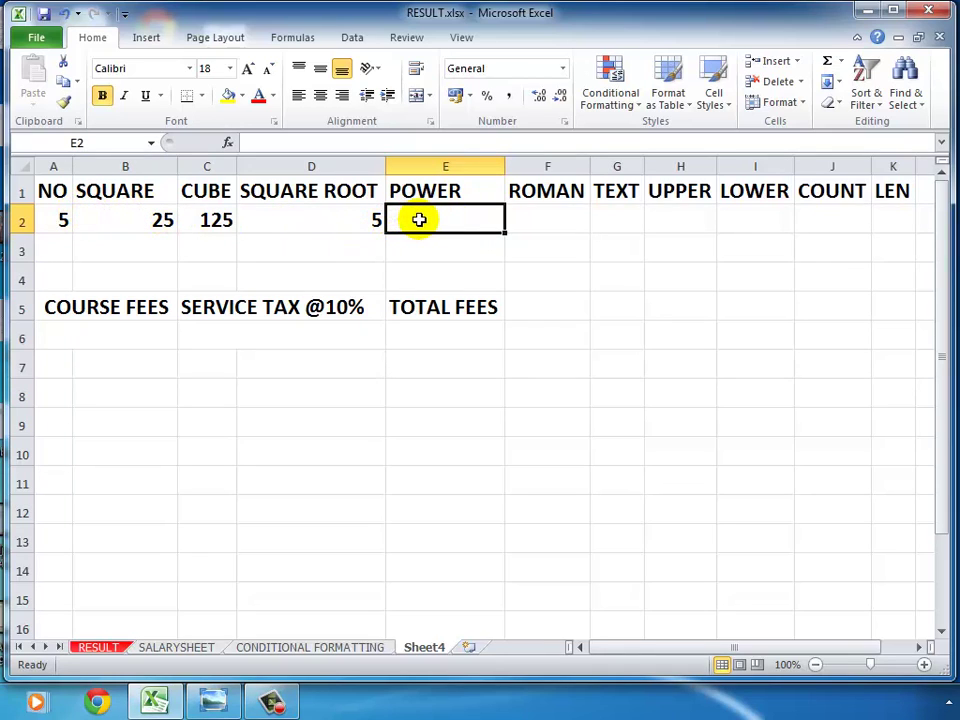
Enter =POWER(A2,2) in E2, giving 25
text(=)
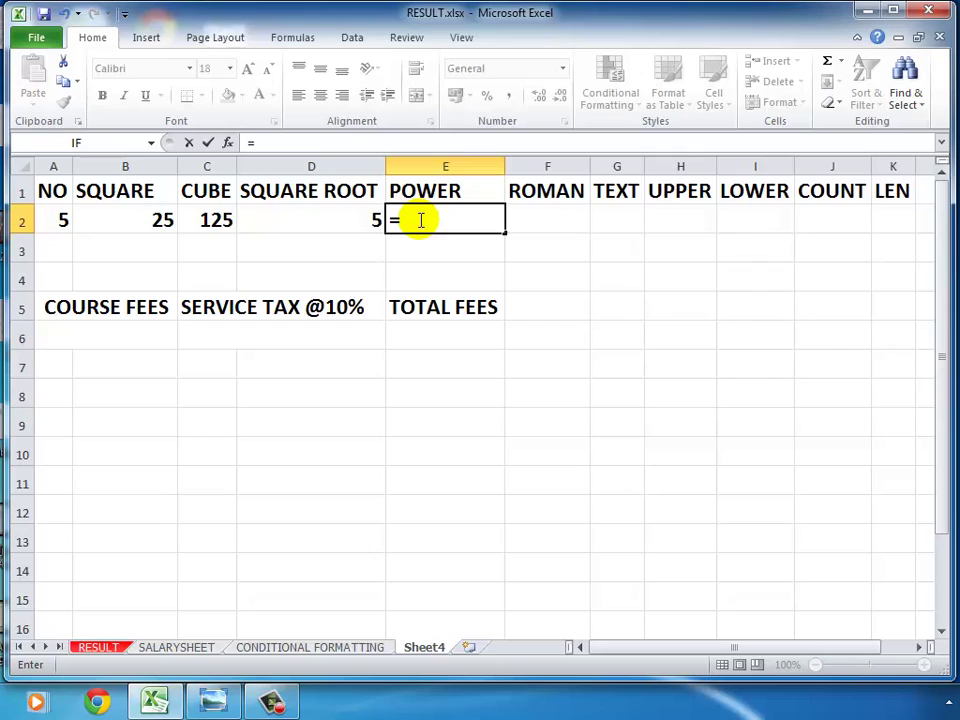
text(POWER)
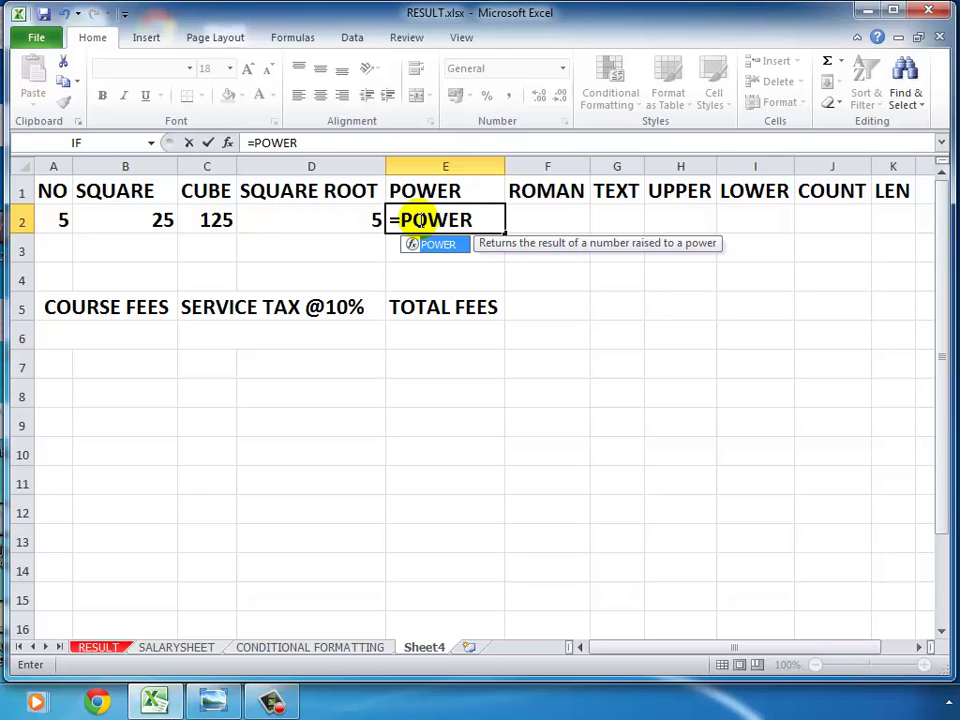
text(()
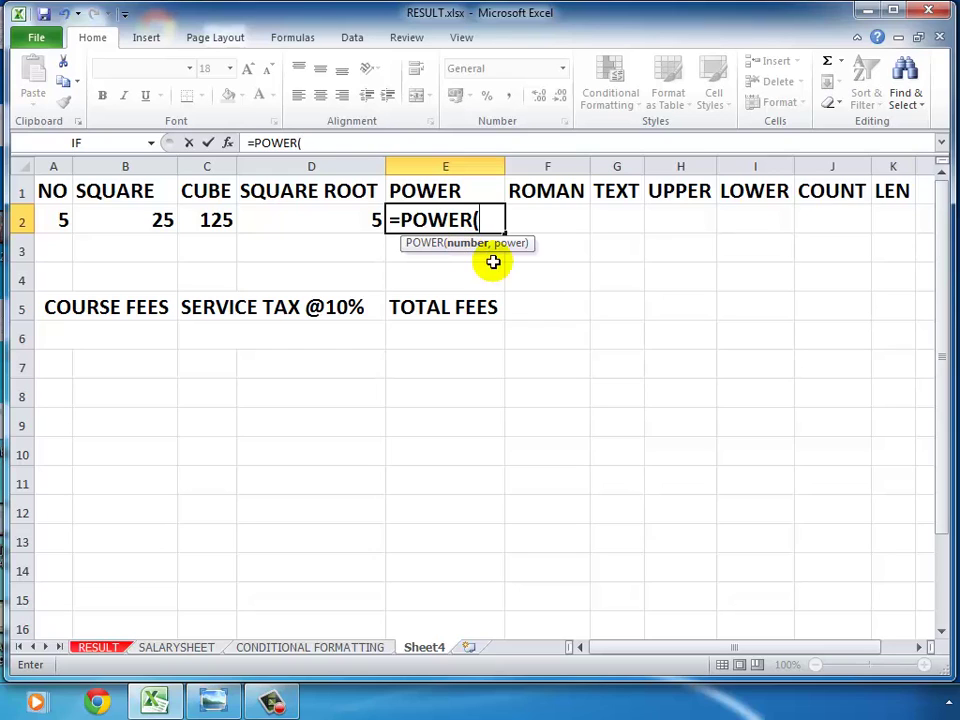
click(57, 220)
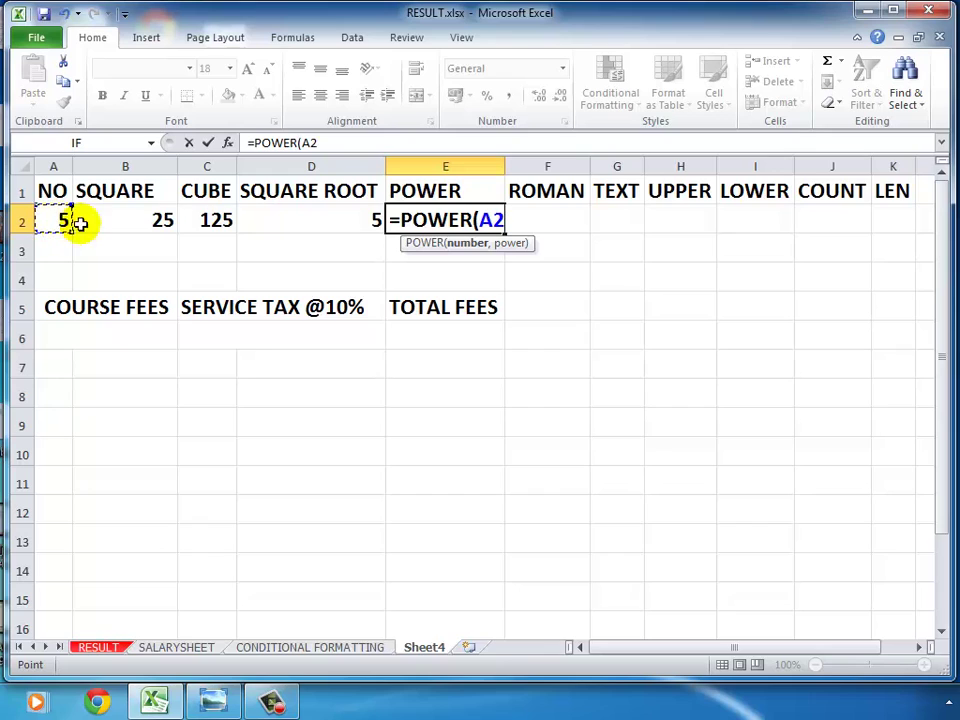
text(,)
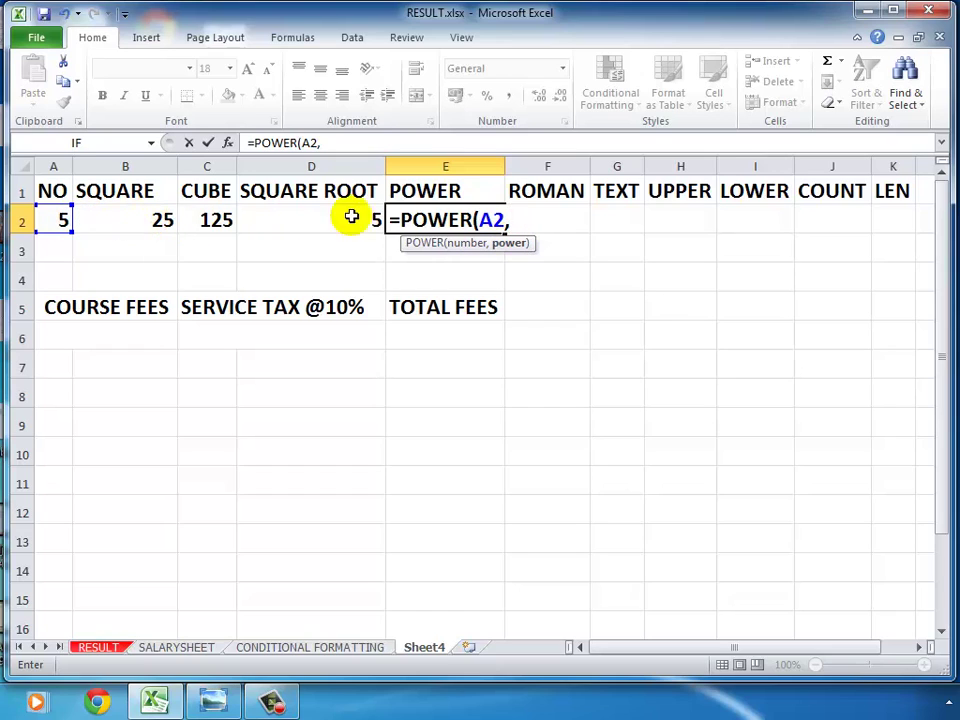
text(2)
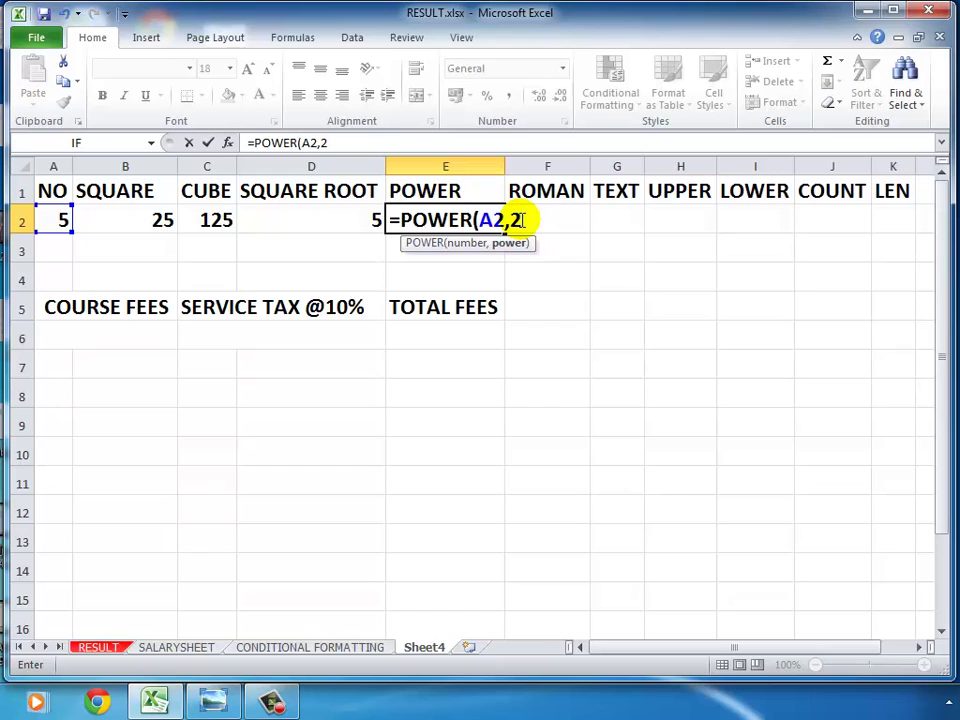
text())
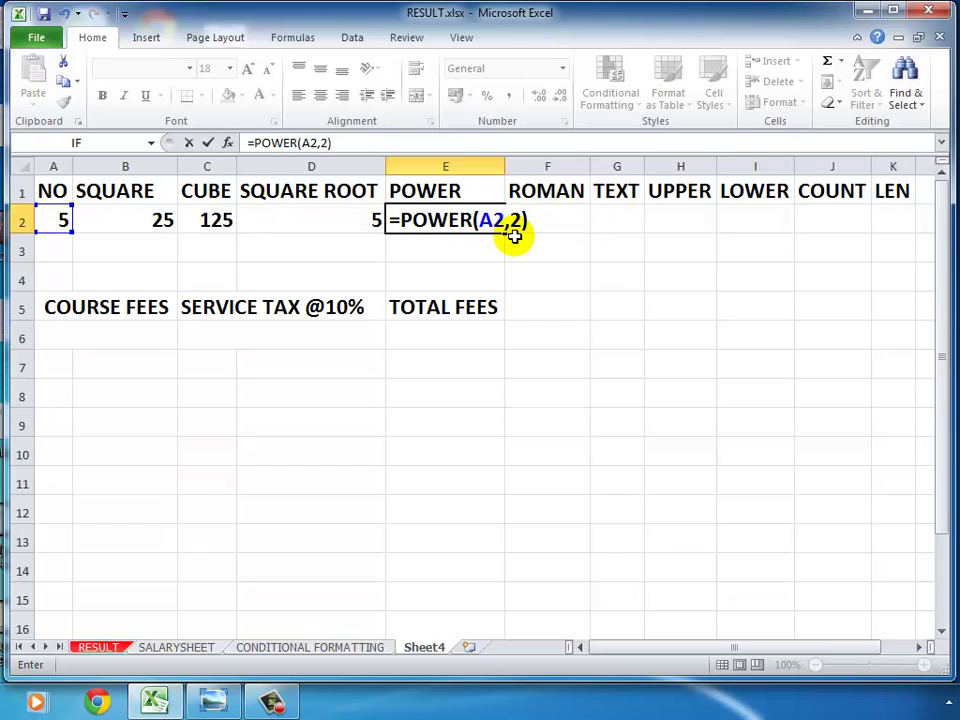
key(Return)
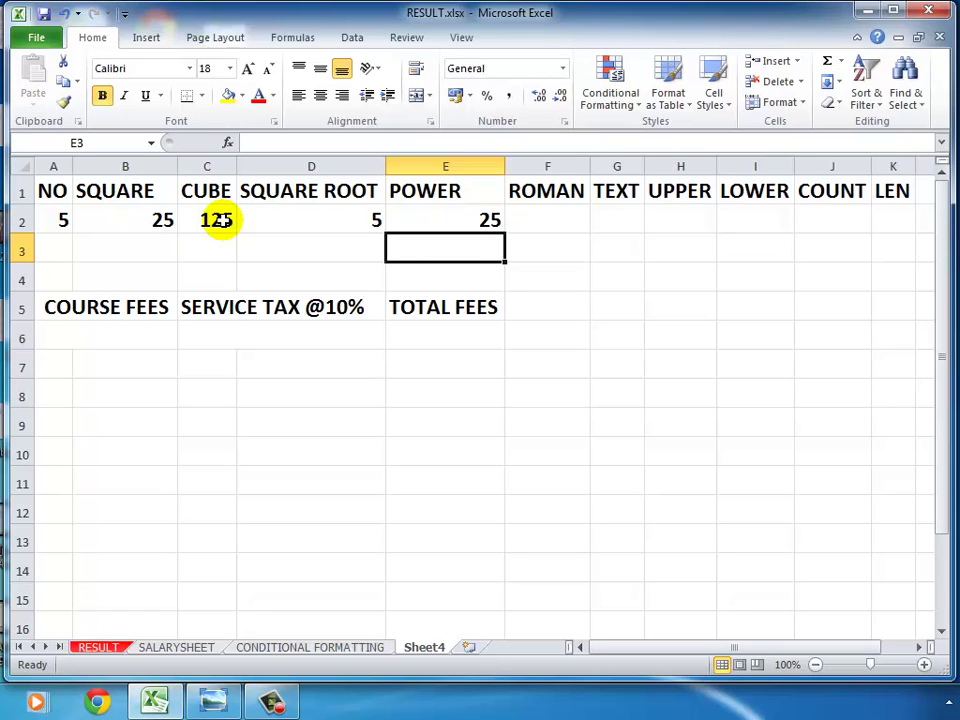
Enter =POWER(A2,3) in E3, giving 125
text(=)
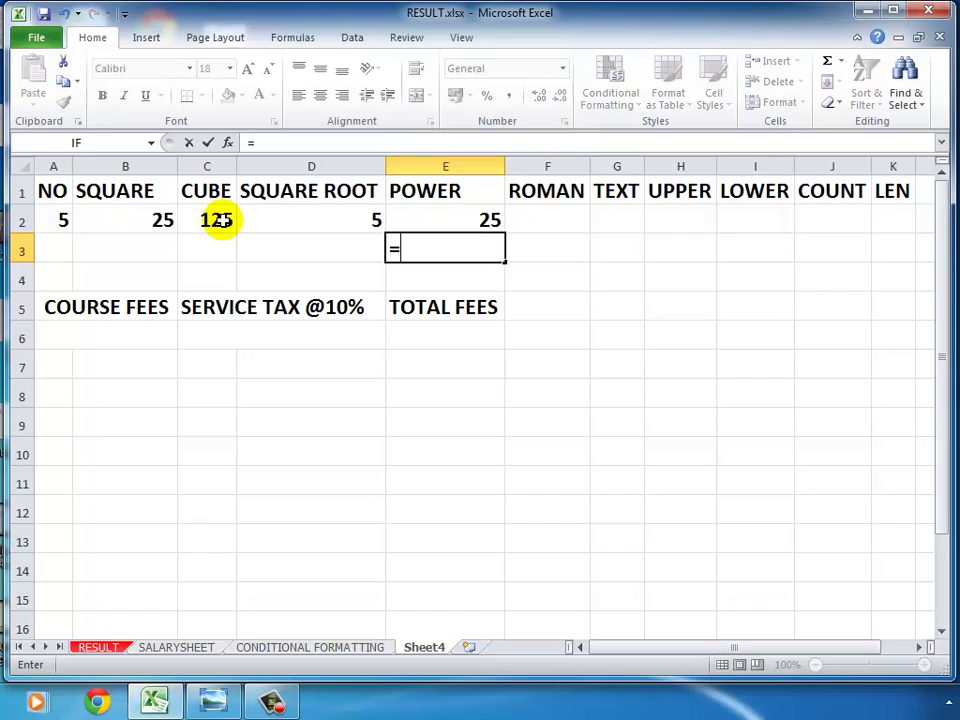
text(POW)
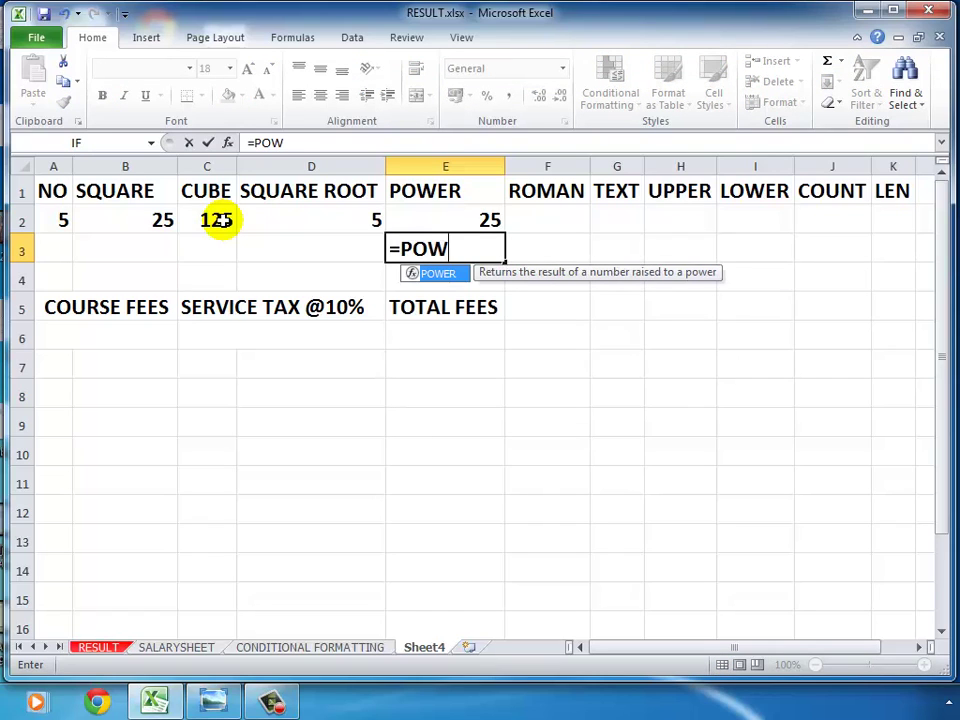
text(ER()
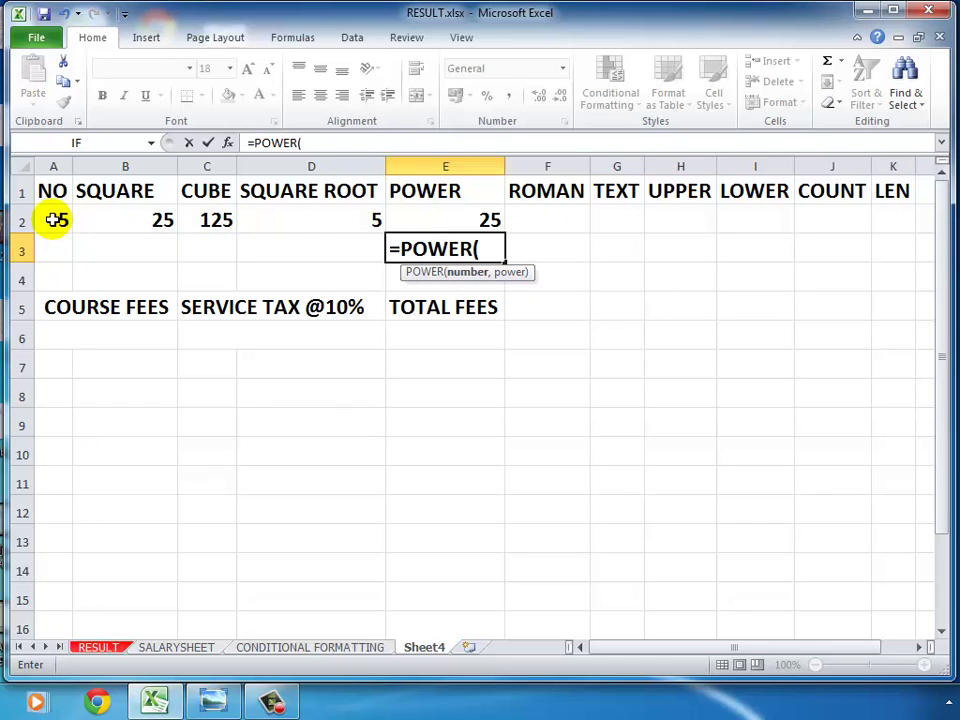
click(52, 219)
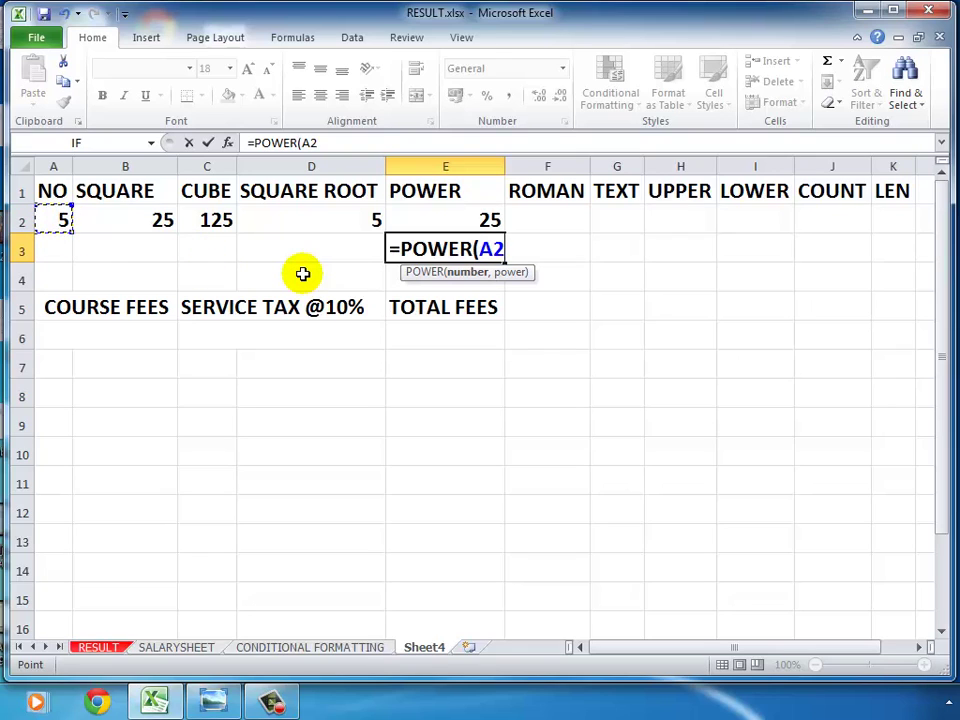
text(,)
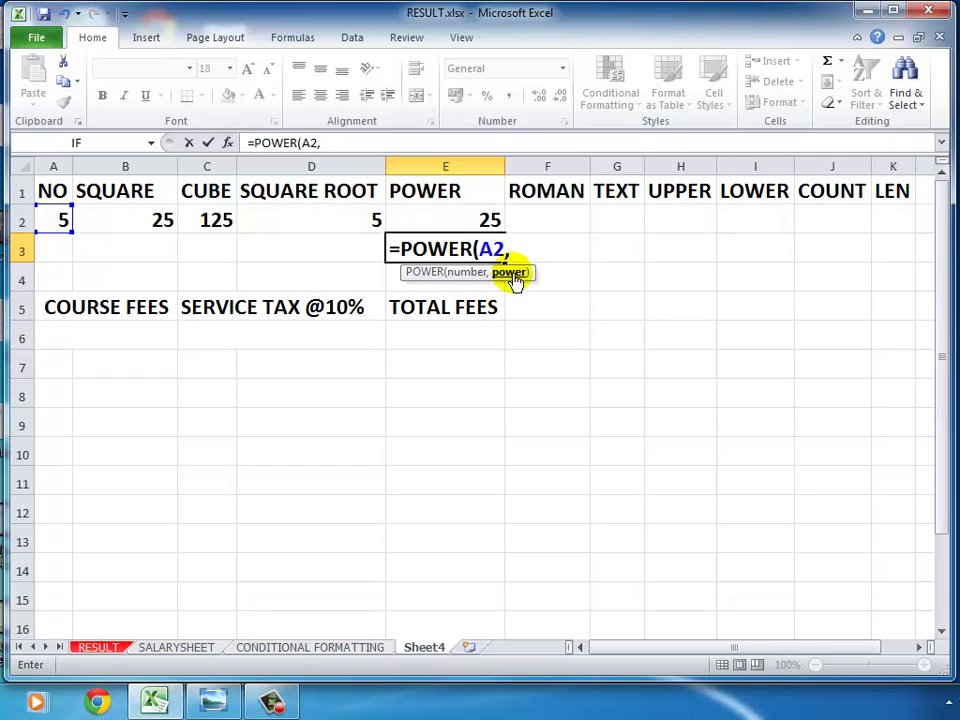
text(3)
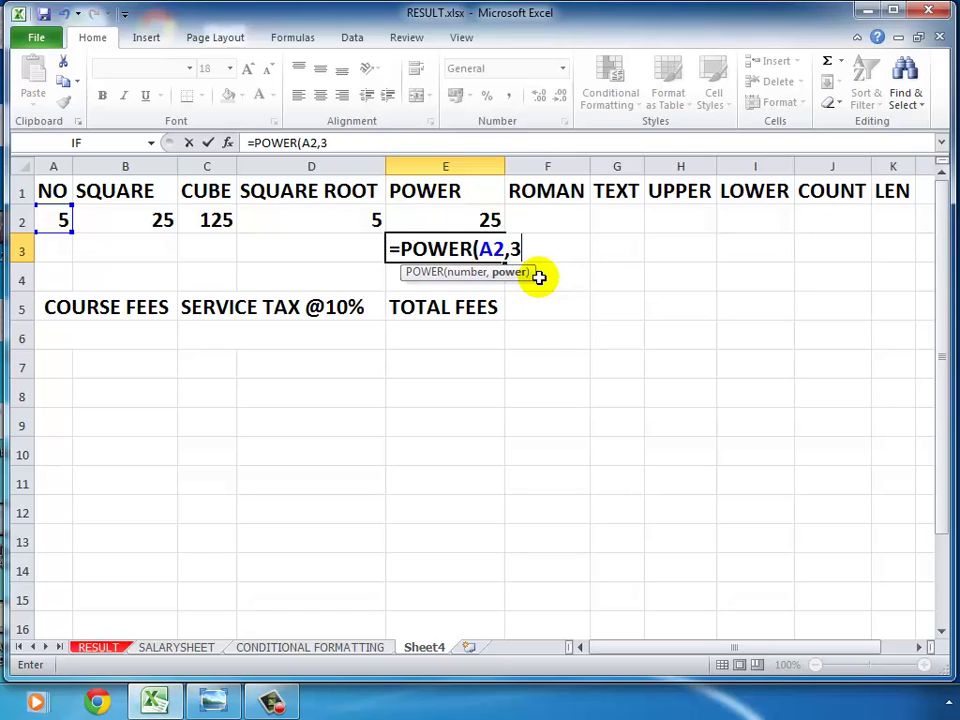
text())
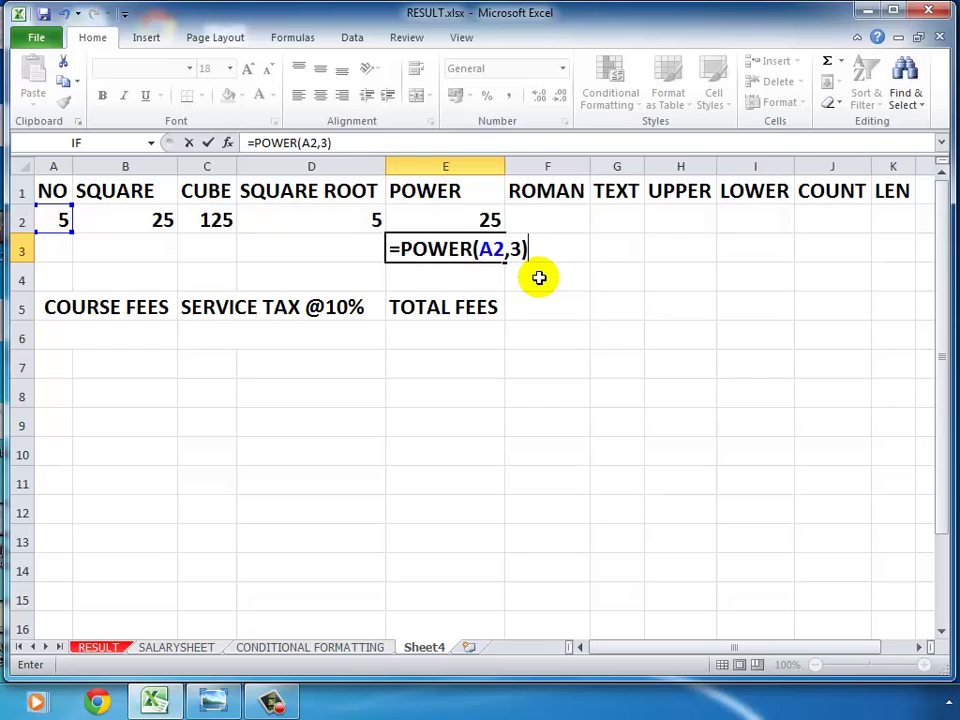
key(Return)
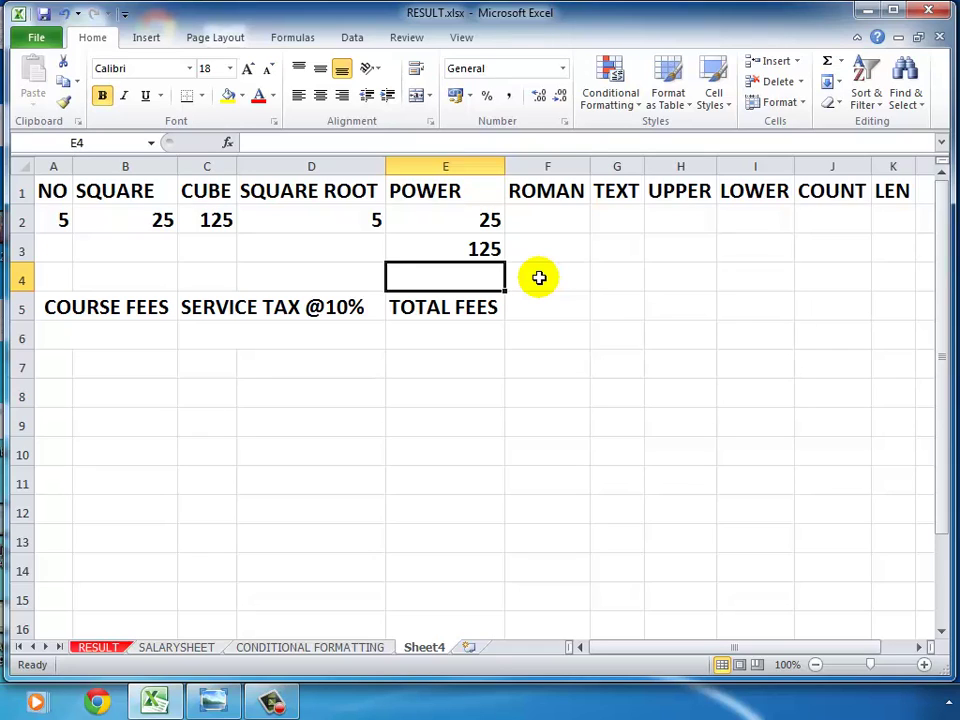
Review the E2 and D2 formulas, then start a POWER formula in E4
key(Up)
key(Up)
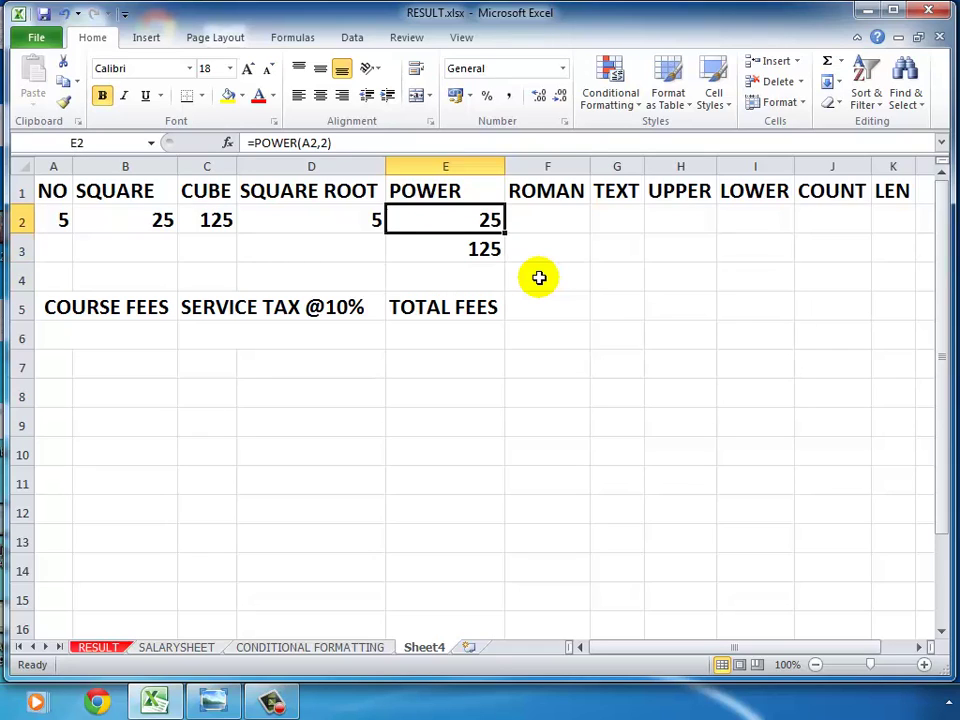
key(Left)
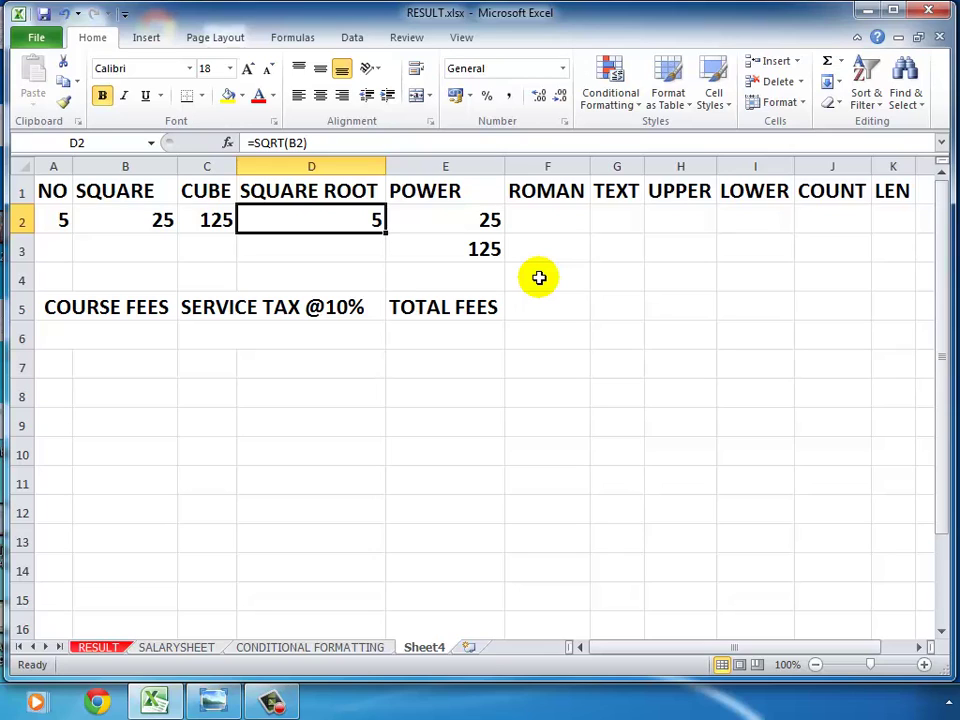
key(Right)
key(Down)
key(Down)
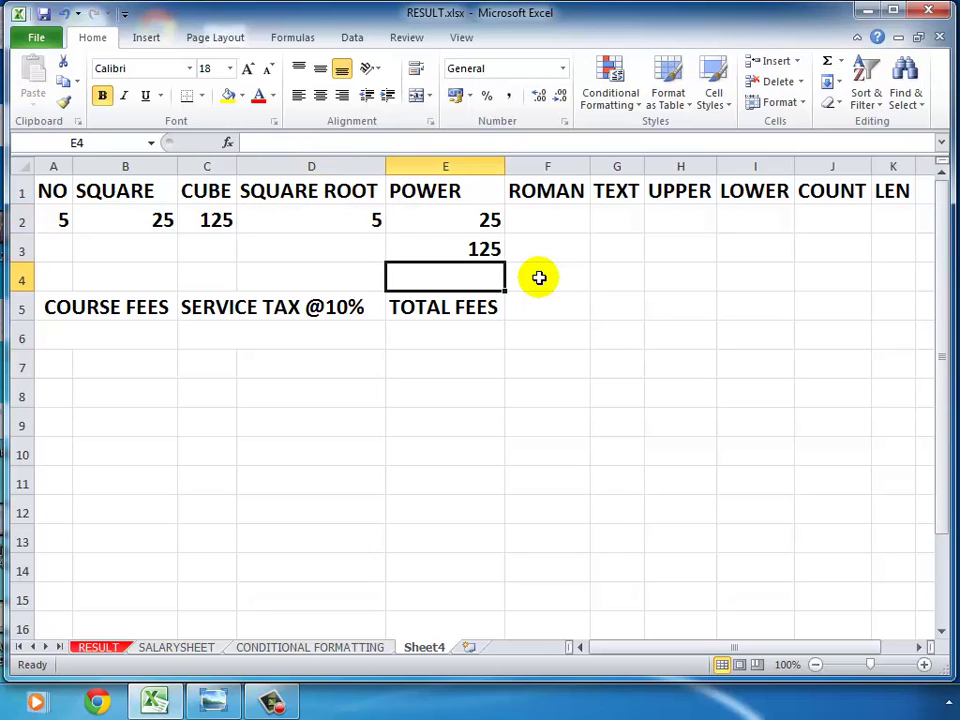
text(=)
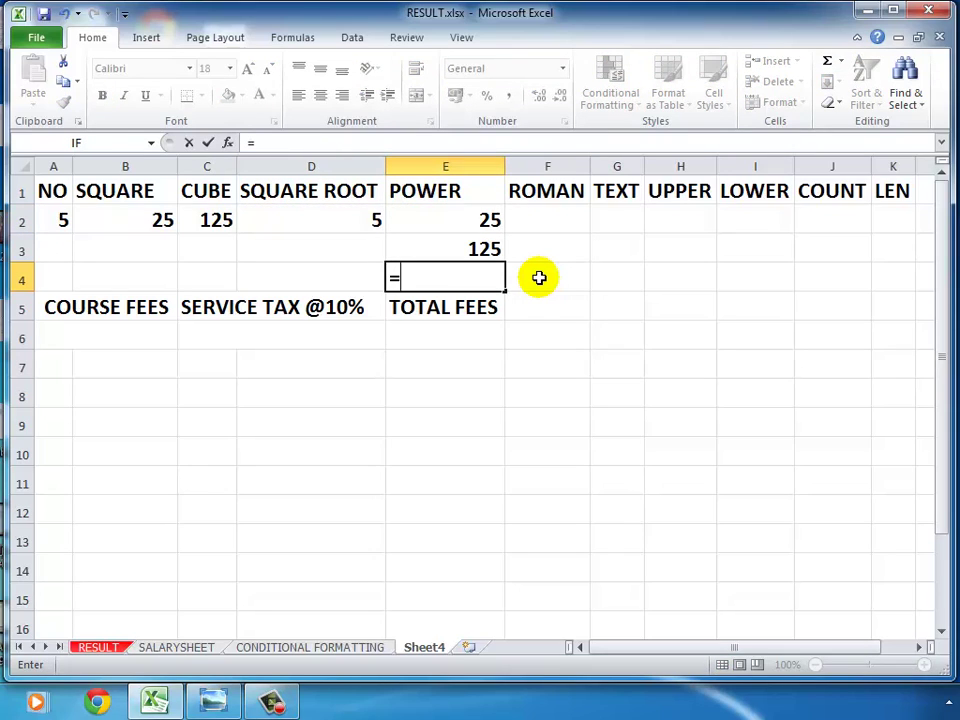
text(POWER)
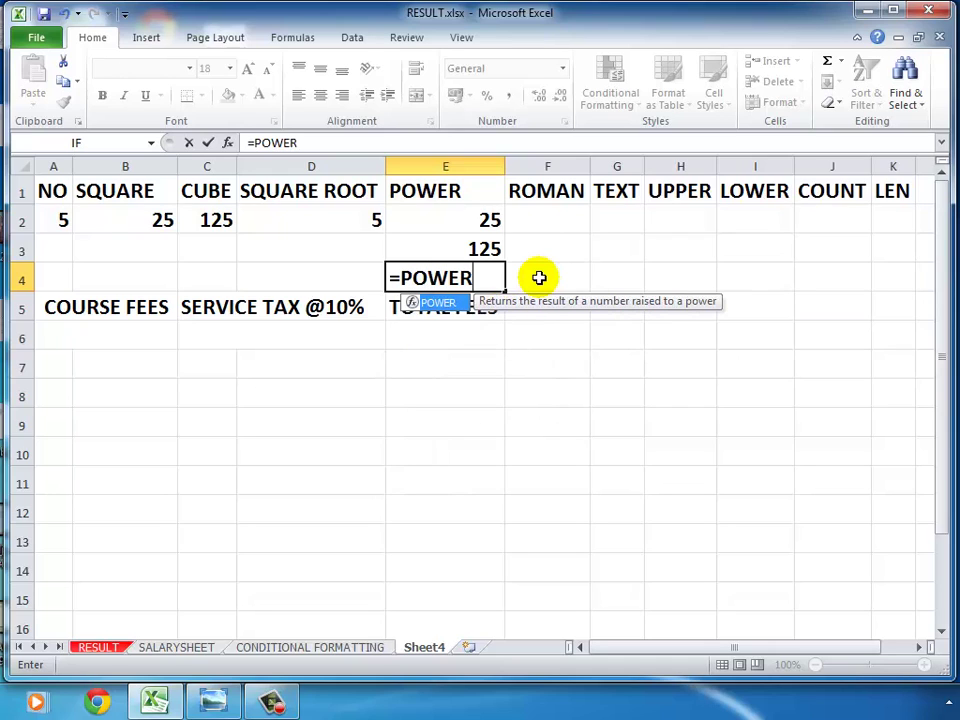
text(()
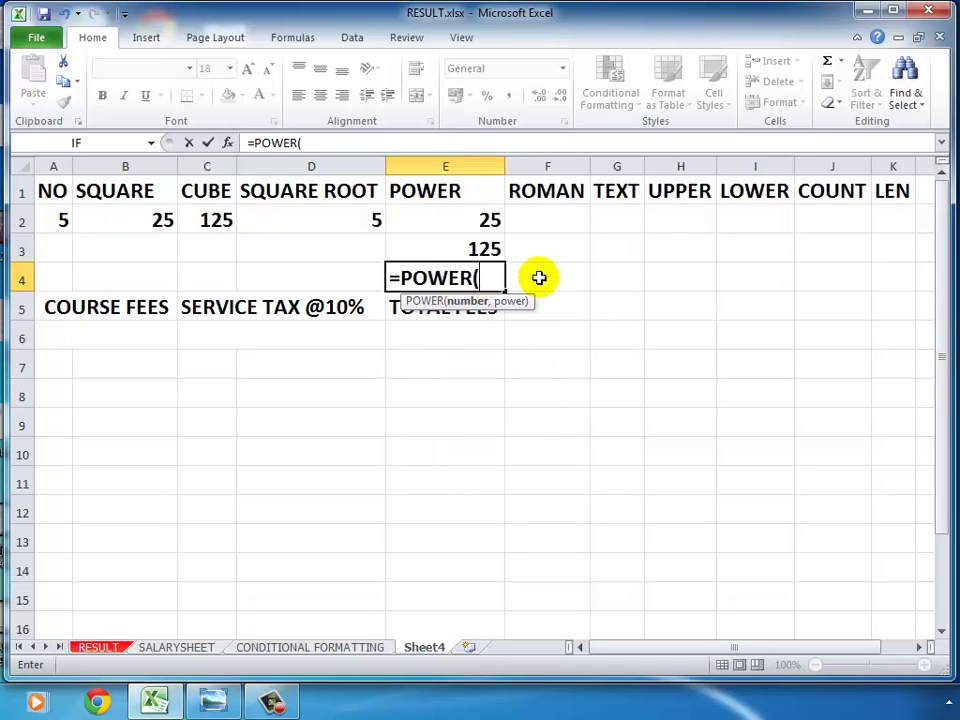
Complete =POWER(B2,1/2) in E4, showing 5 as the square root of 25
click(126, 217)
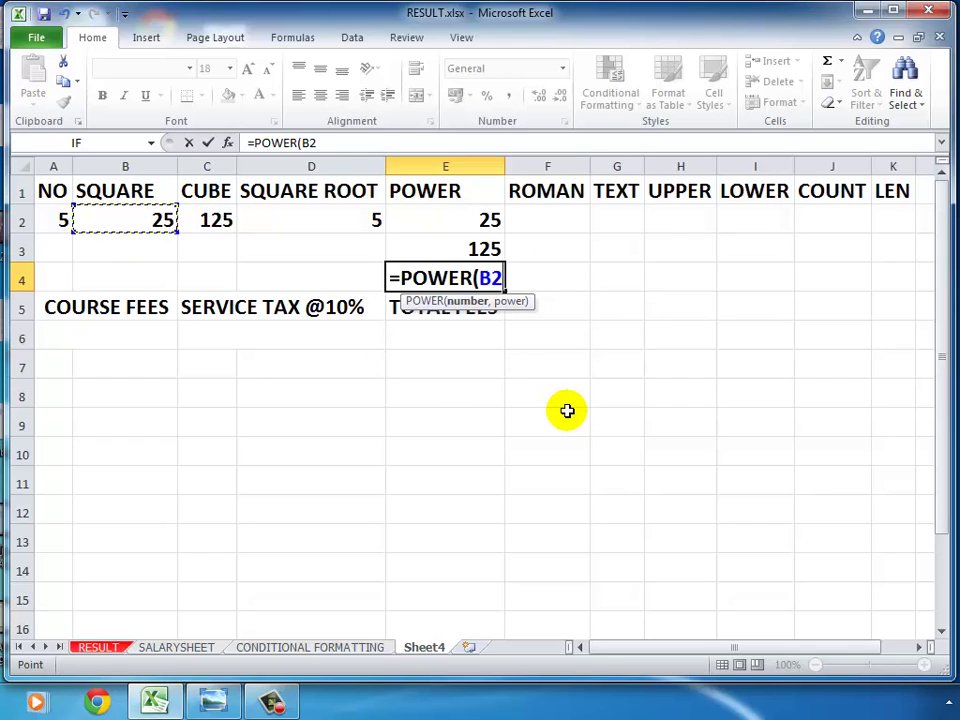
text(,)
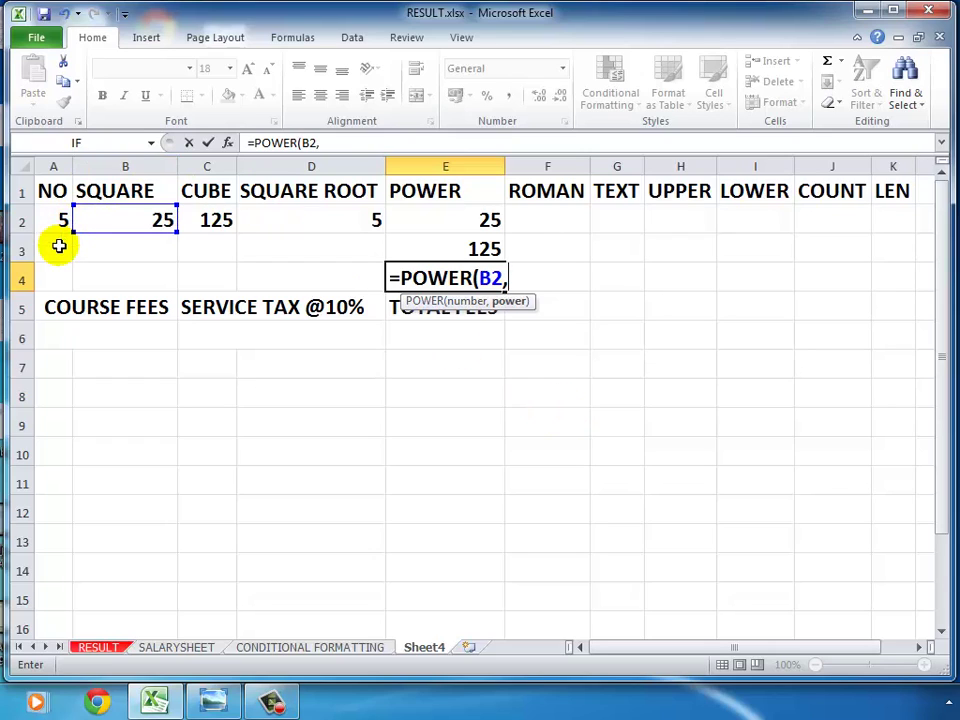
text(1)
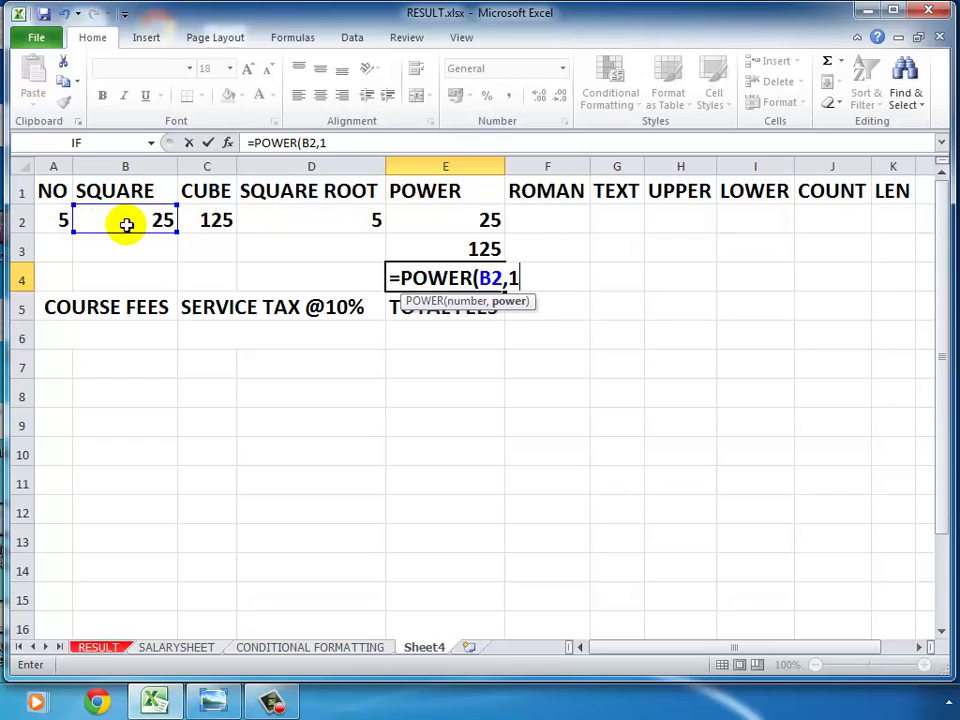
text(/2)
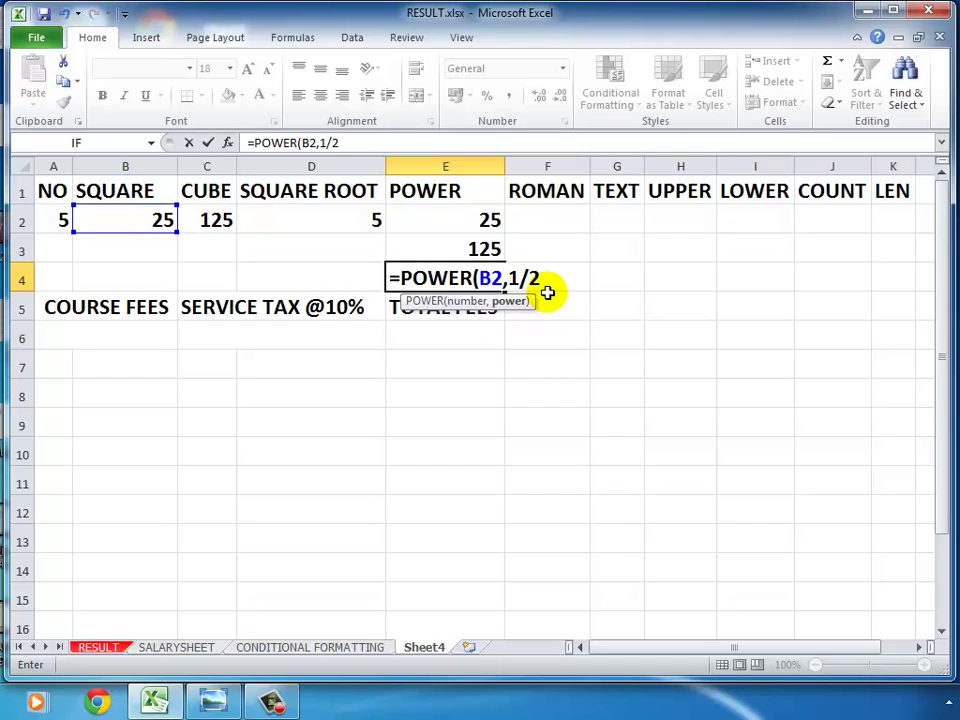
text())
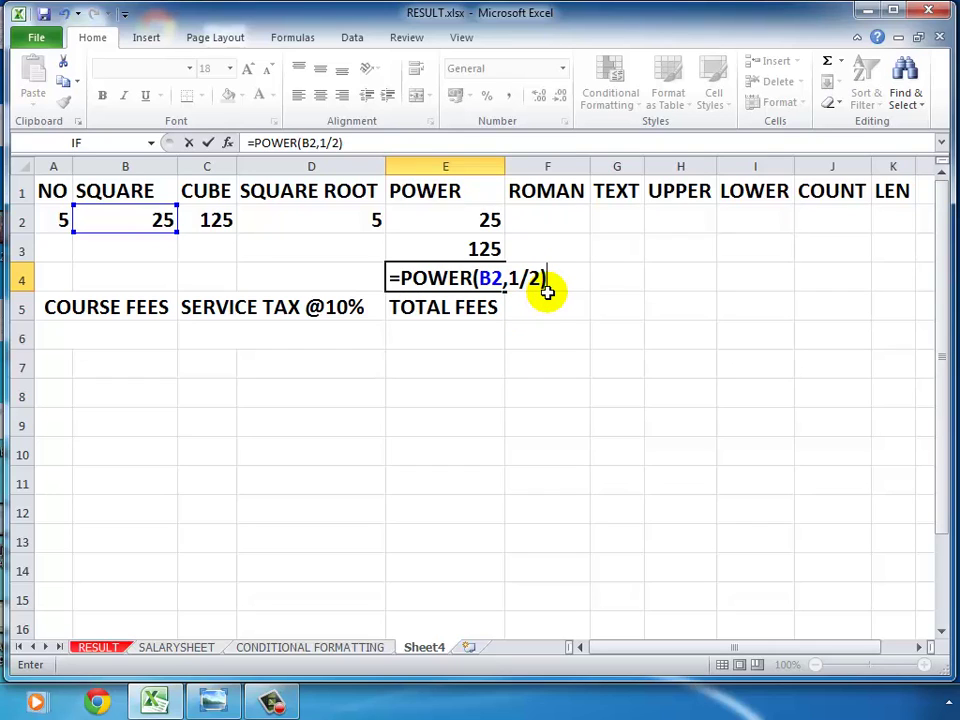
key(Return)
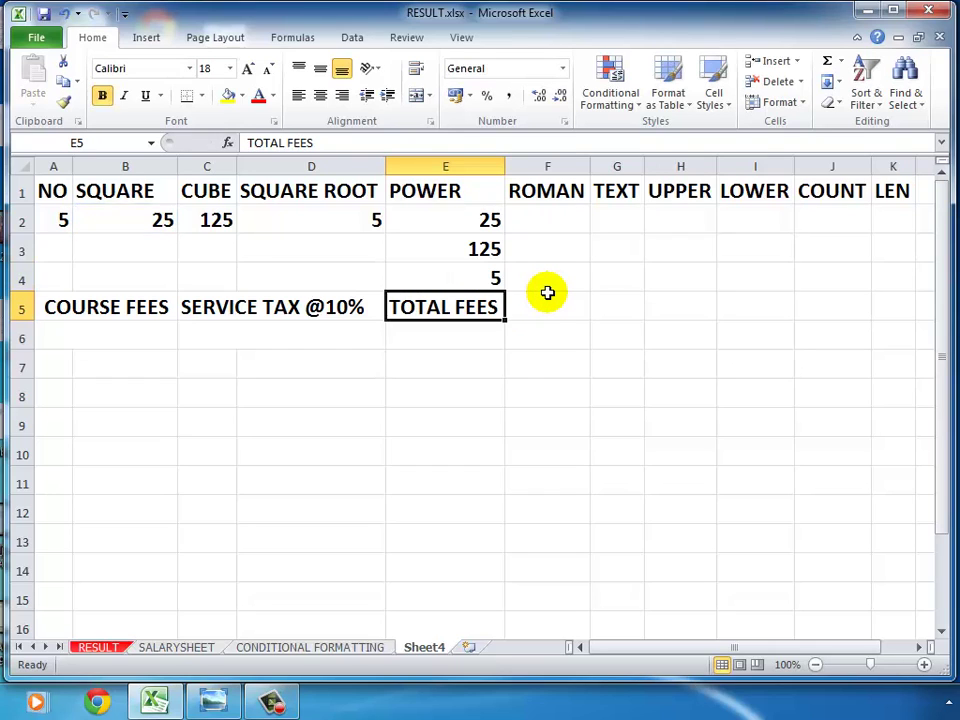
Enter =ROMAN(B2) in F2 to display 25 as XXV
click(540, 219)
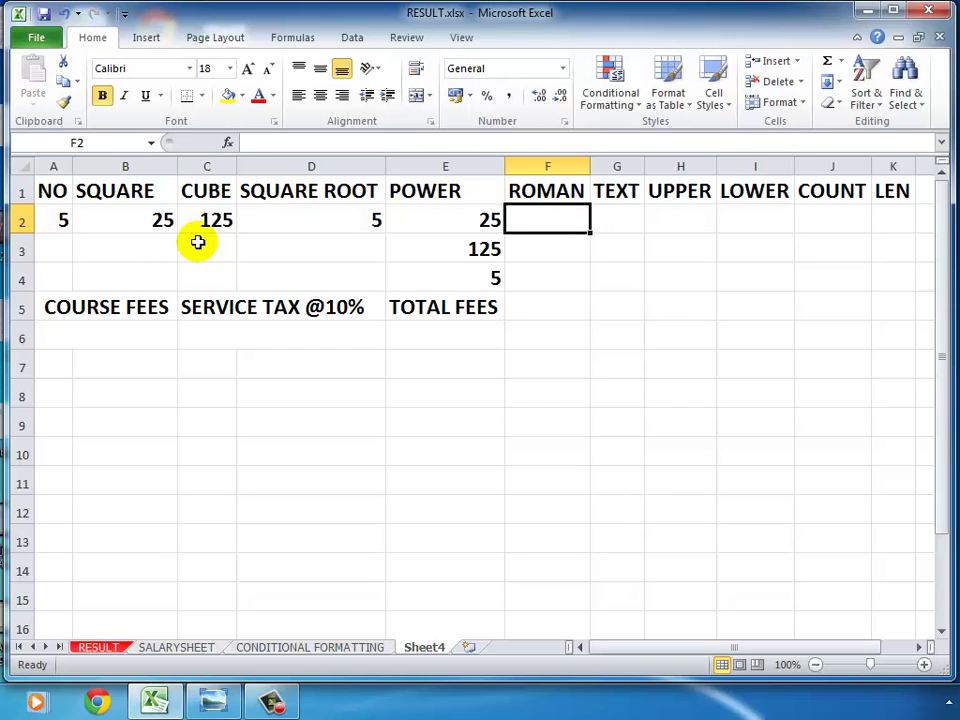
text(=RO)
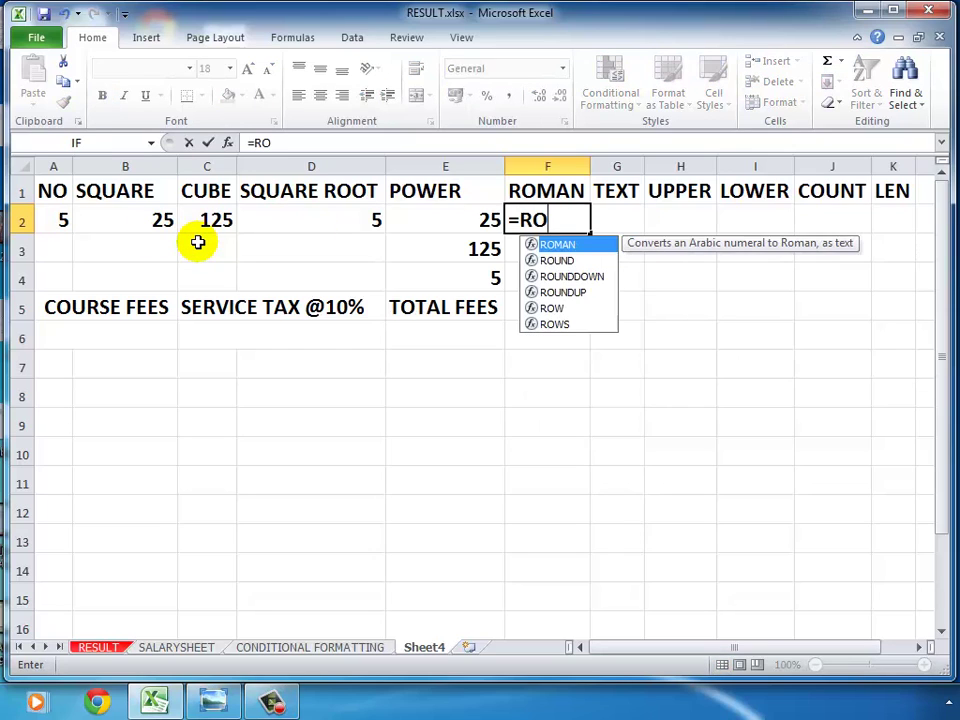
text(MAN)
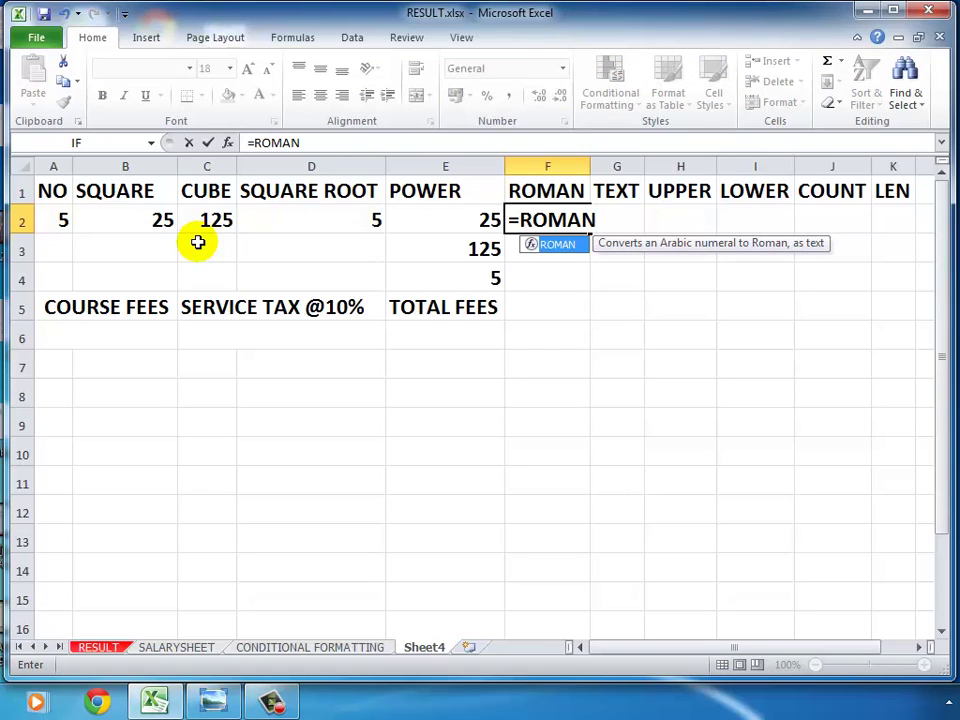
text(()
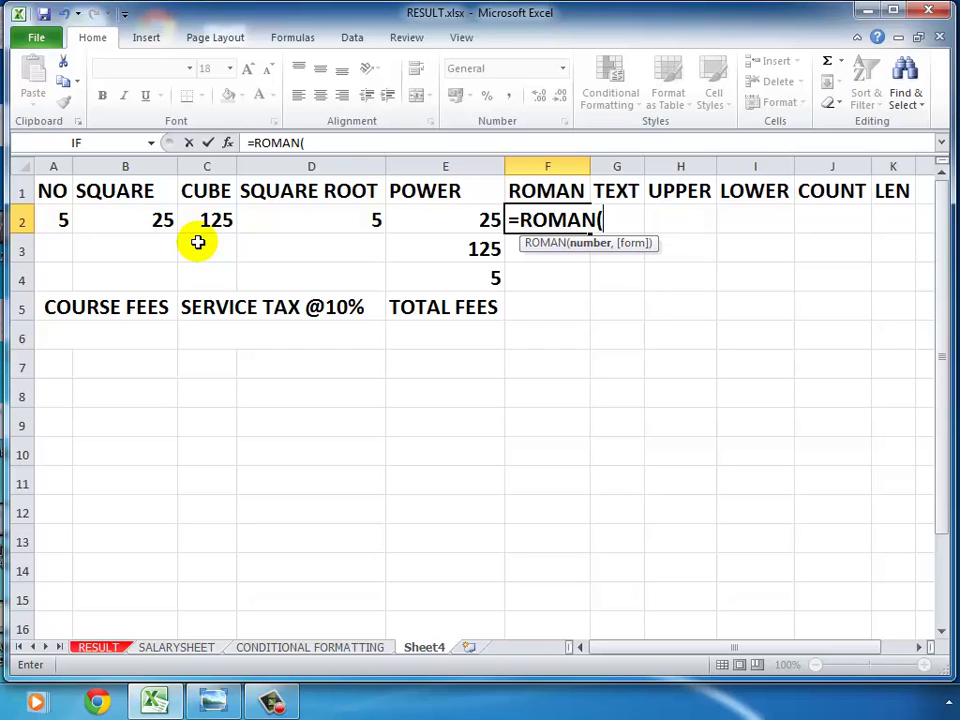
click(93, 216)
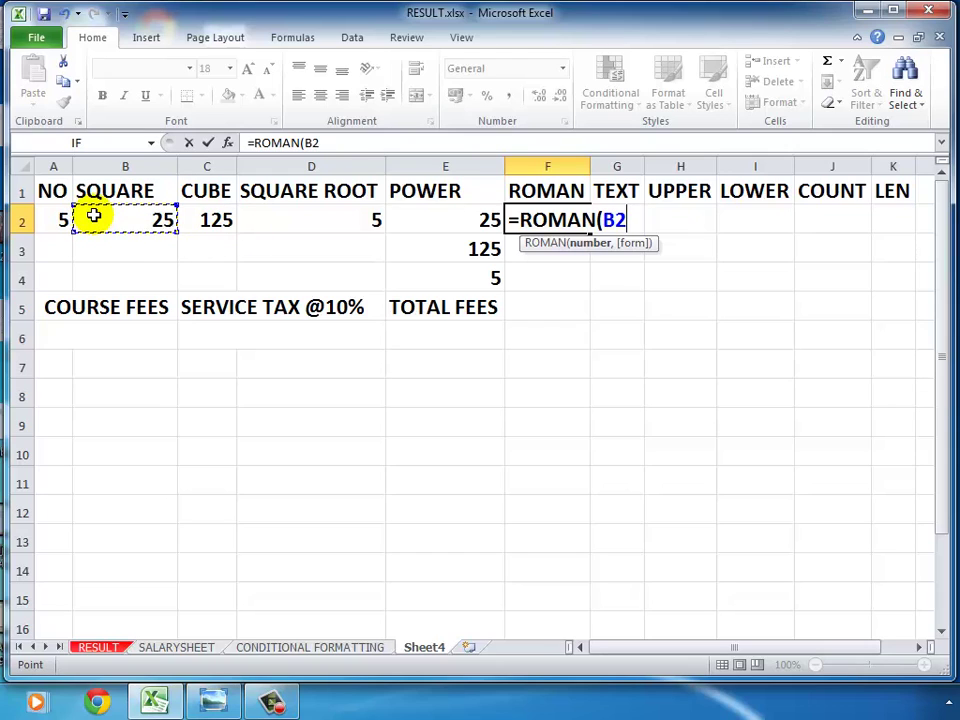
text())
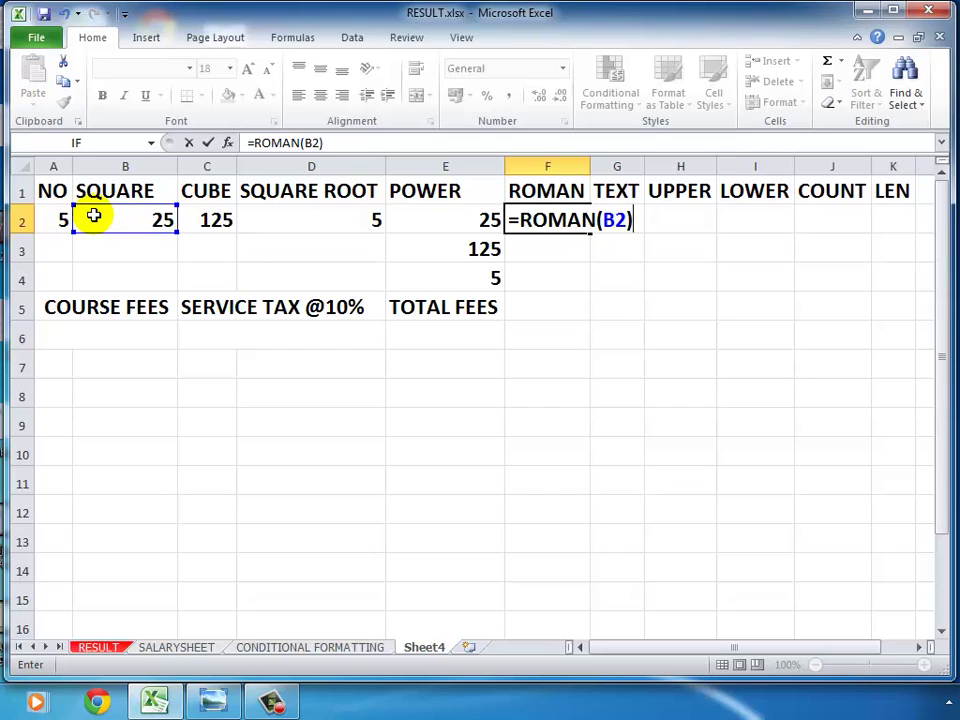
key(Return)
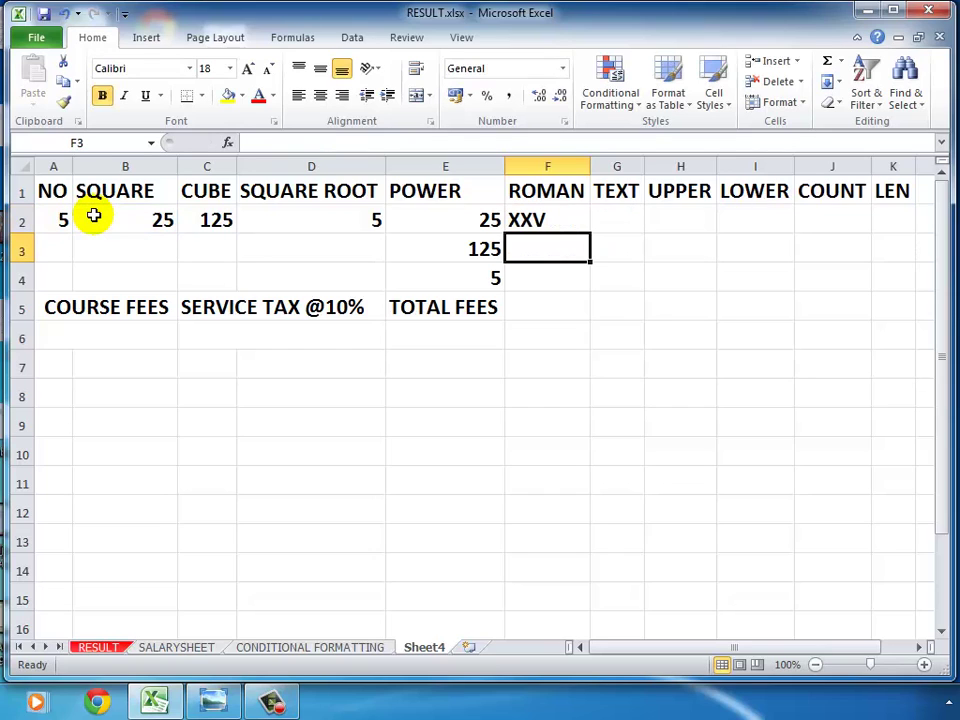
click(148, 219)
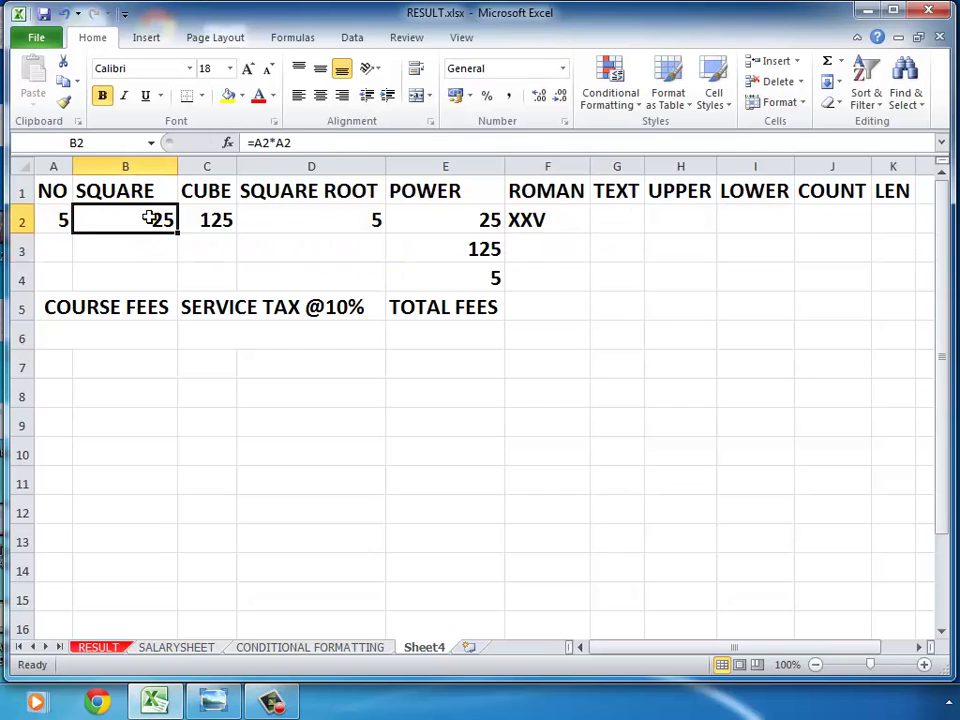
text(325)
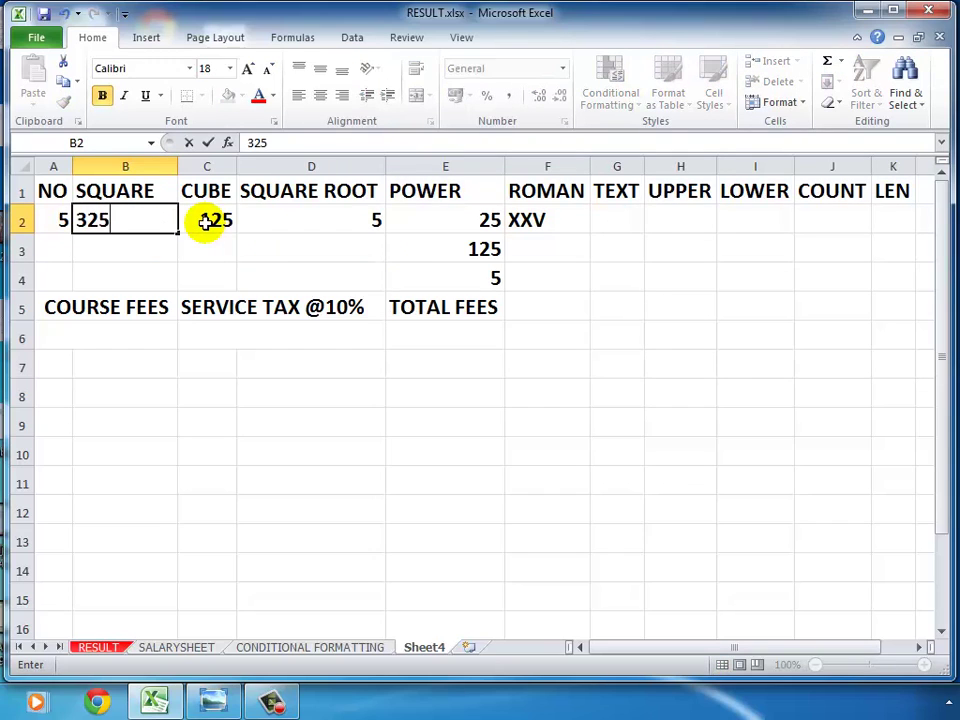
key(Return)
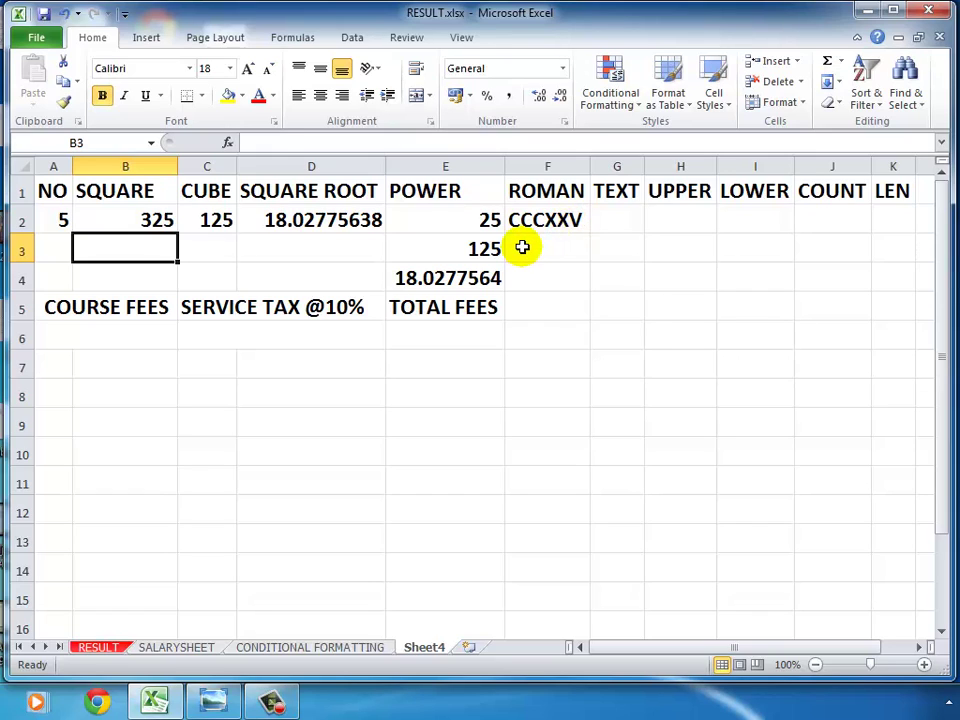
key(ctrl+z)
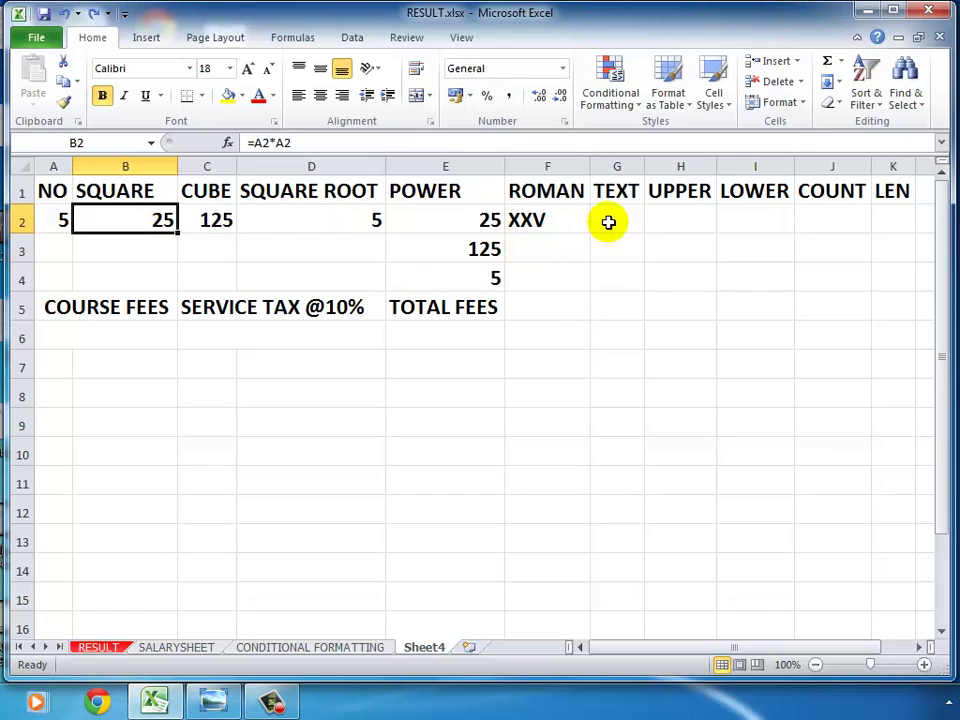
click(608, 220)
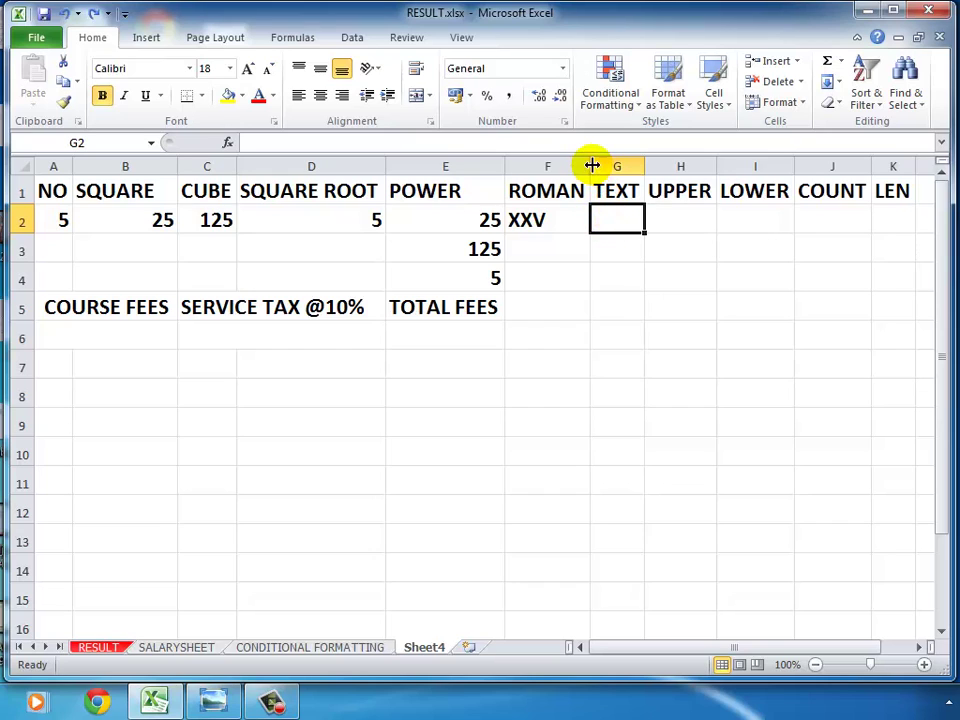
Narrow column E, widen column G, and type a mixed-case sample name in G2
drag(503, 162, 469, 160)
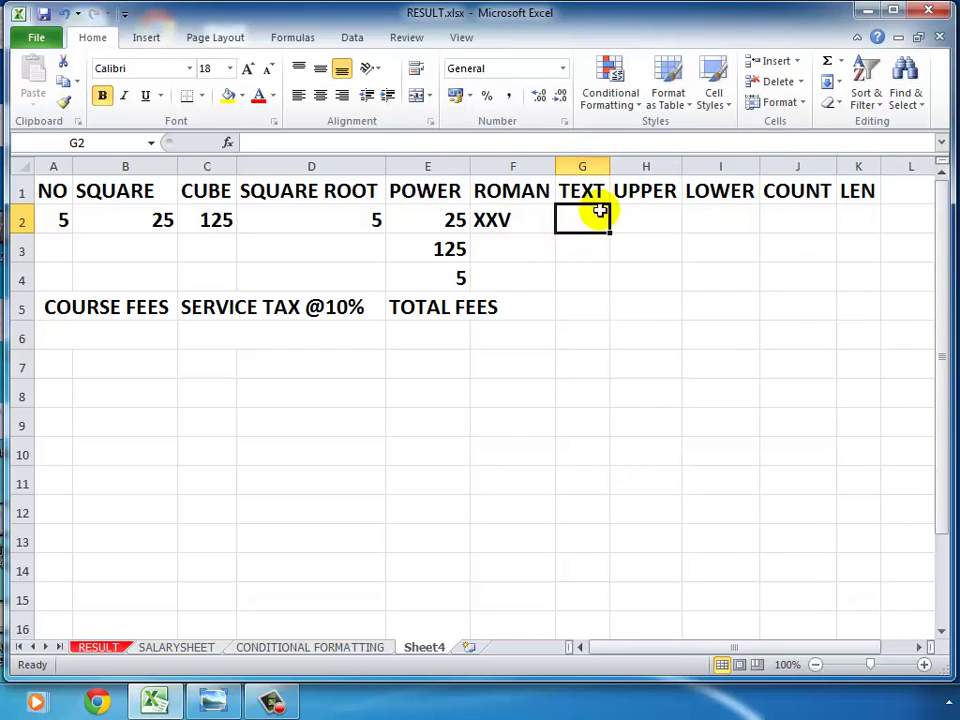
drag(609, 166, 628, 172)
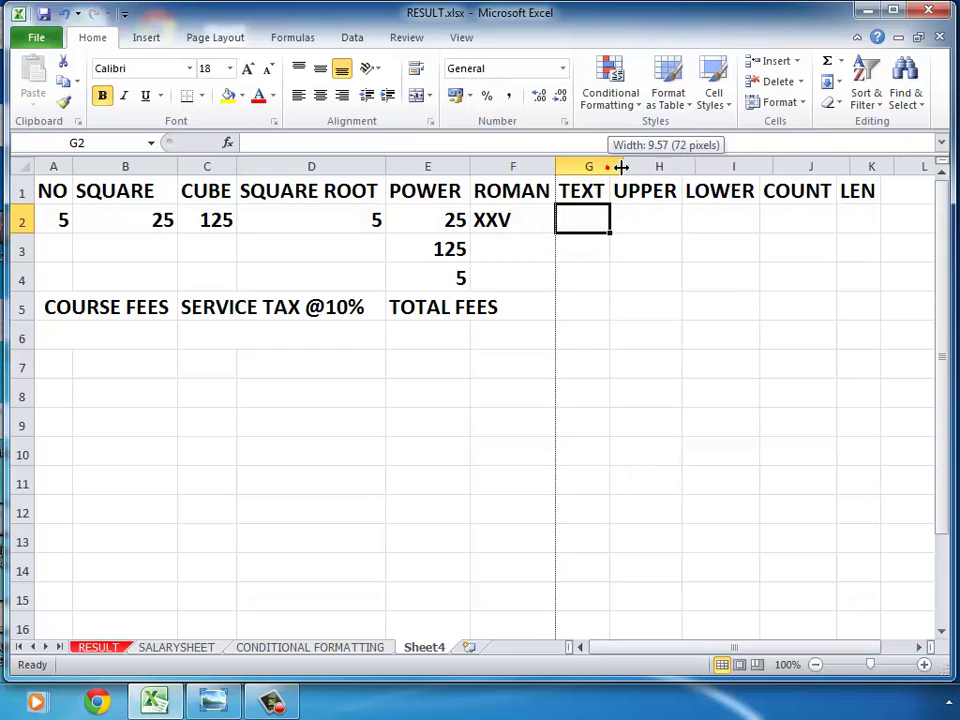
click(591, 223)
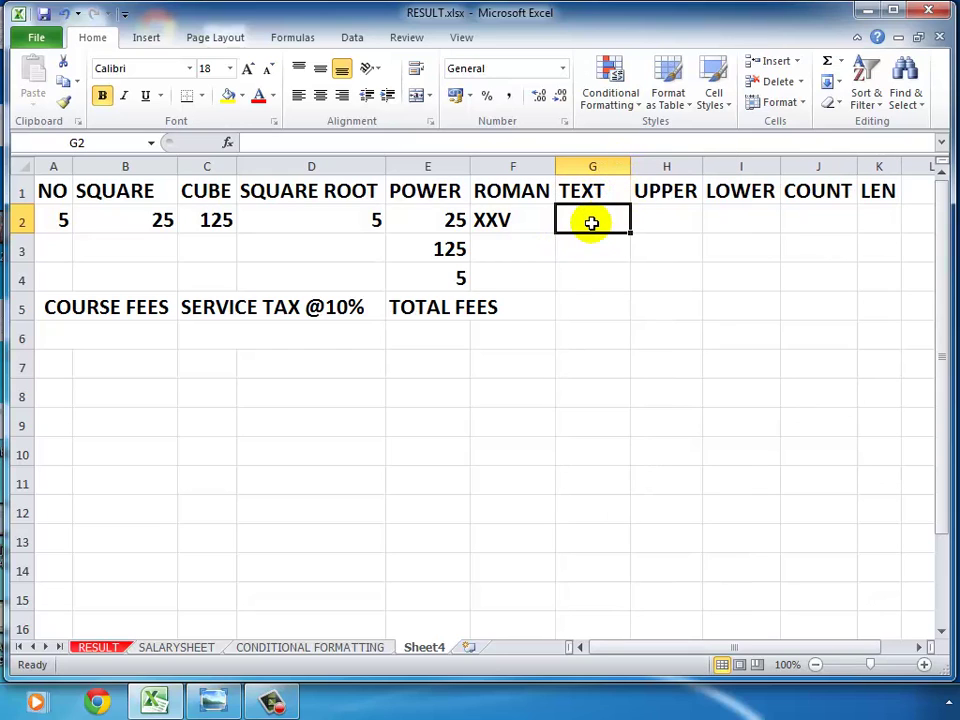
text(P)
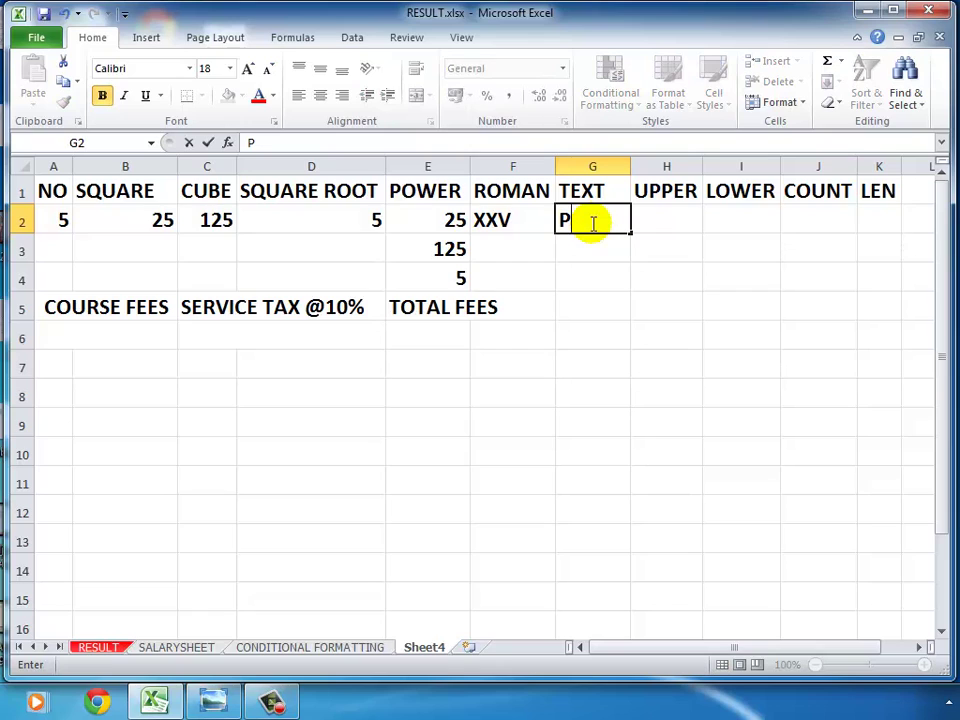
text(RASA)
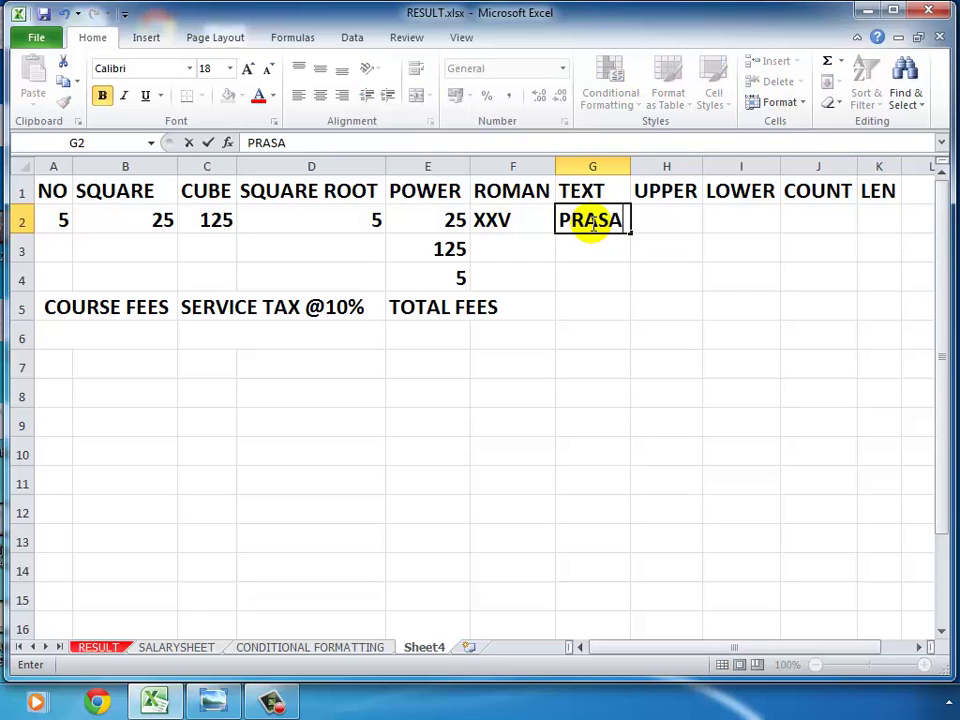
key(BackSpace)
text(ad)
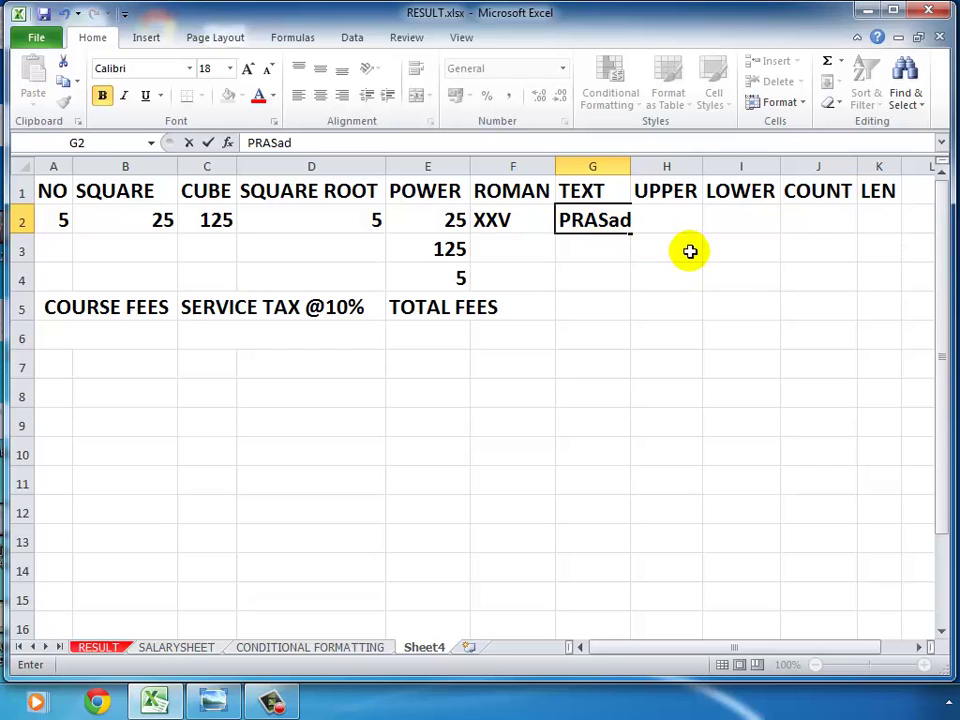
click(688, 251)
click(673, 219)
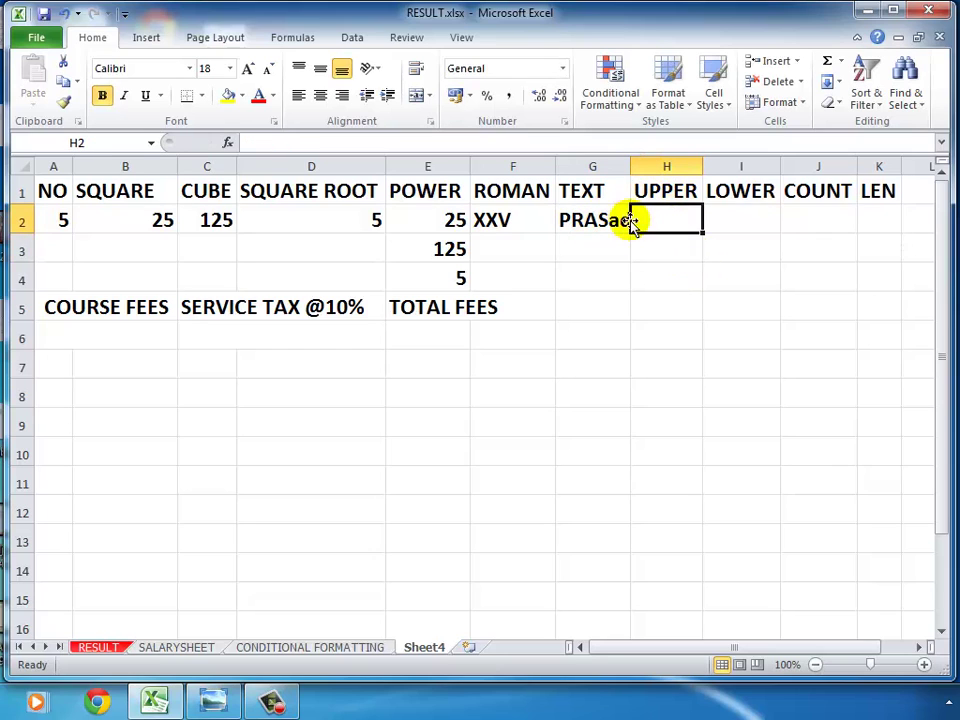
Widen column G and enter =UPPER(G2) in H2 to show the name in capitals
drag(631, 166, 641, 170)
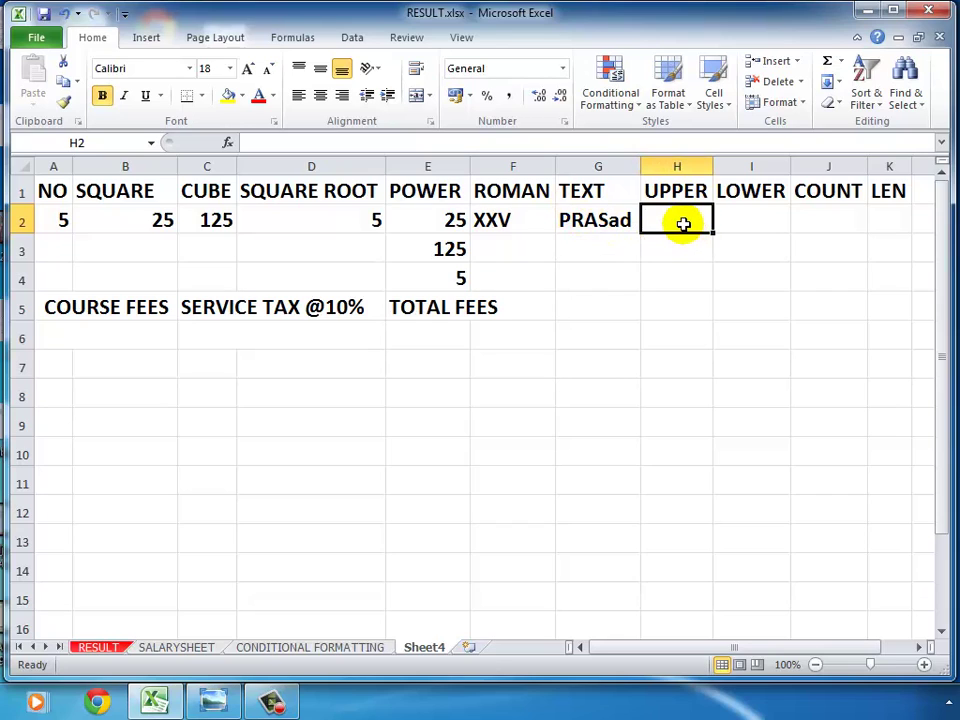
text(=)
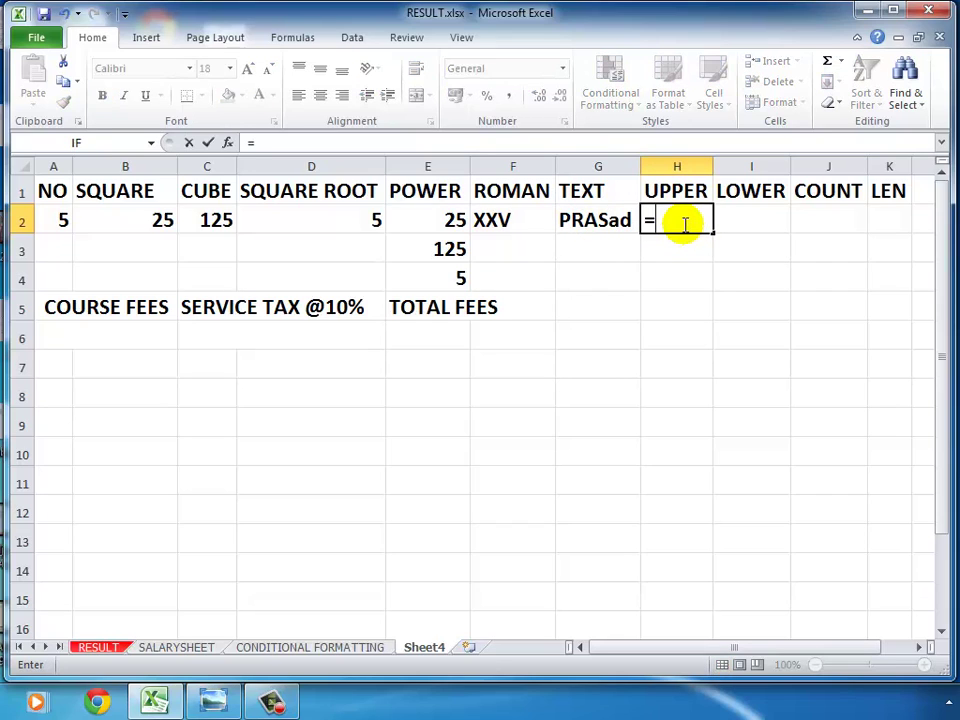
text(u)
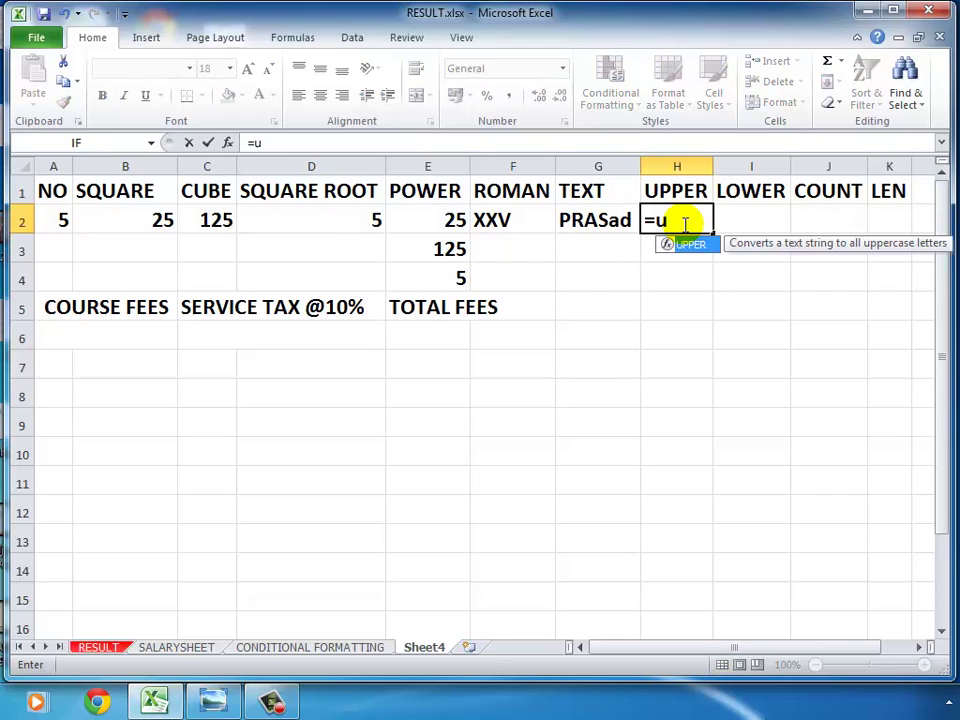
text(pper)
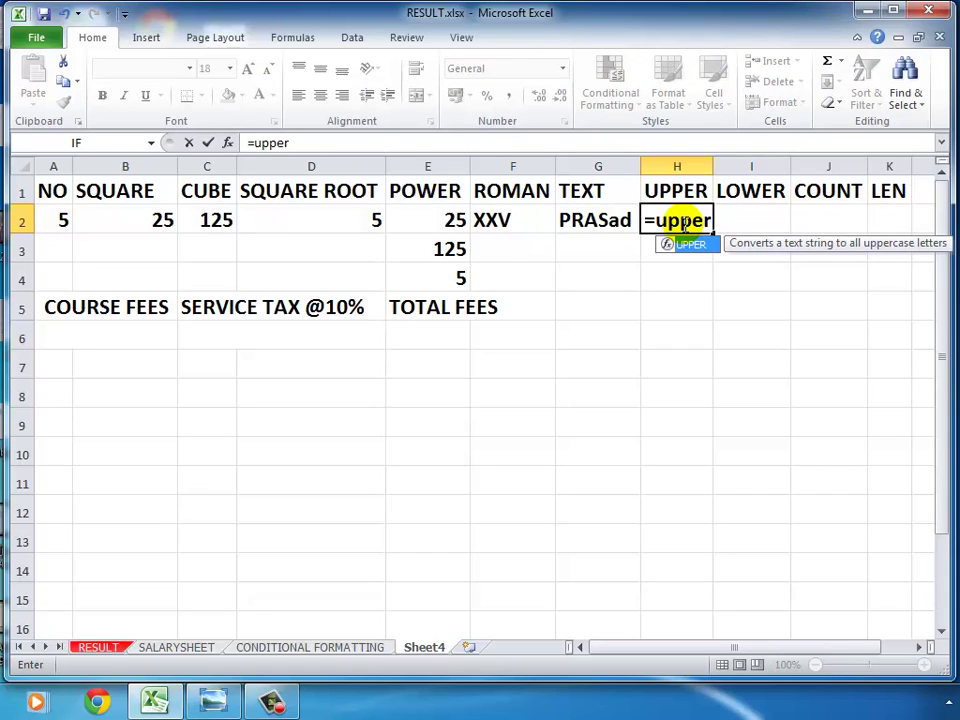
click(683, 225)
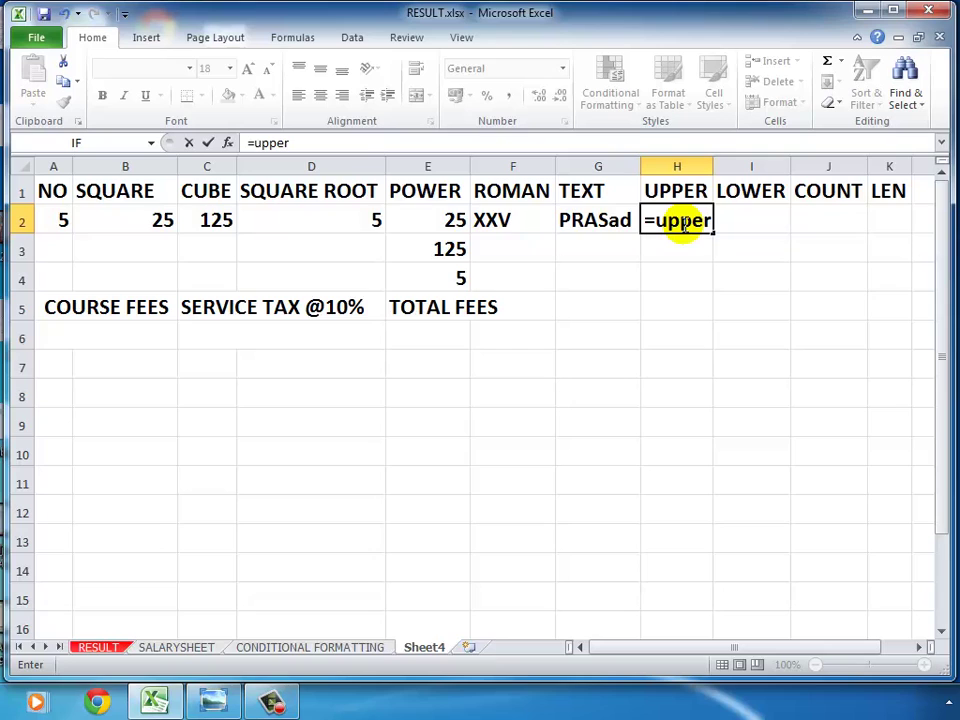
text(()
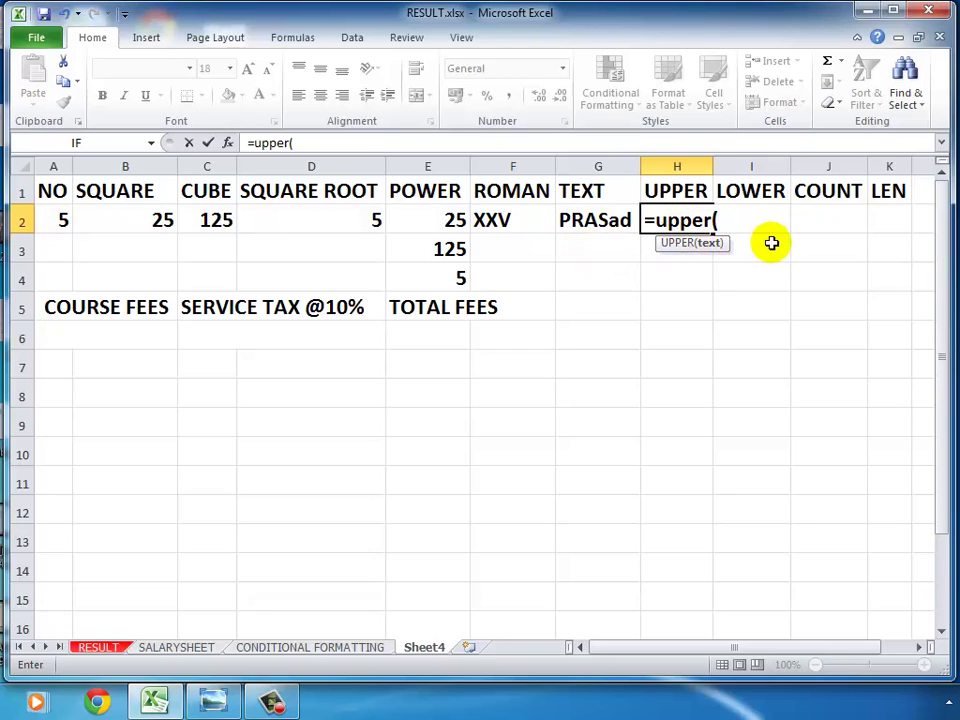
click(590, 220)
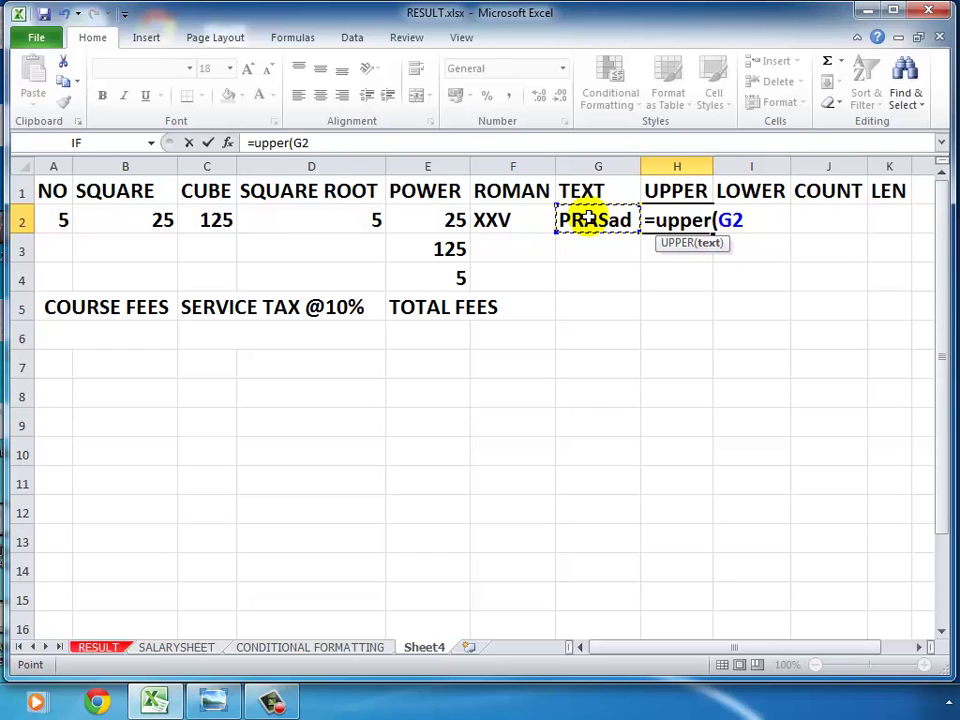
text())
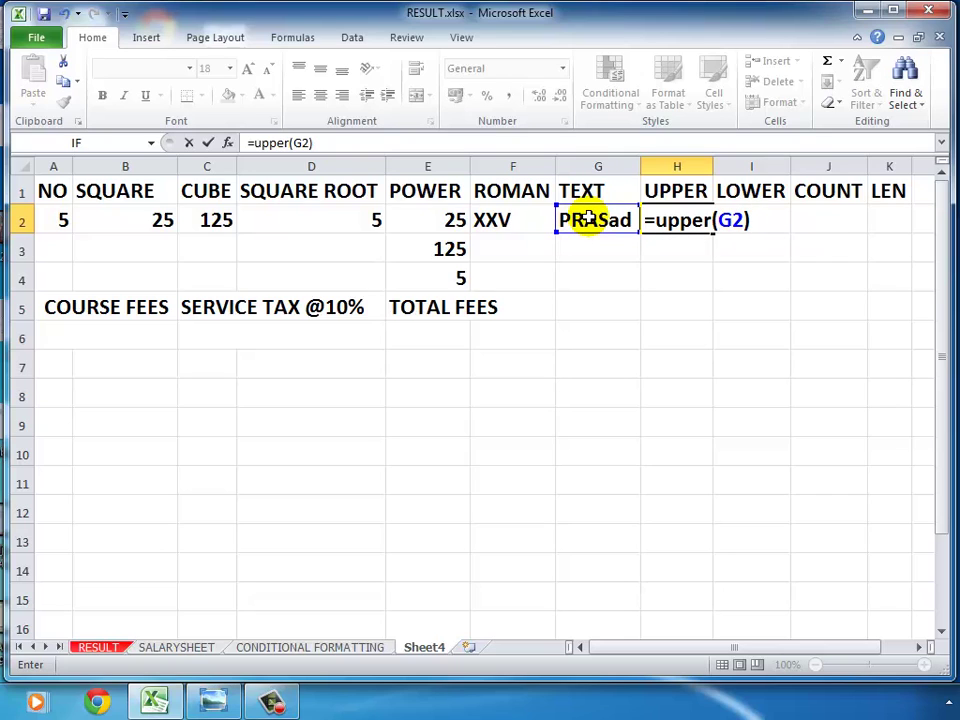
key(Return)
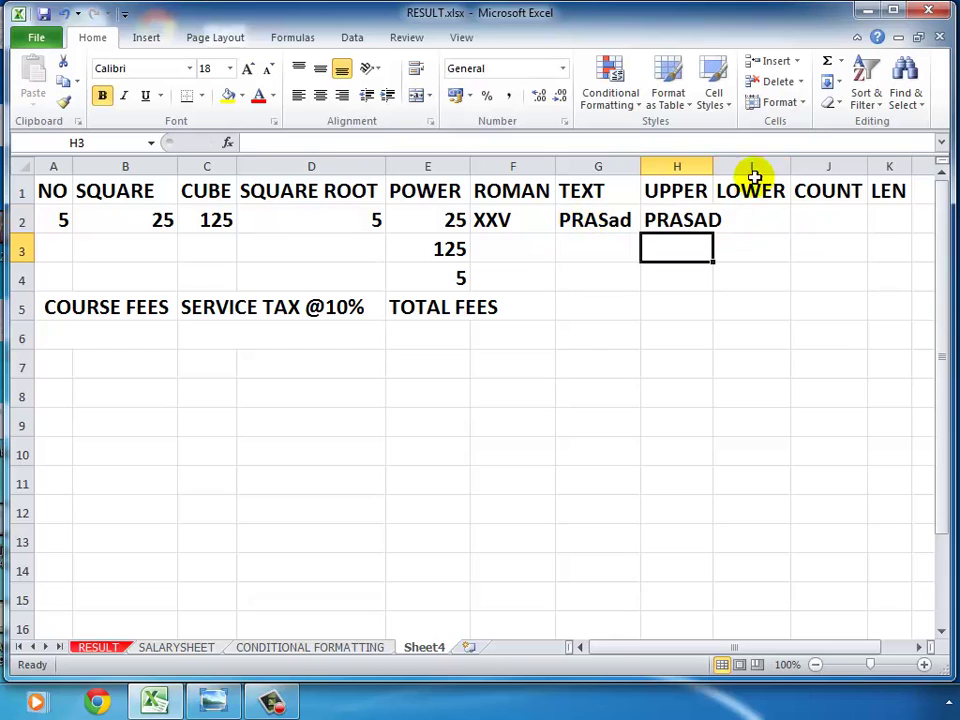
Widen column H and enter =LOWER(G2) in I2 so it shows prasad
drag(717, 167, 726, 167)
click(779, 216)
click(779, 216)
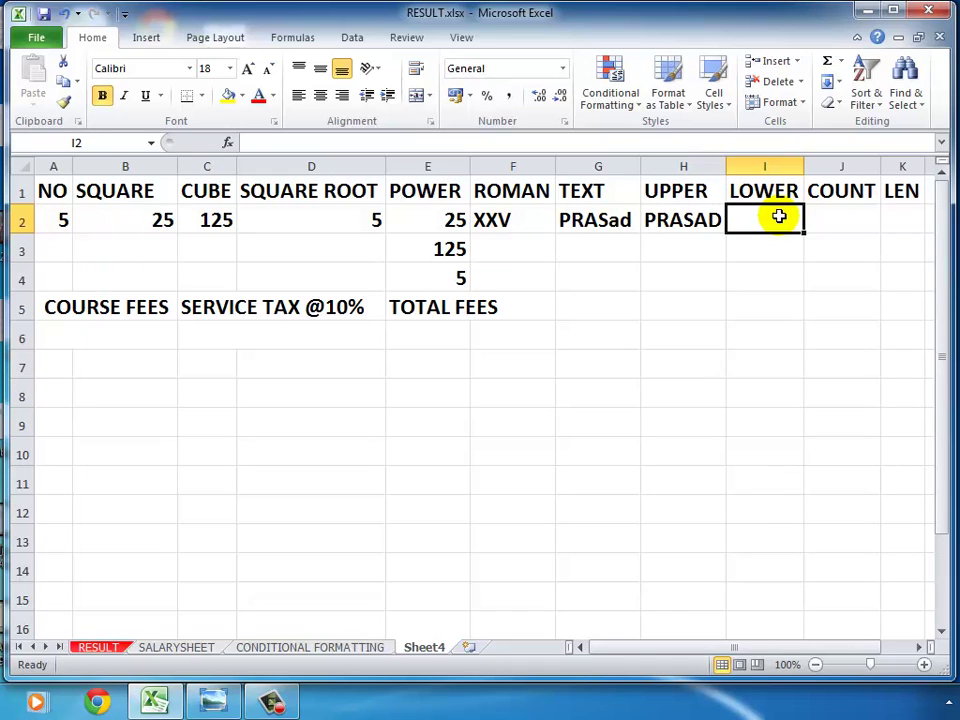
text(=LO)
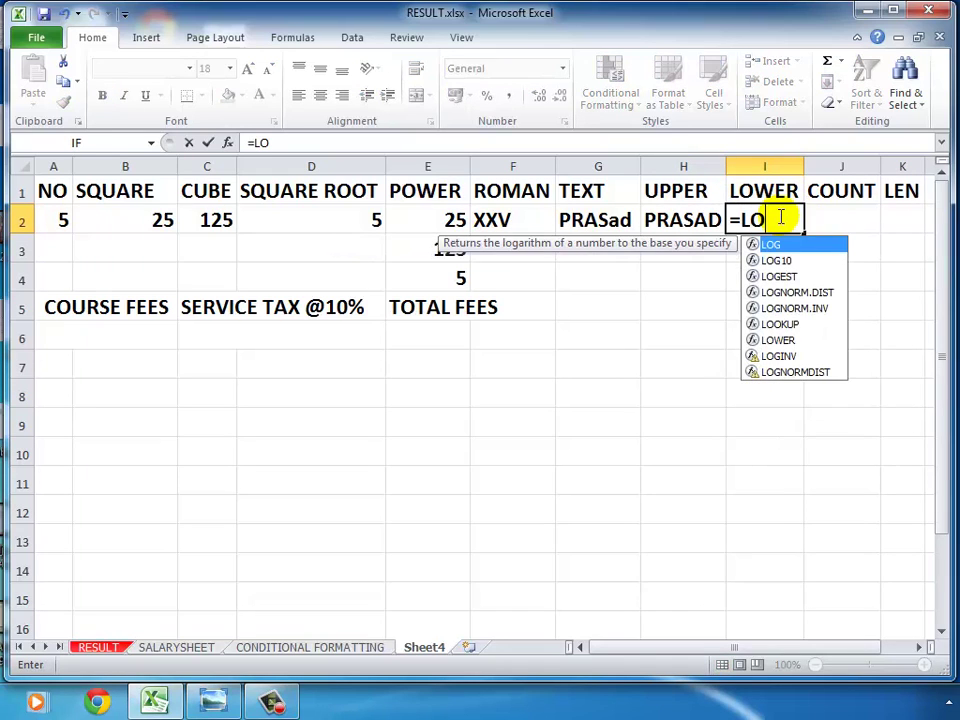
text(WER)
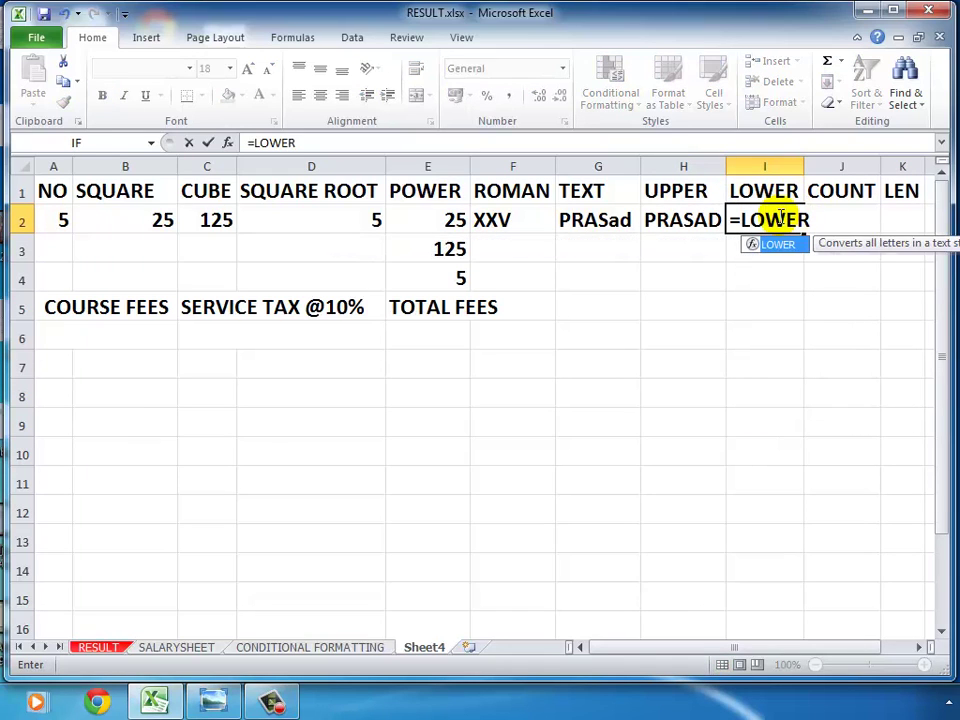
text(()
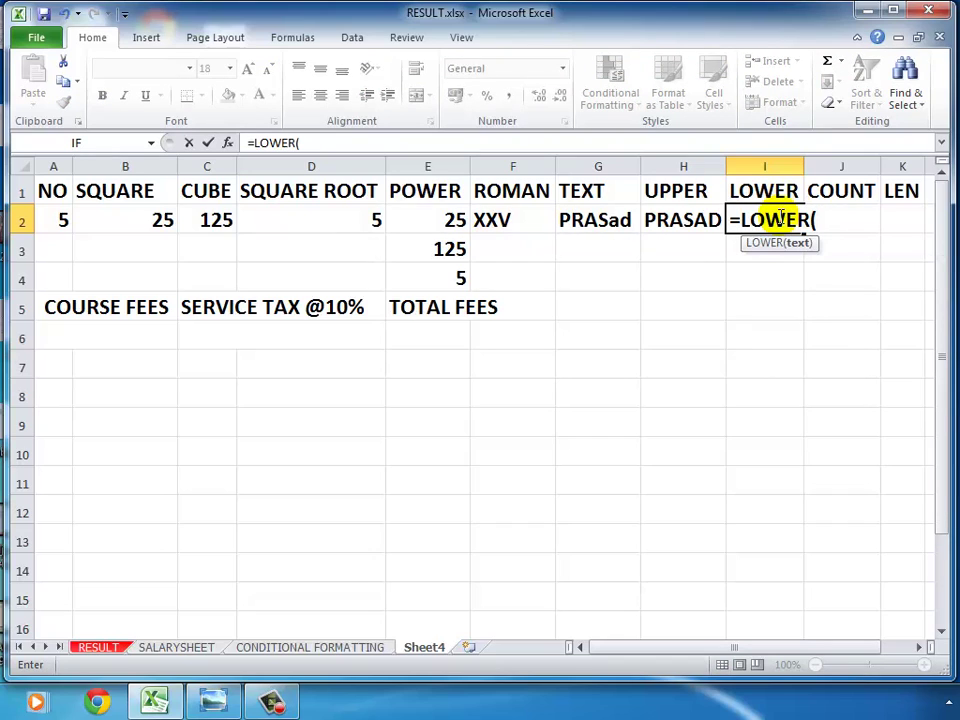
click(594, 224)
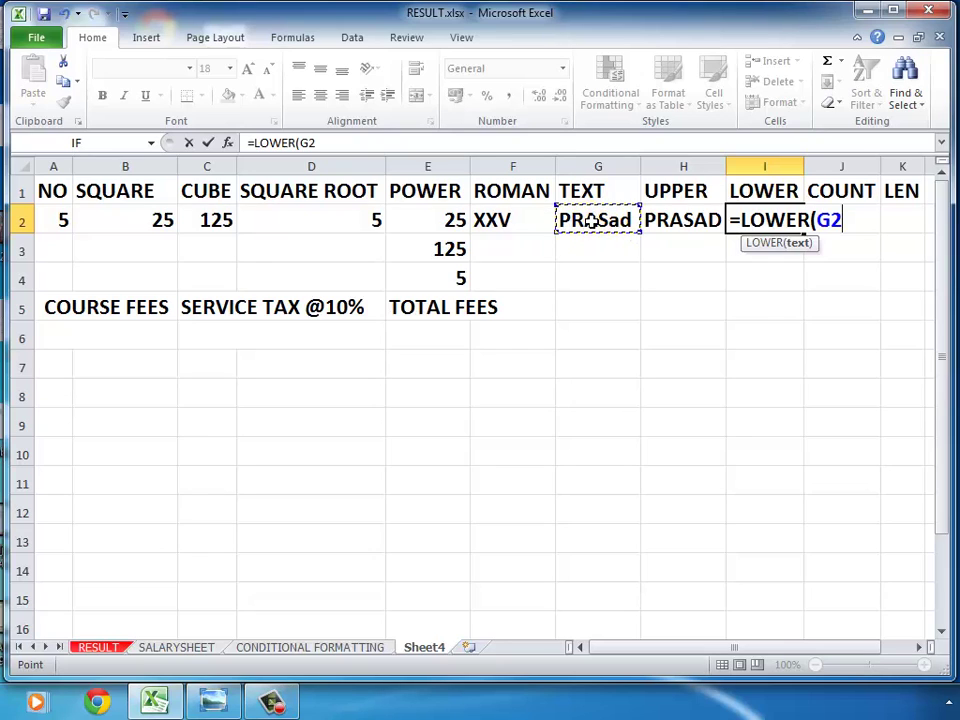
click(592, 222)
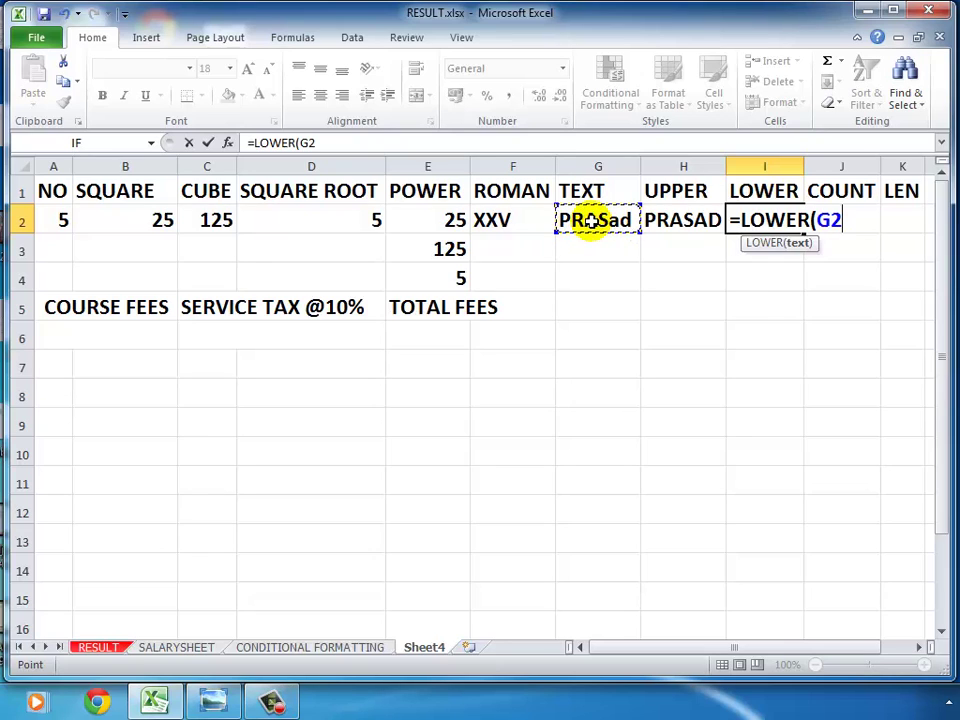
text())
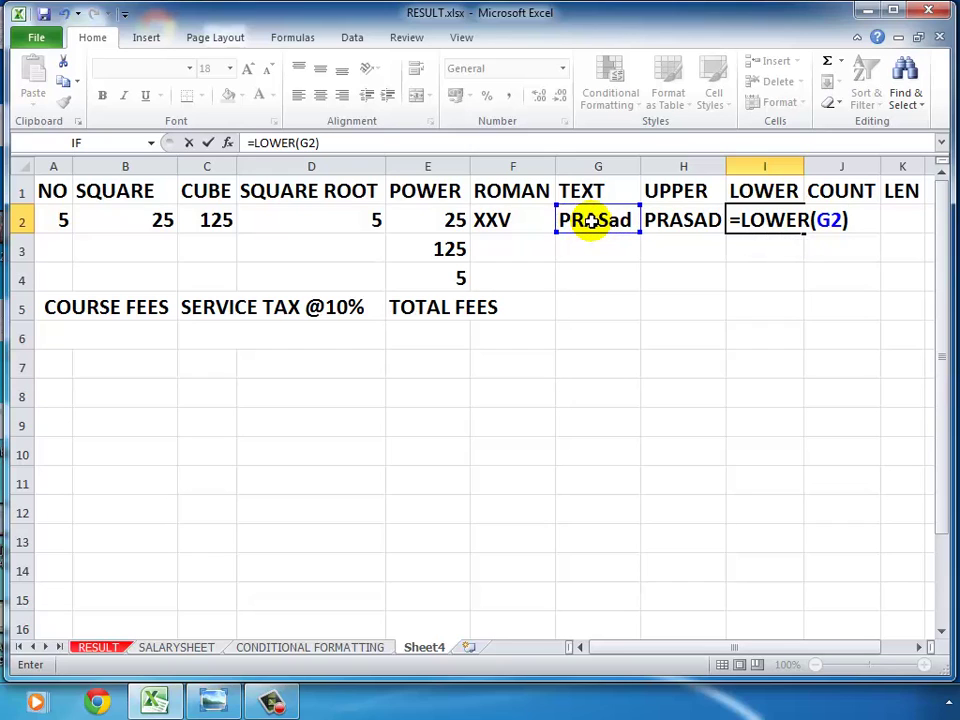
key(Return)
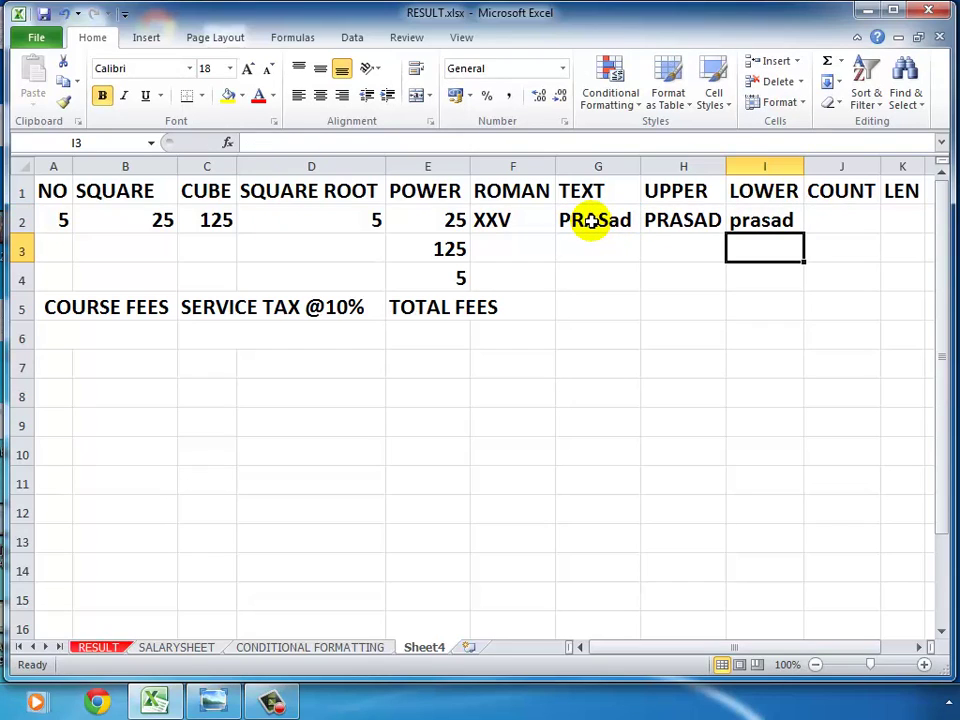
click(829, 229)
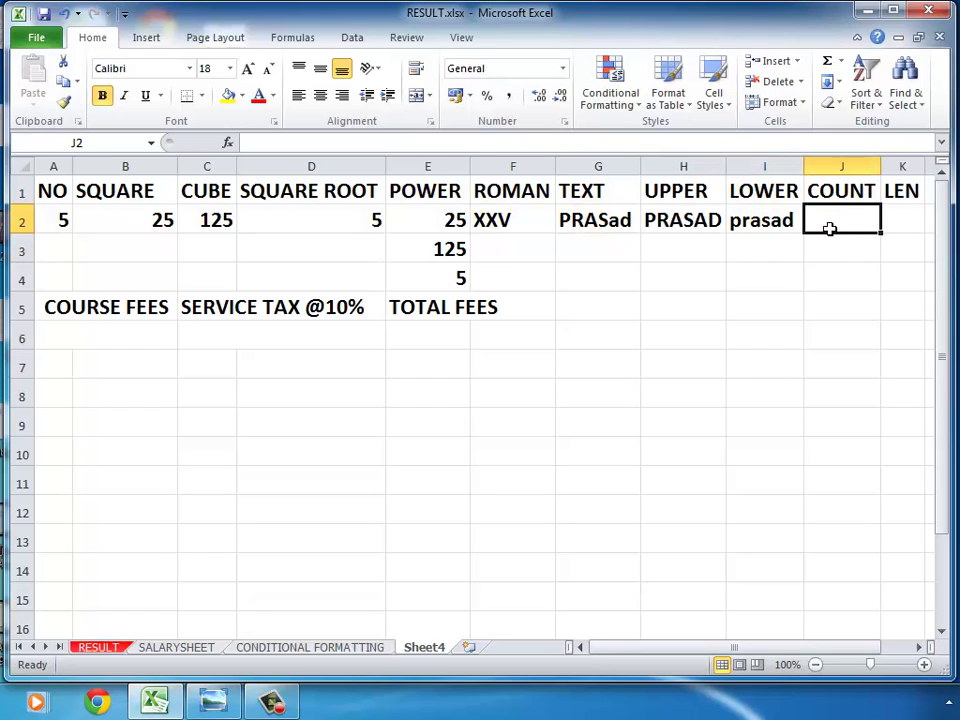
click(829, 229)
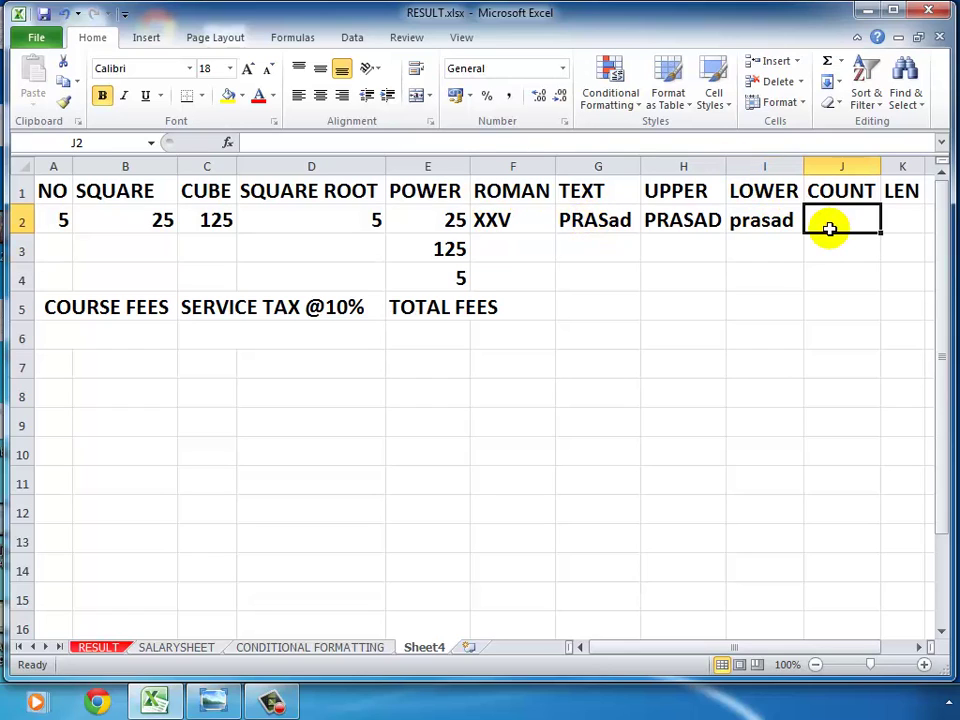
Enter =COUNT(A2:I2) in J2 to count row 2's numeric cells, giving 5
click(70, 220)
drag(70, 220, 740, 220)
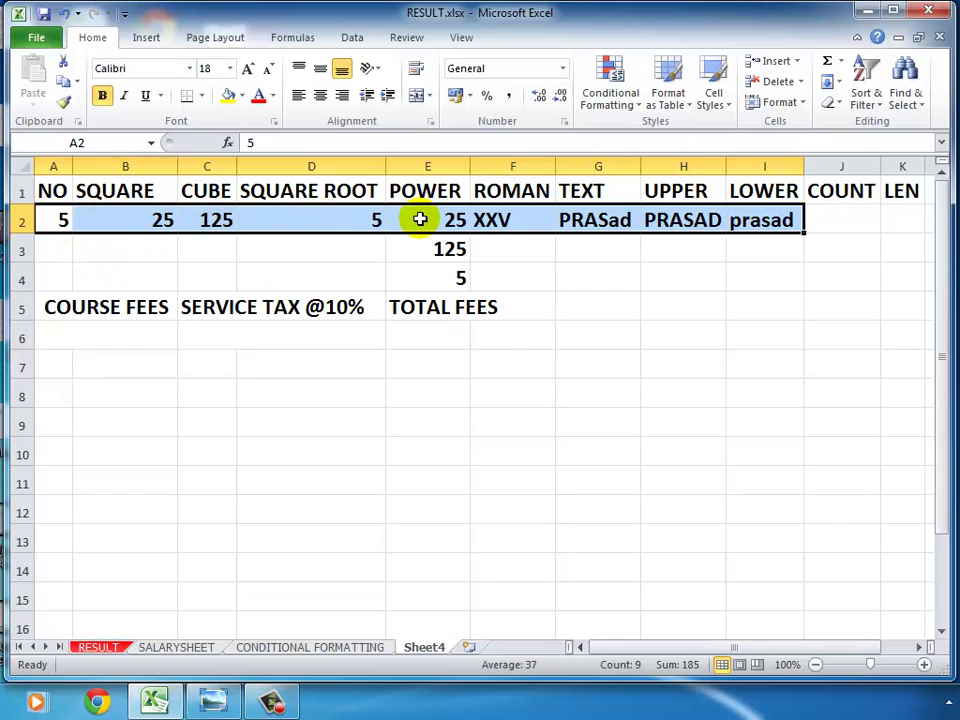
click(829, 222)
click(829, 222)
text(=)
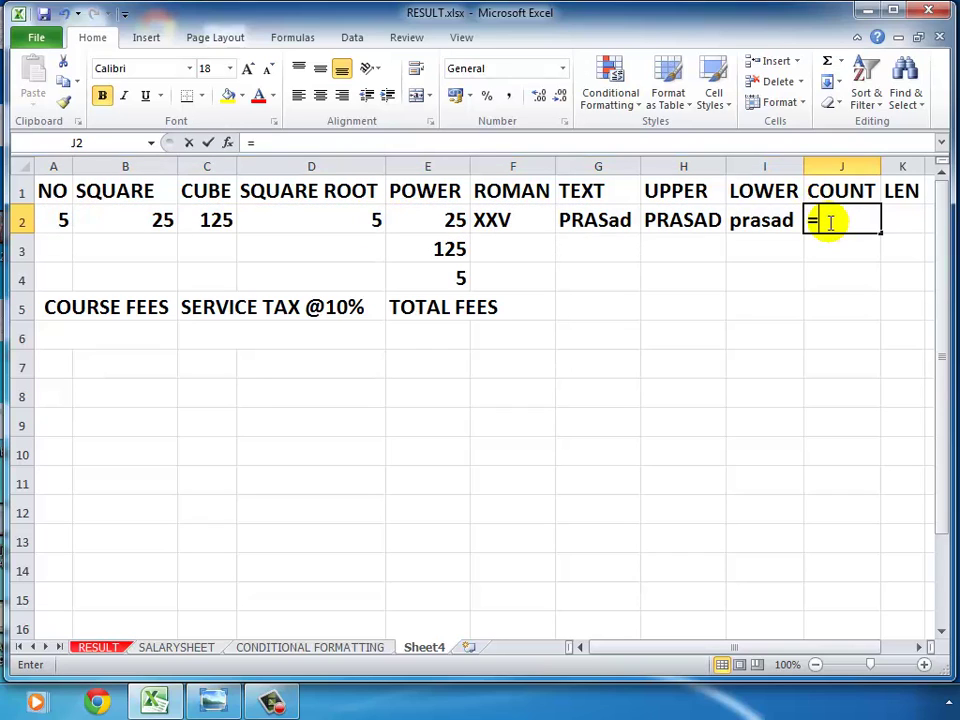
text(C)
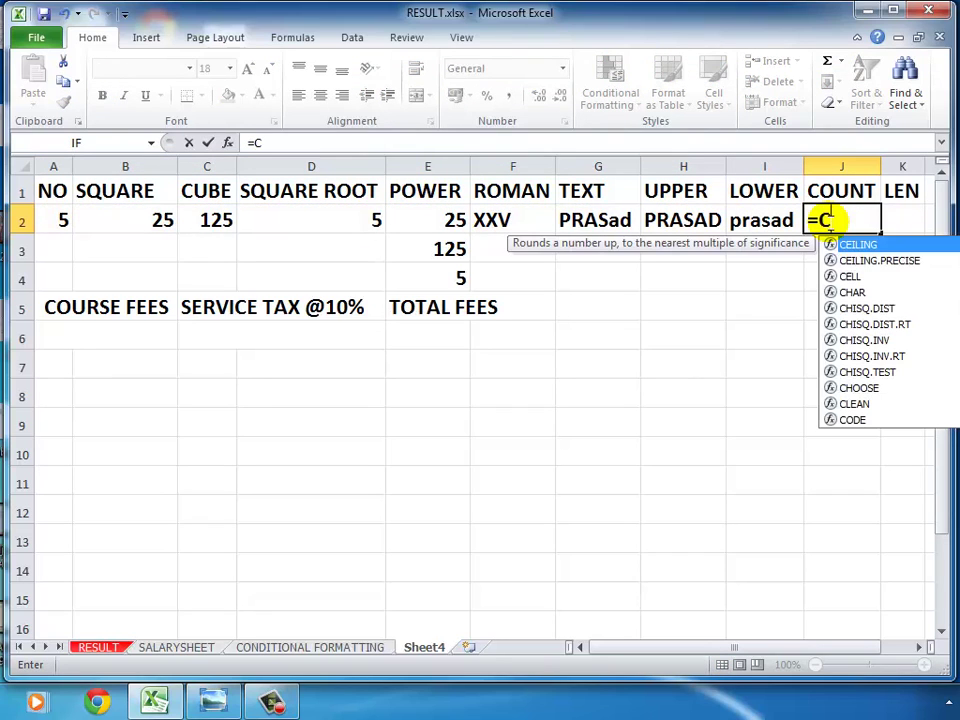
text(OUN)
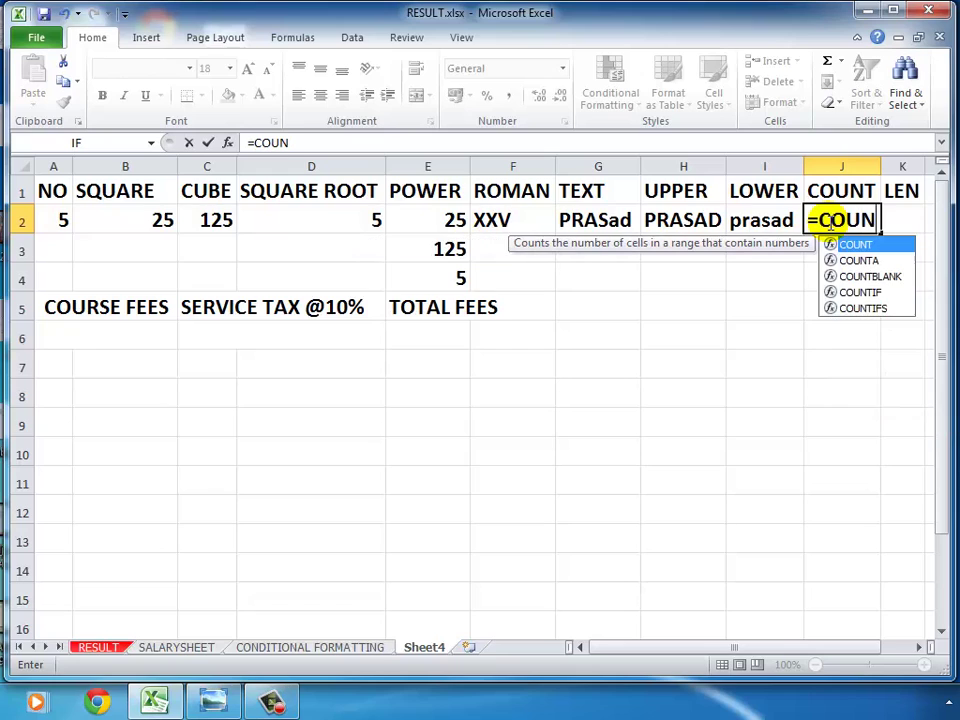
text(T)
text(()
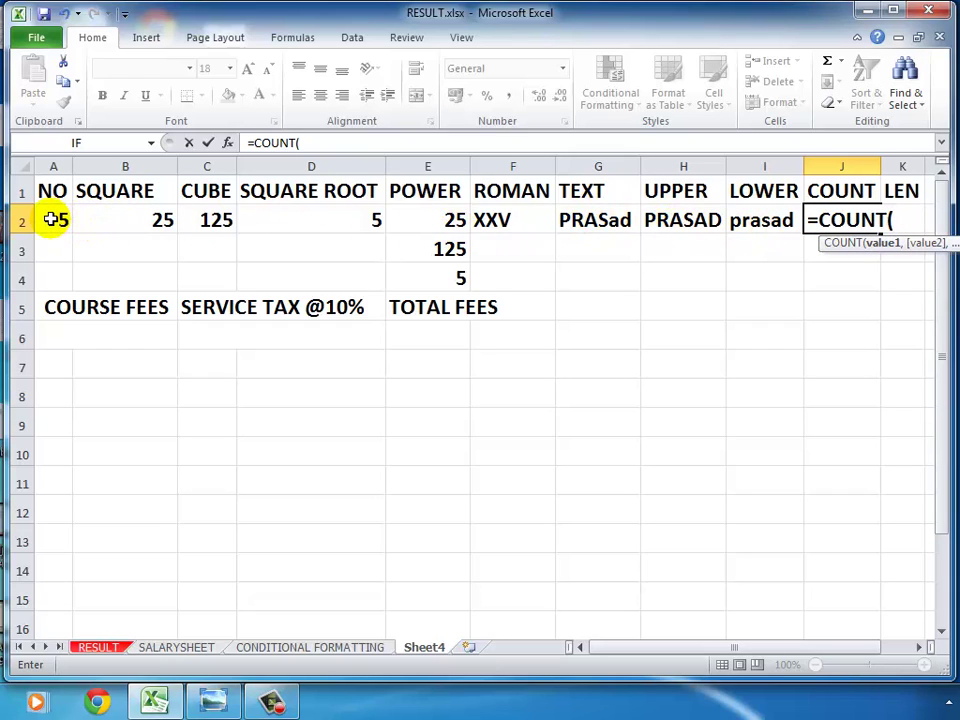
drag(48, 218, 748, 220)
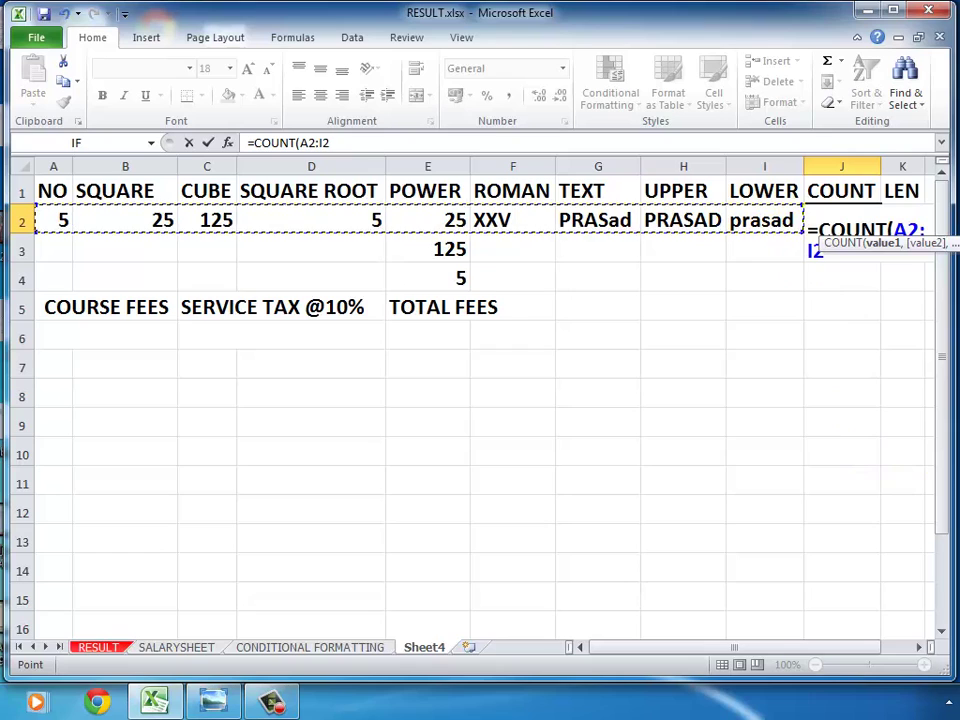
text())
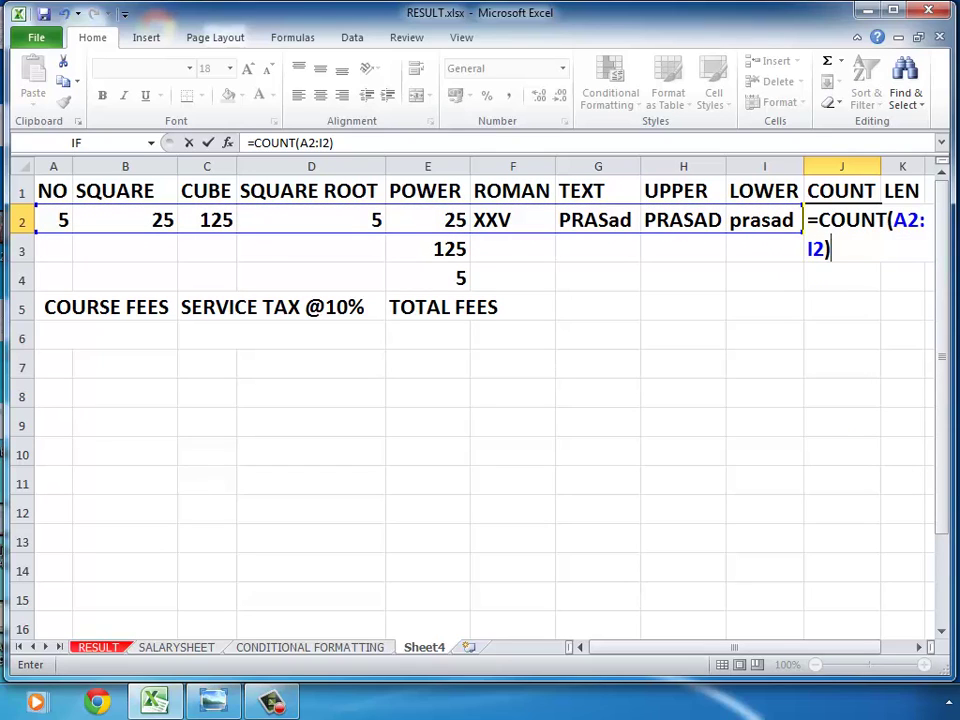
key(Return)
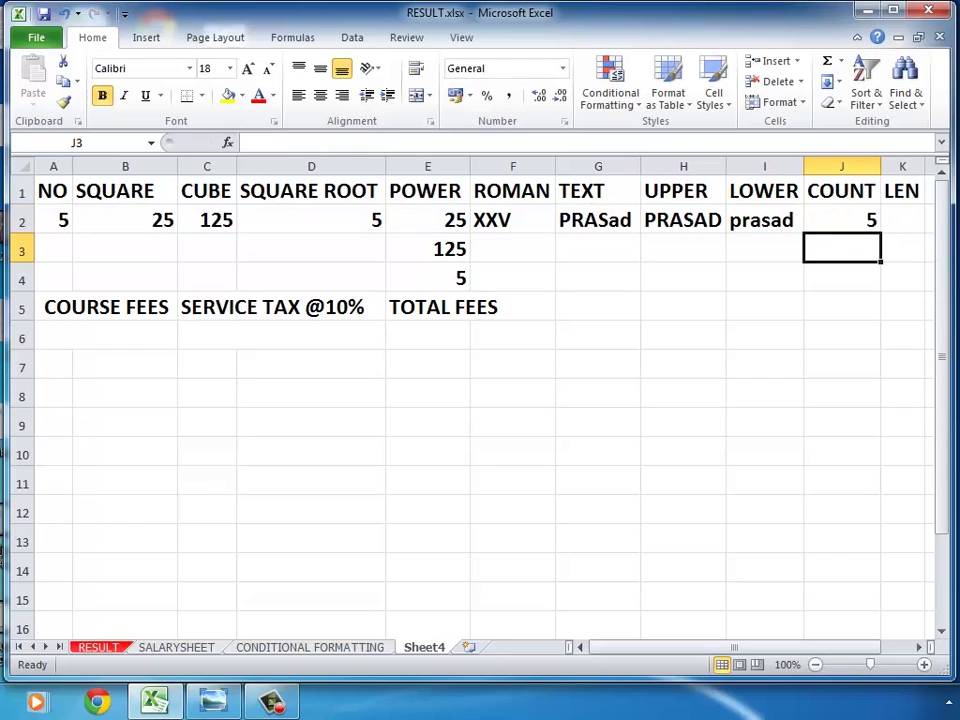
click(52, 220)
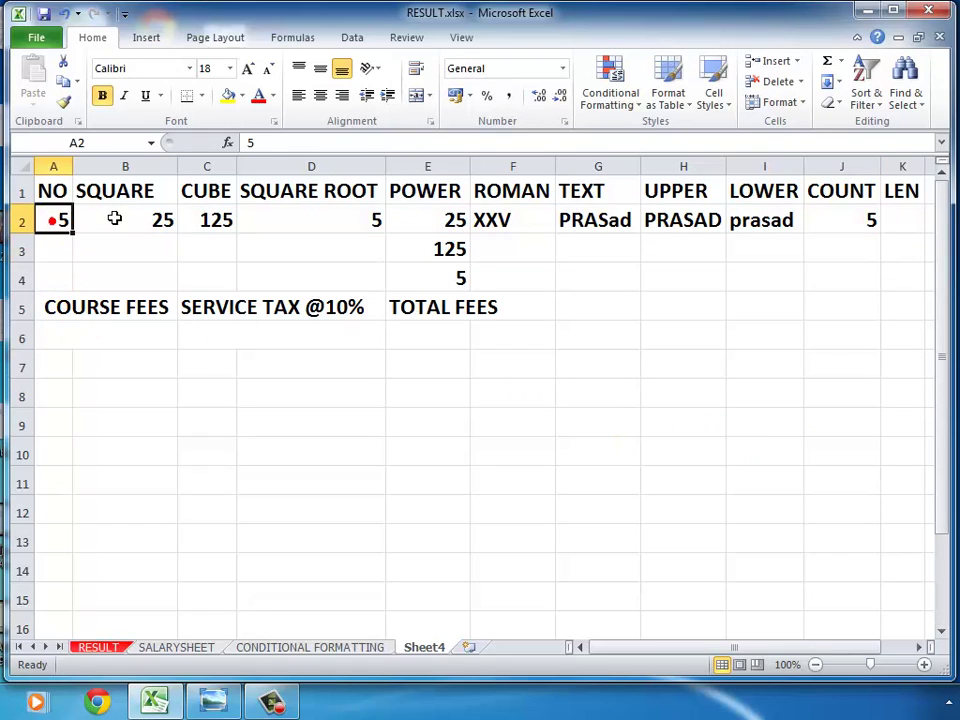
click(114, 218)
click(205, 218)
click(328, 218)
click(435, 218)
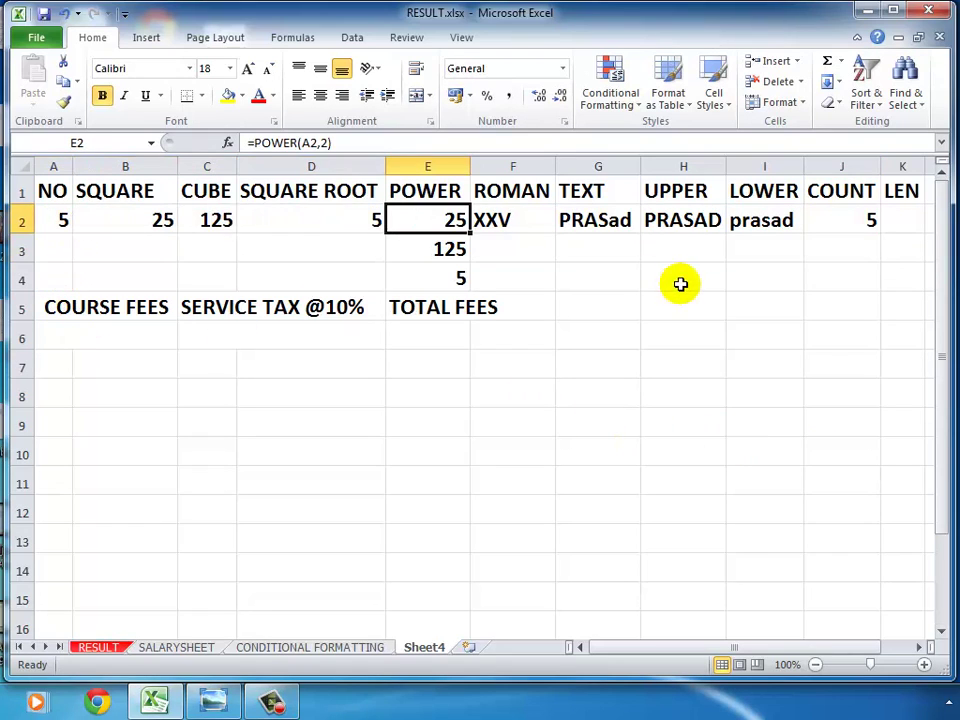
click(903, 219)
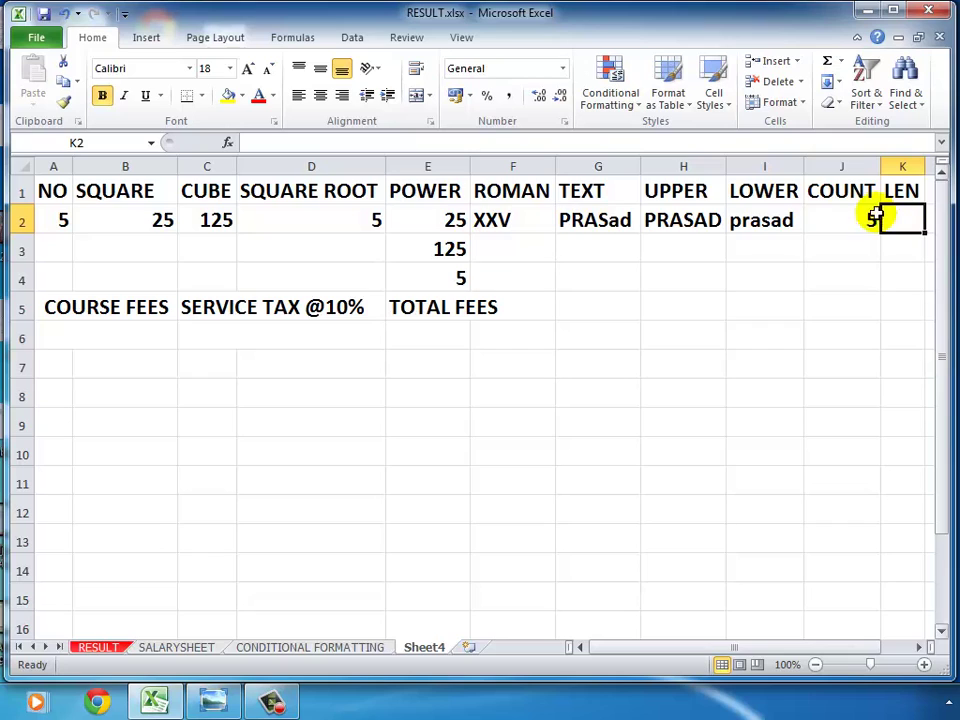
click(580, 222)
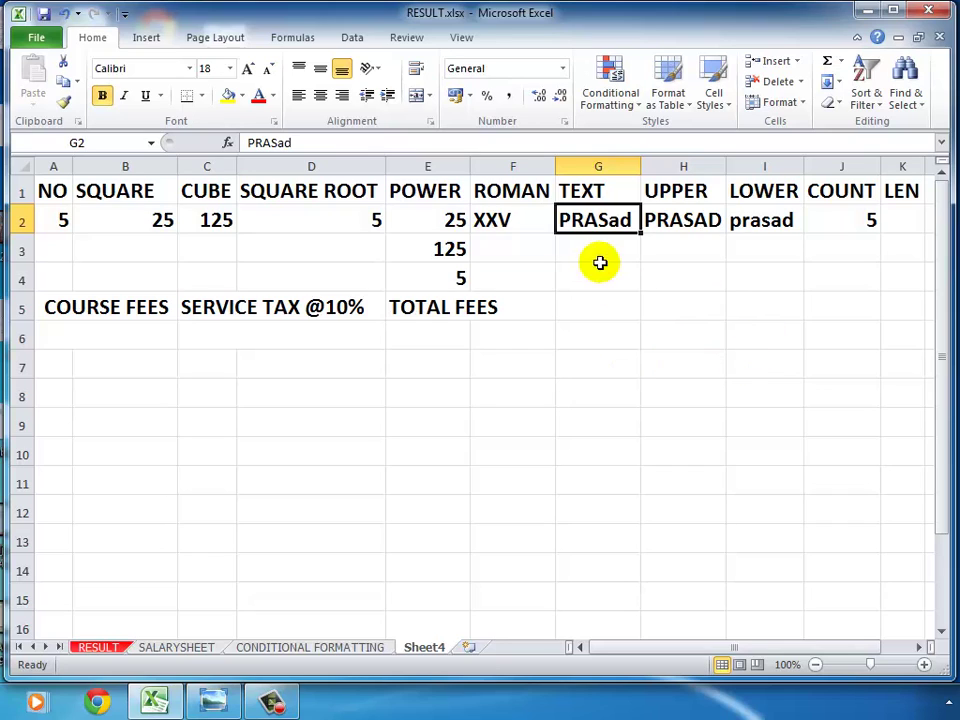
double_click(633, 219)
click(633, 218)
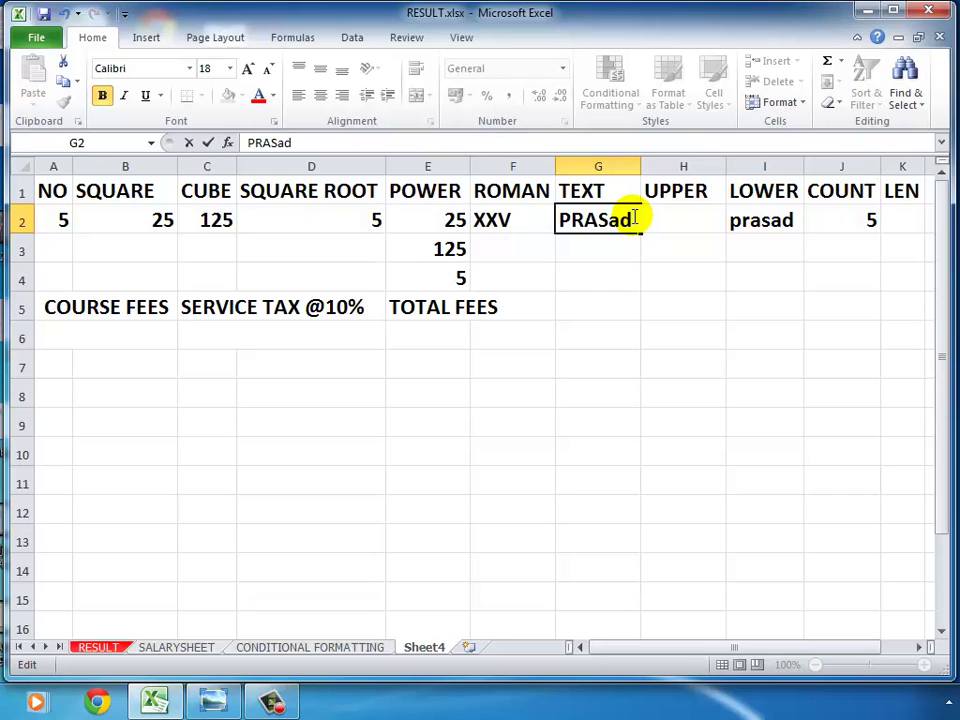
click(636, 305)
click(608, 217)
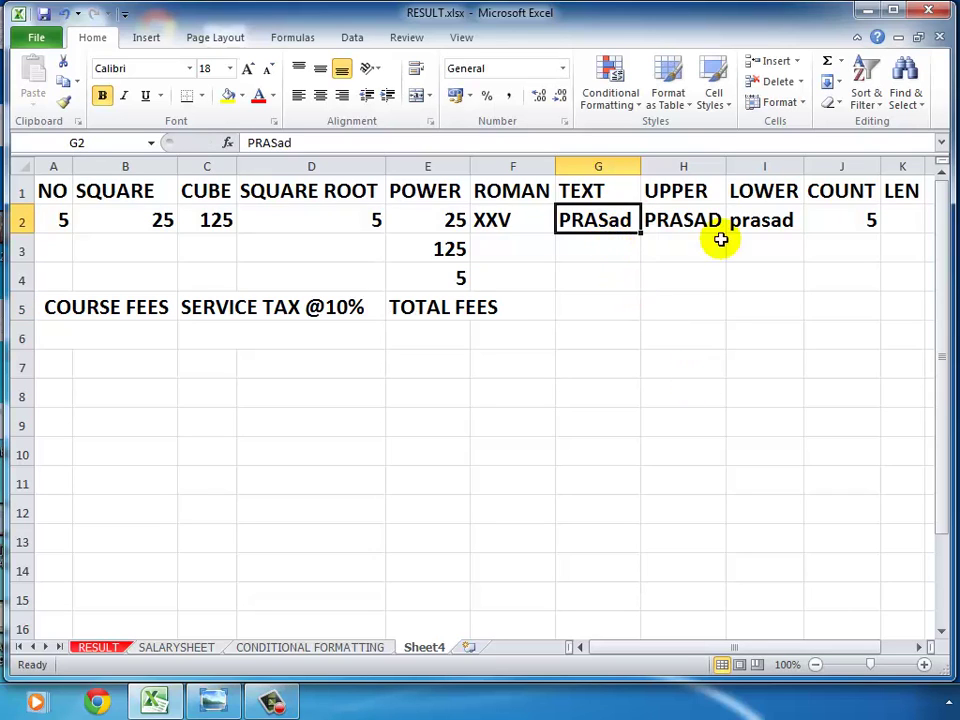
click(892, 221)
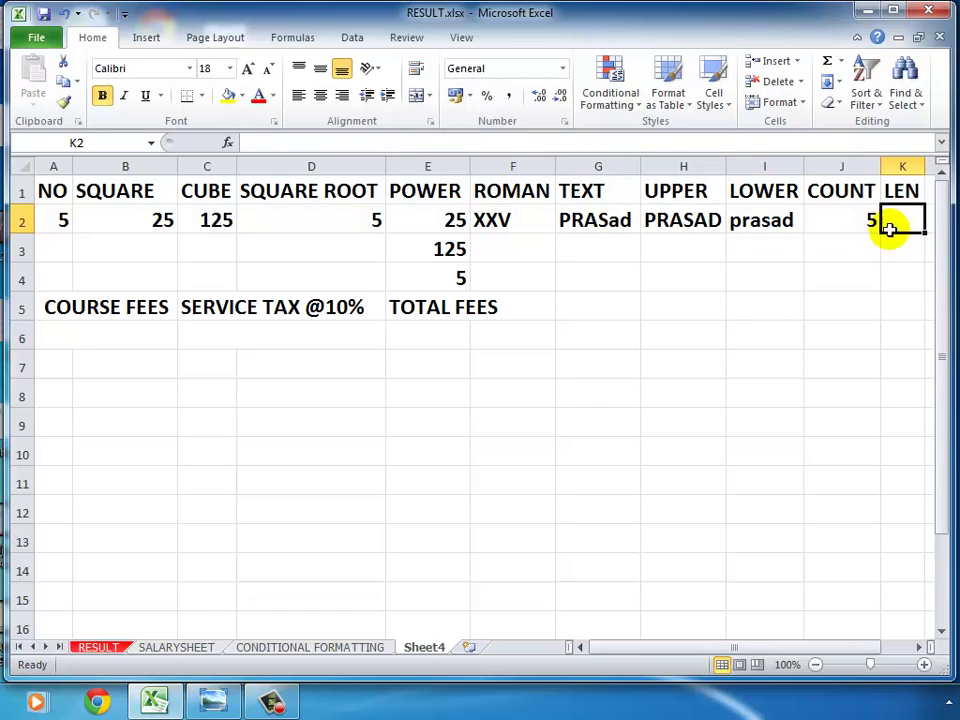
key(Left)
key(Left)
key(Left)
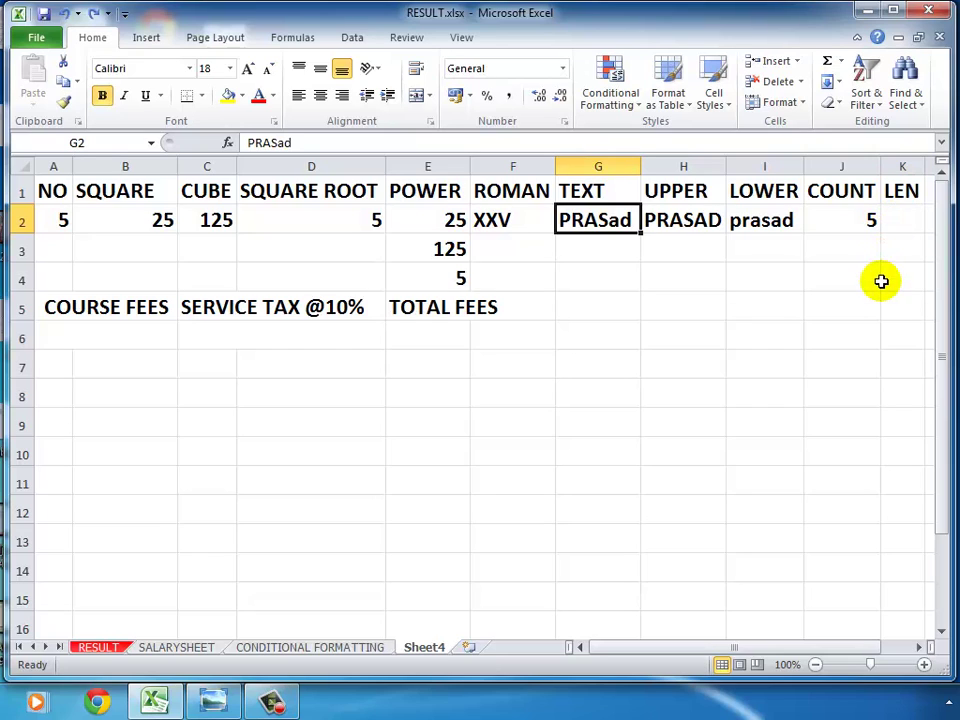
double_click(618, 218)
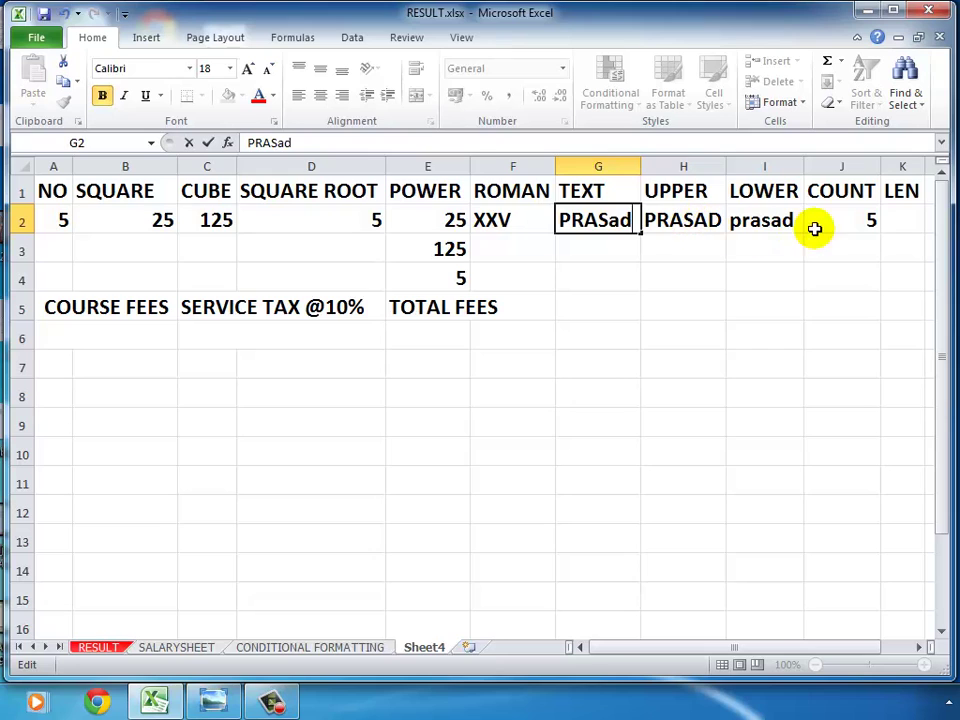
Enter =LEN(G2) in K2 to count the characters of the sample name
click(896, 222)
text(=)
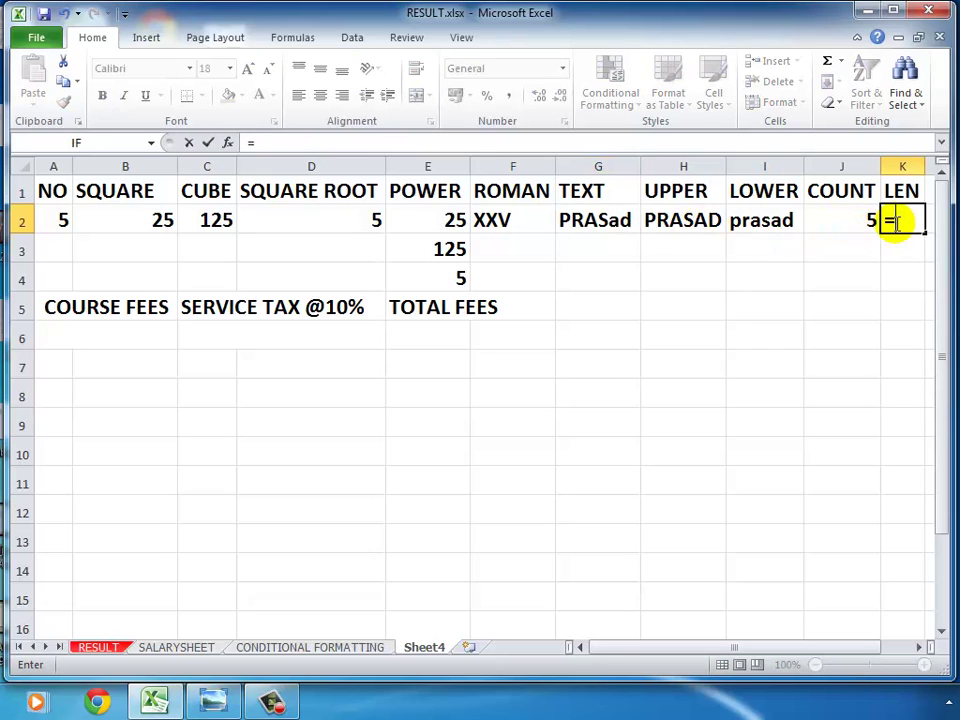
text(LE)
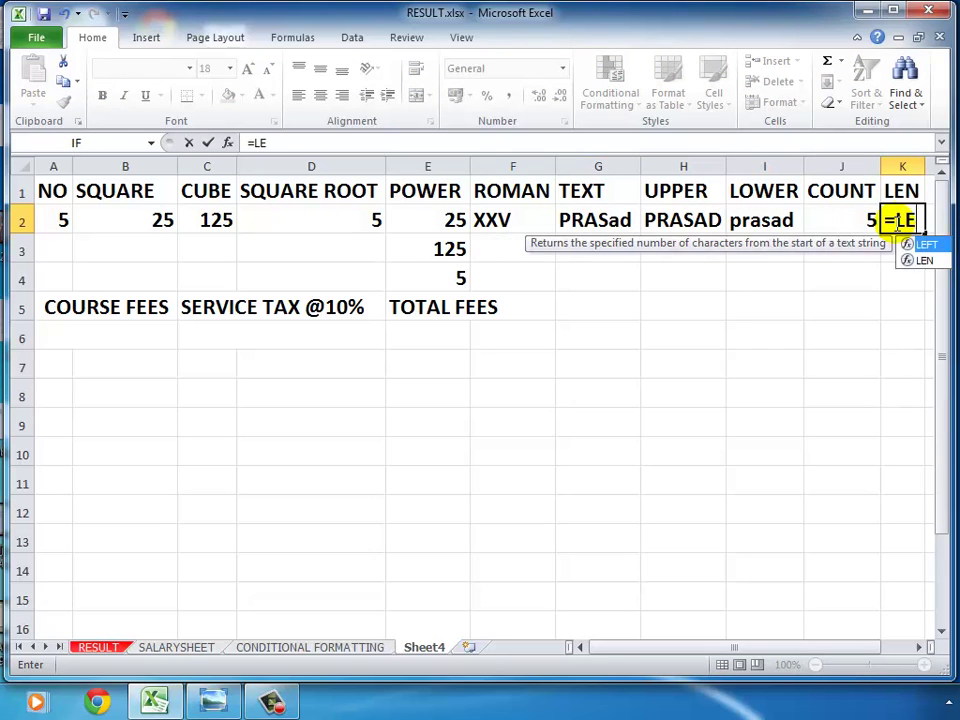
text(N()
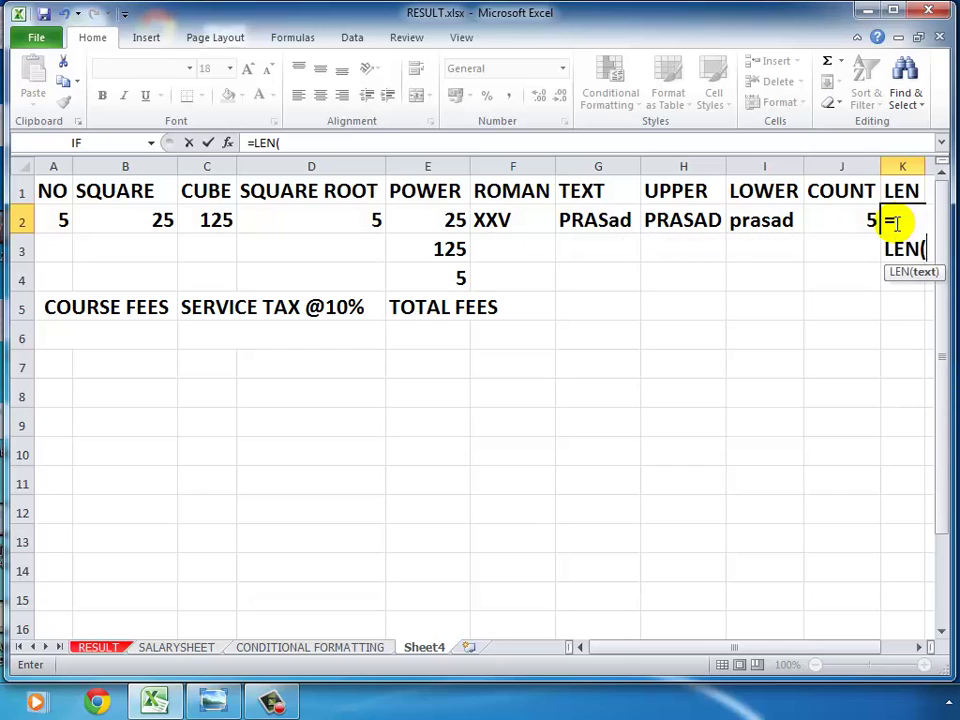
click(597, 220)
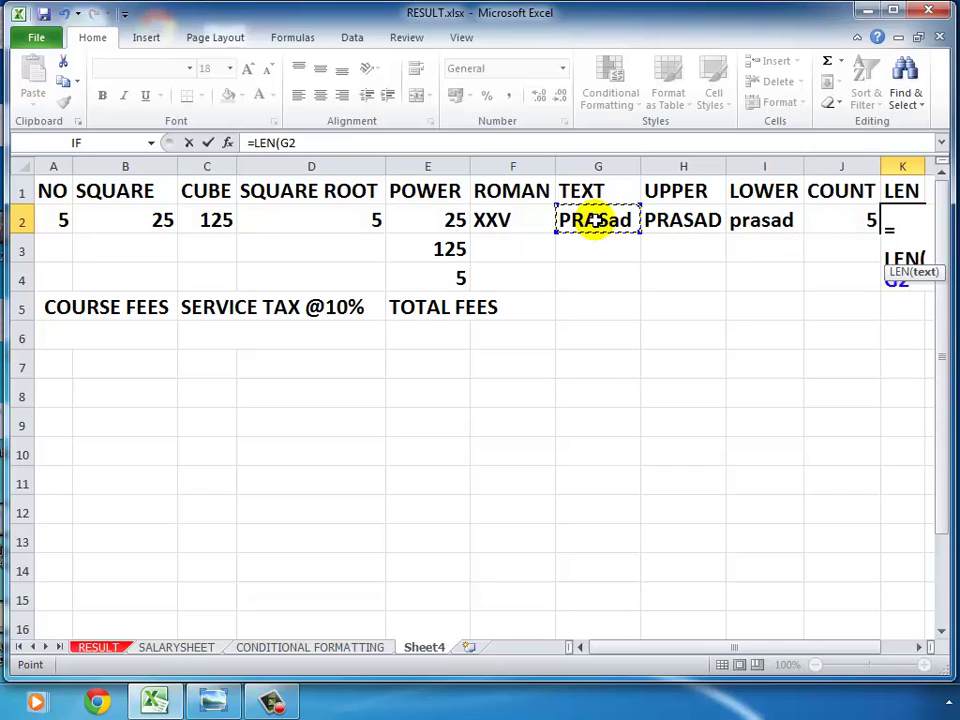
key(Return)
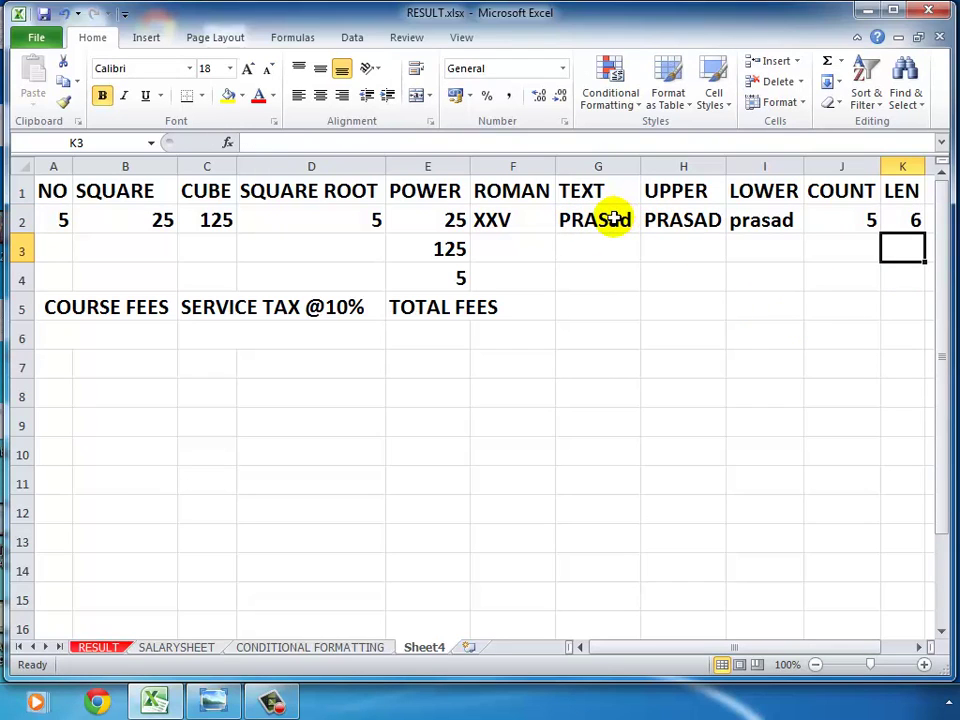
Edit the sample name text in G2 and check the LEN result in K2
click(618, 220)
double_click(621, 220)
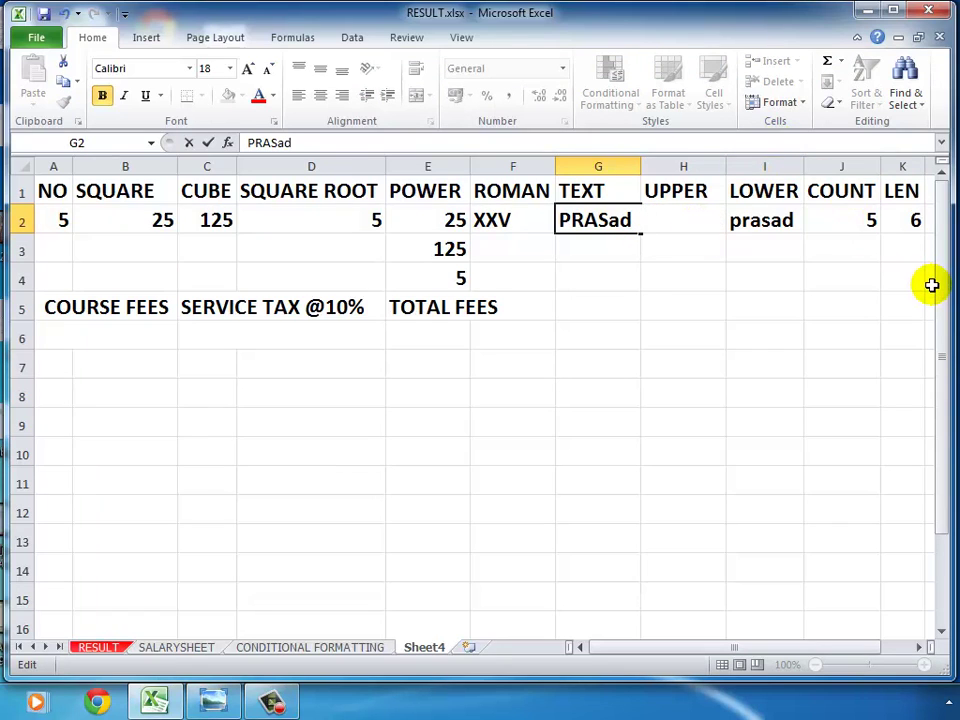
key(Return)
click(910, 219)
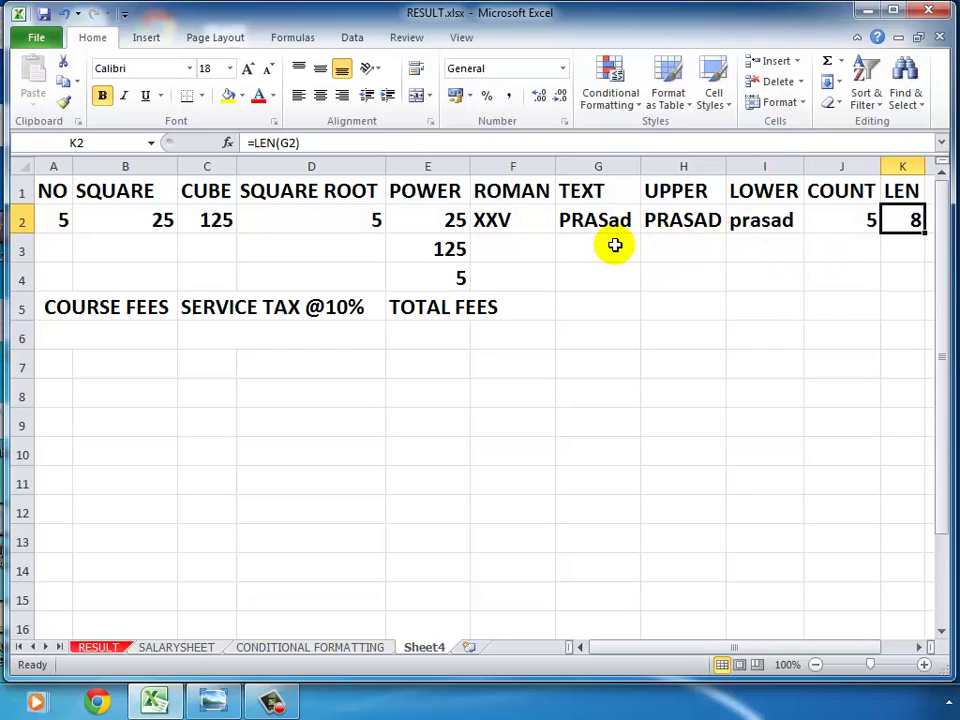
click(568, 218)
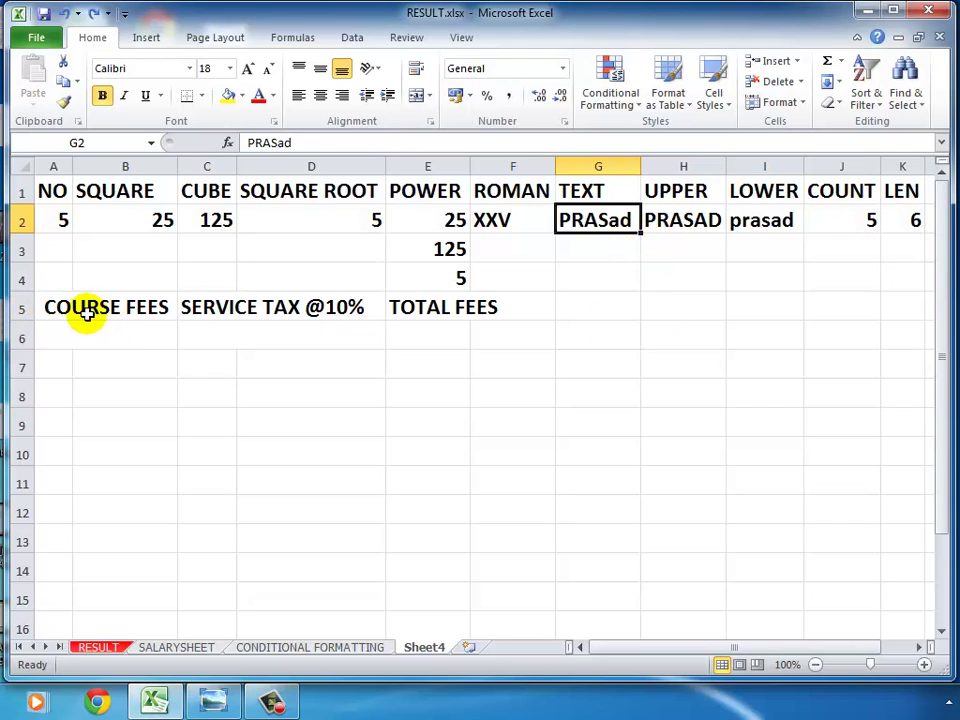
Enter 100, 10 and 110 as the row 6 course fee, tax and total
click(63, 334)
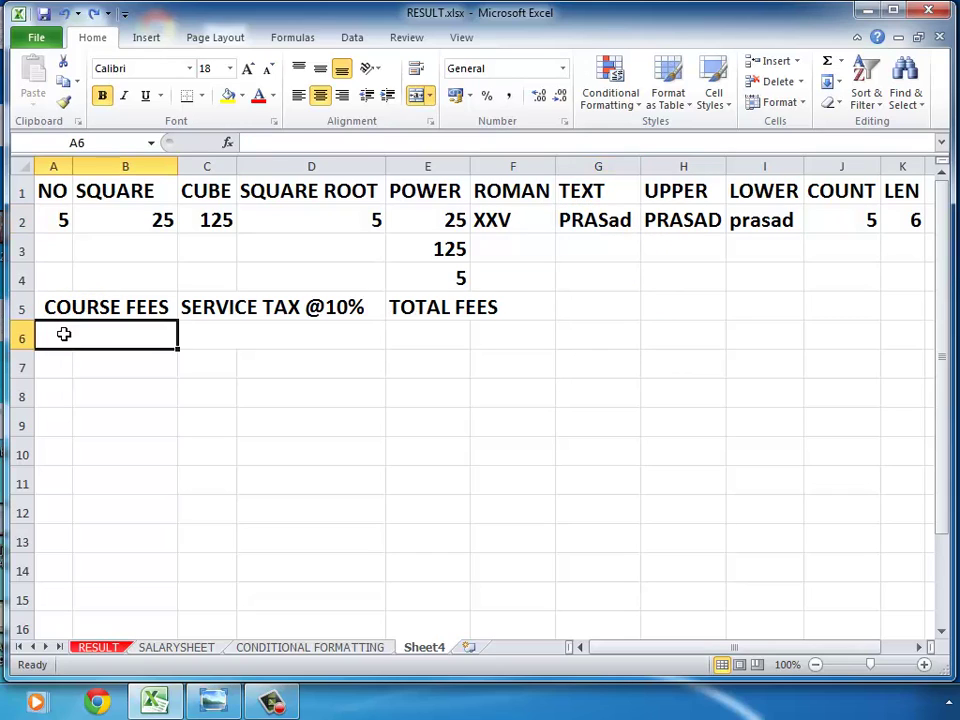
click(63, 334)
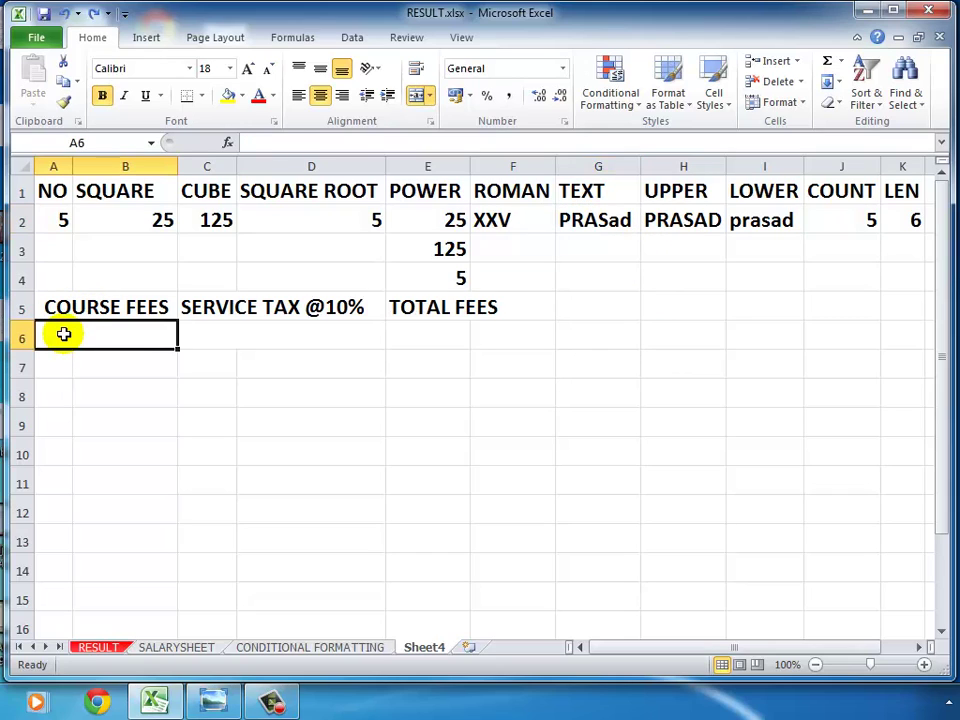
click(272, 305)
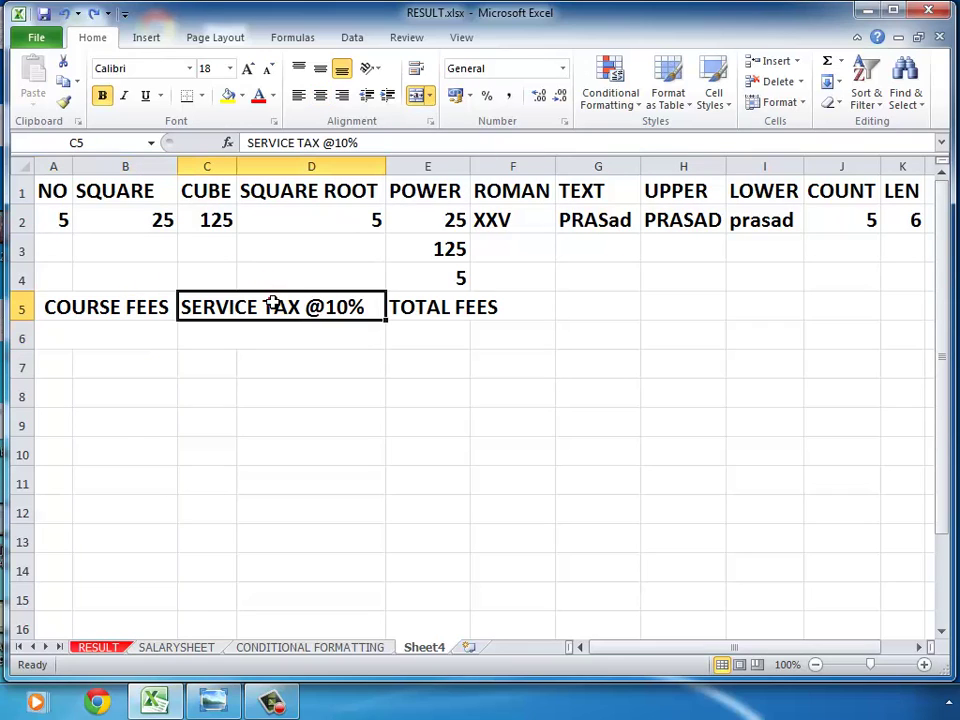
click(440, 332)
click(440, 332)
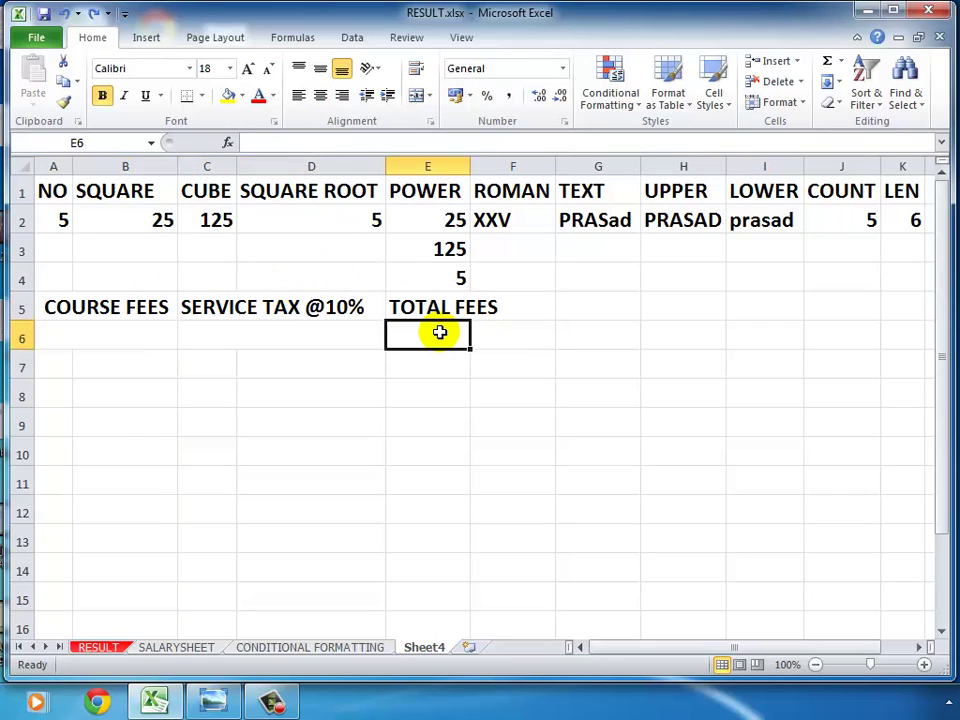
key(Home)
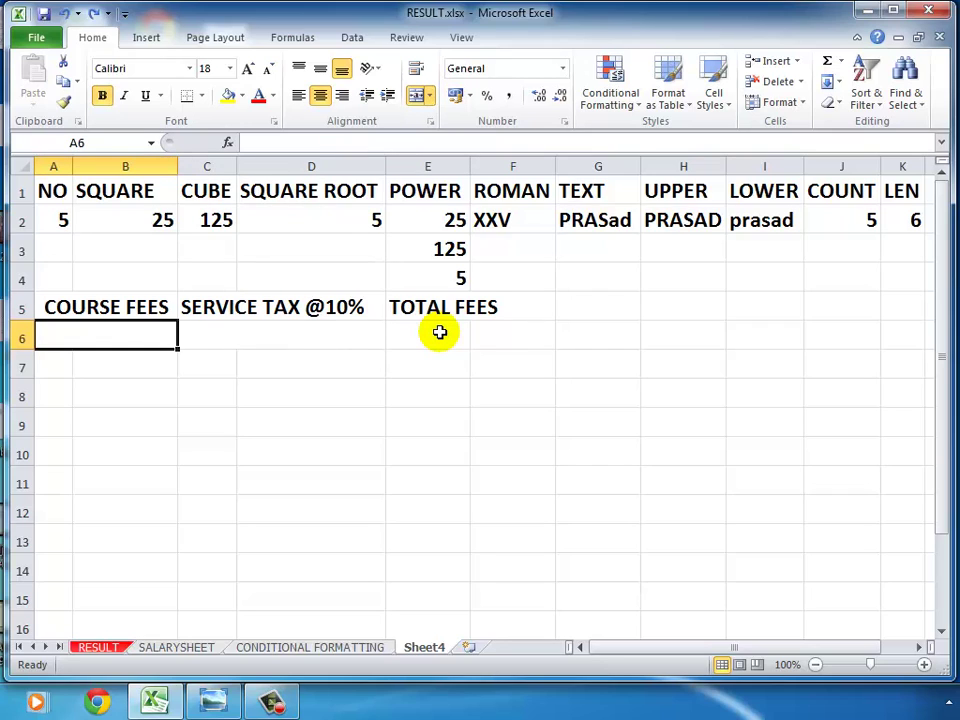
text(10)
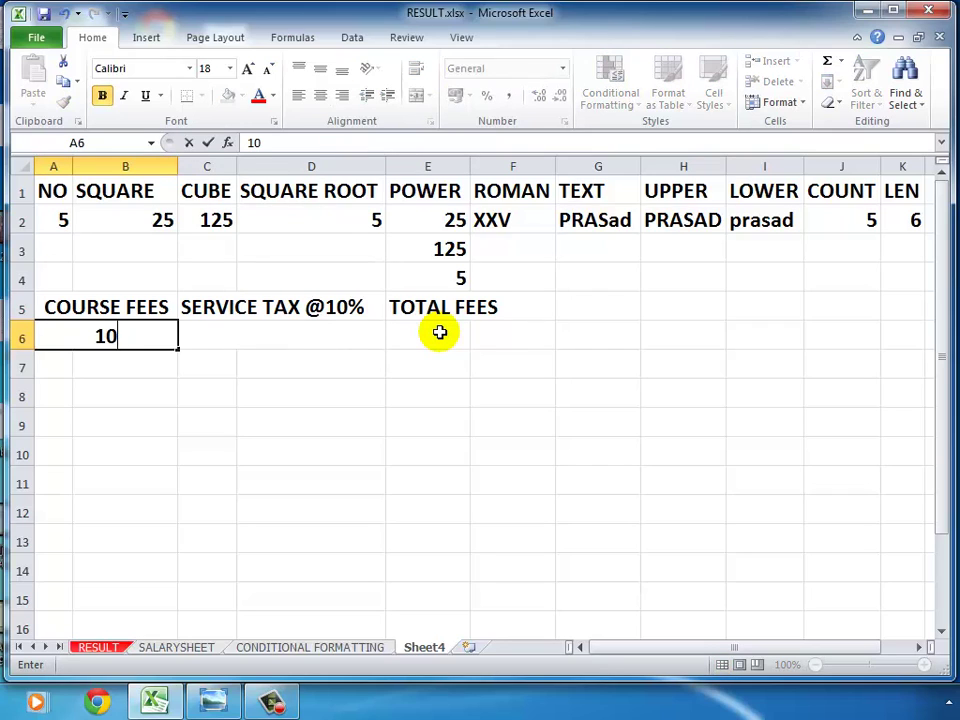
text(0)
key(Tab)
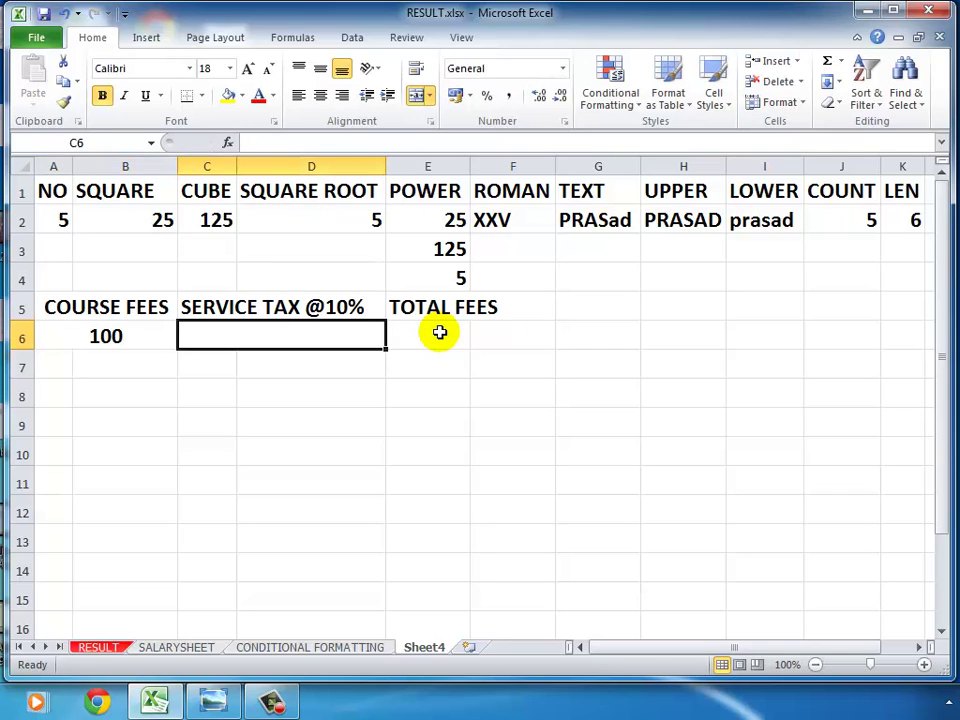
text(10)
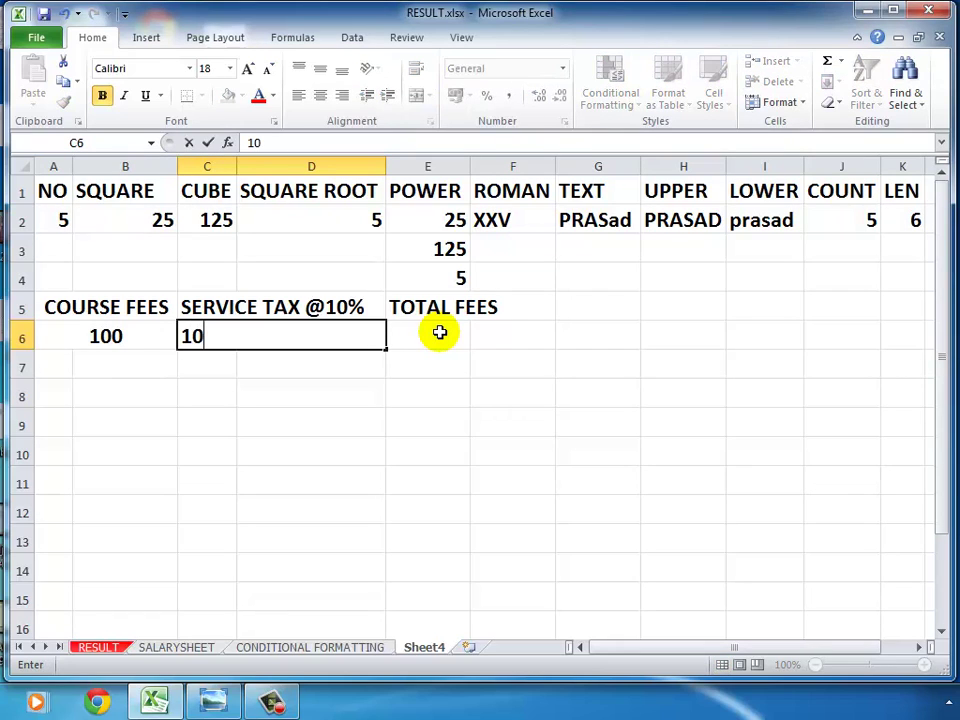
key(Tab)
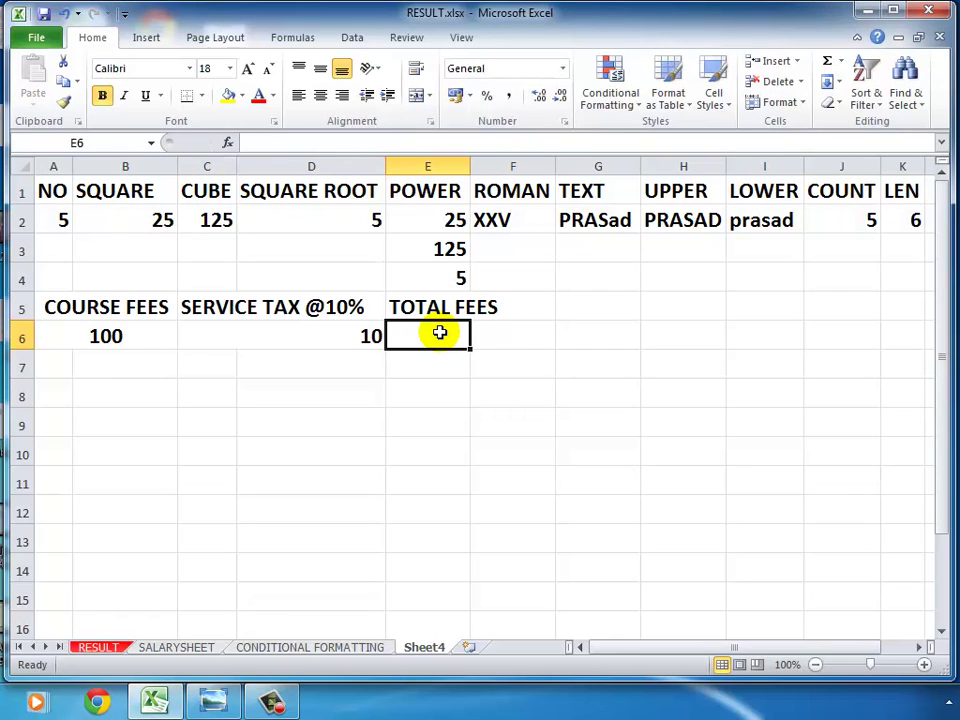
text(110)
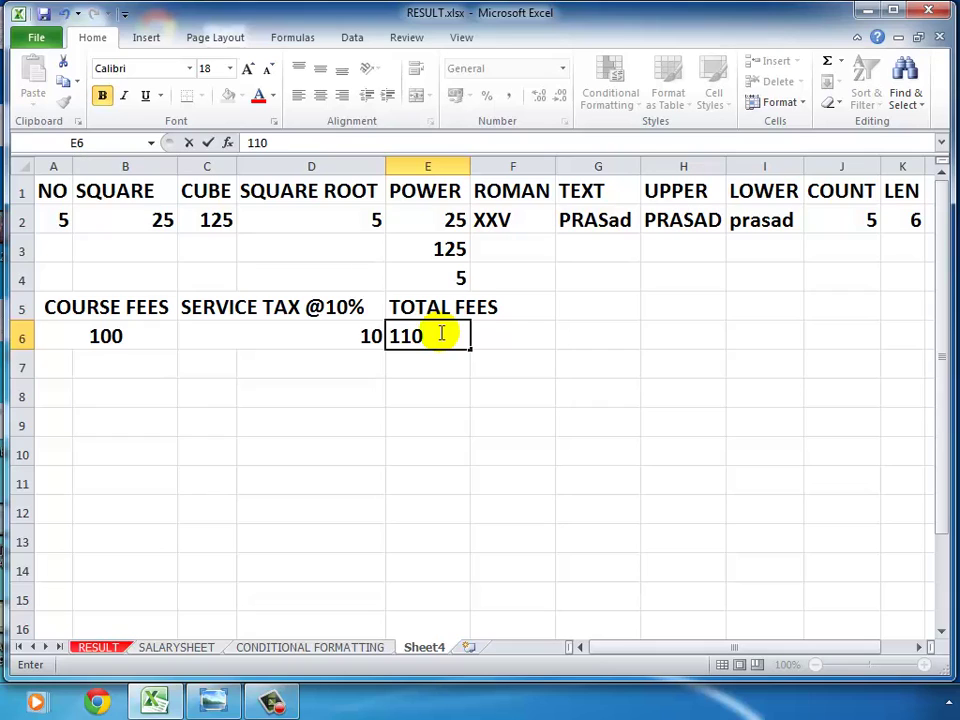
key(Return)
Enter 500, 50 and 550 as the row 7 course fee, tax and total
key(Left)
key(Left)
key(Left)
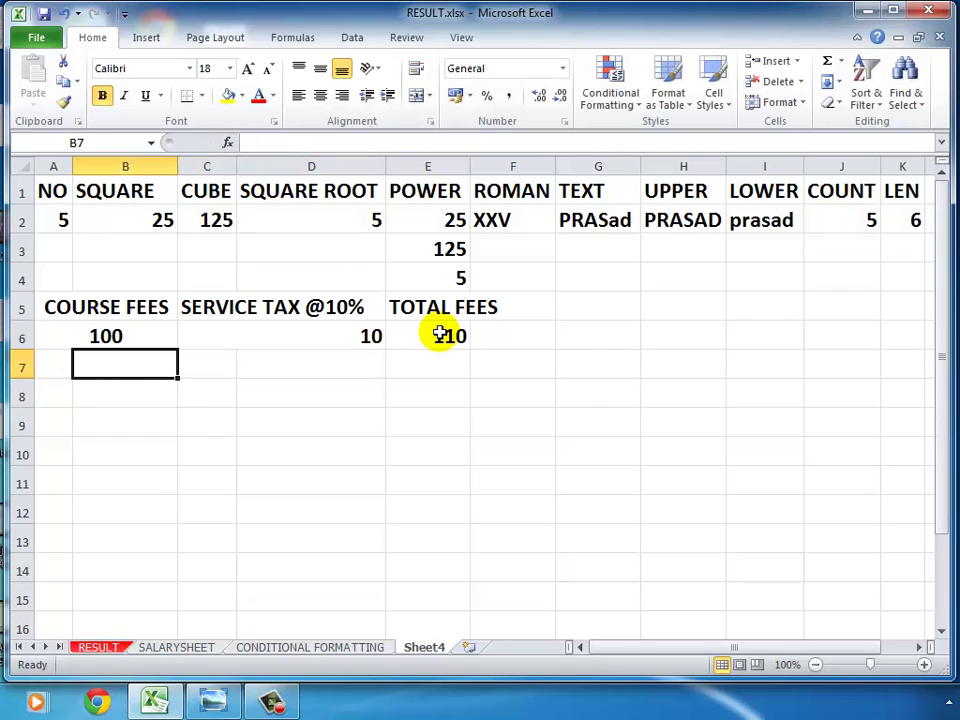
text(5)
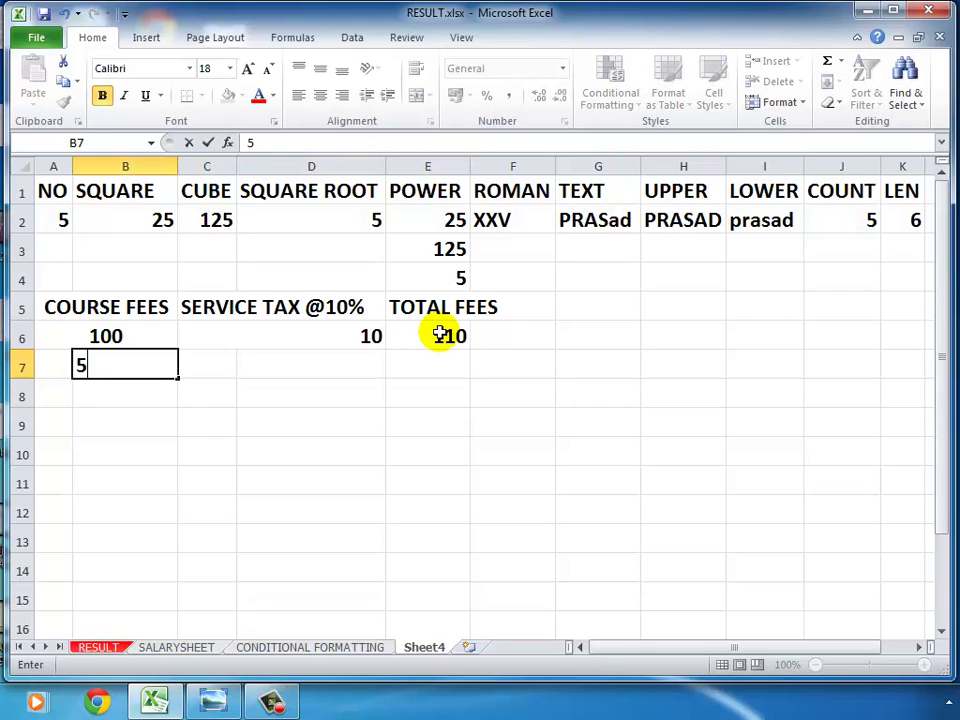
text(00)
key(Right)
key(Right)
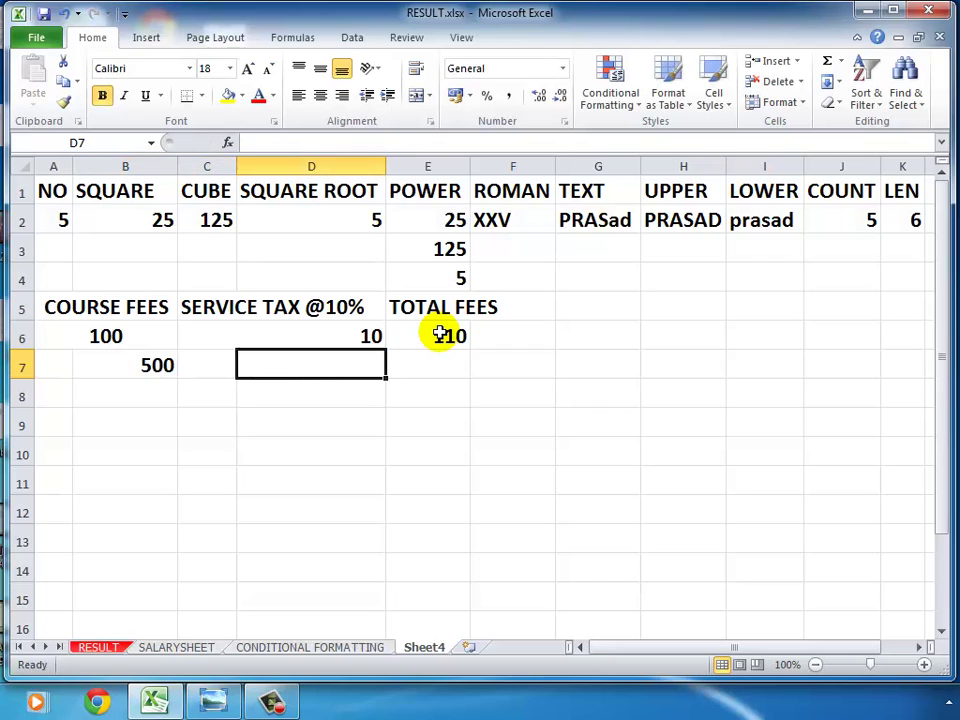
text(50)
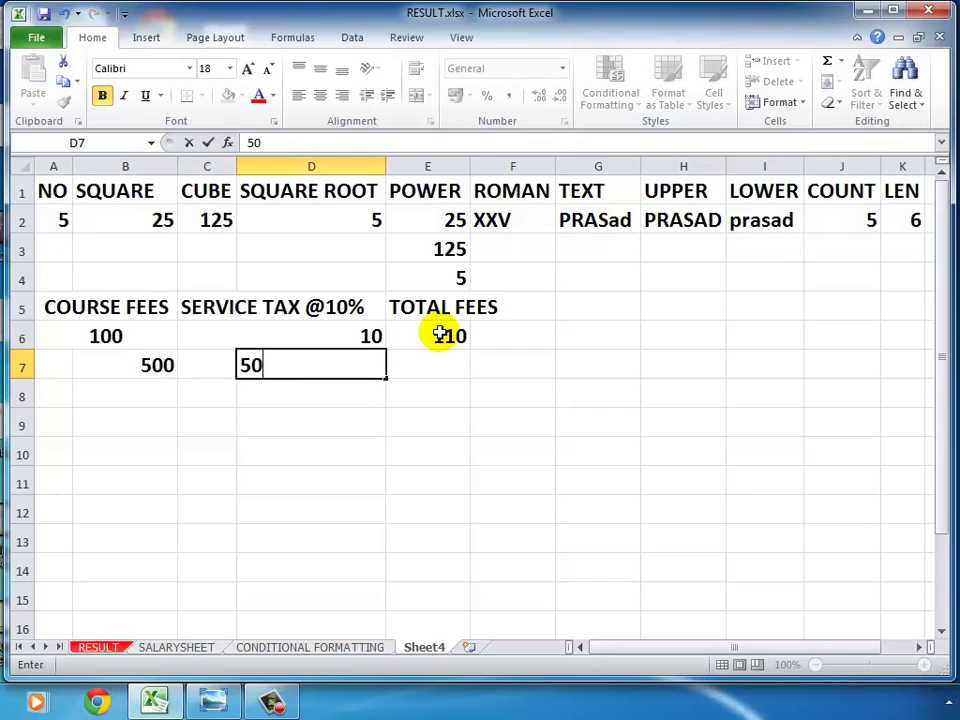
key(Right)
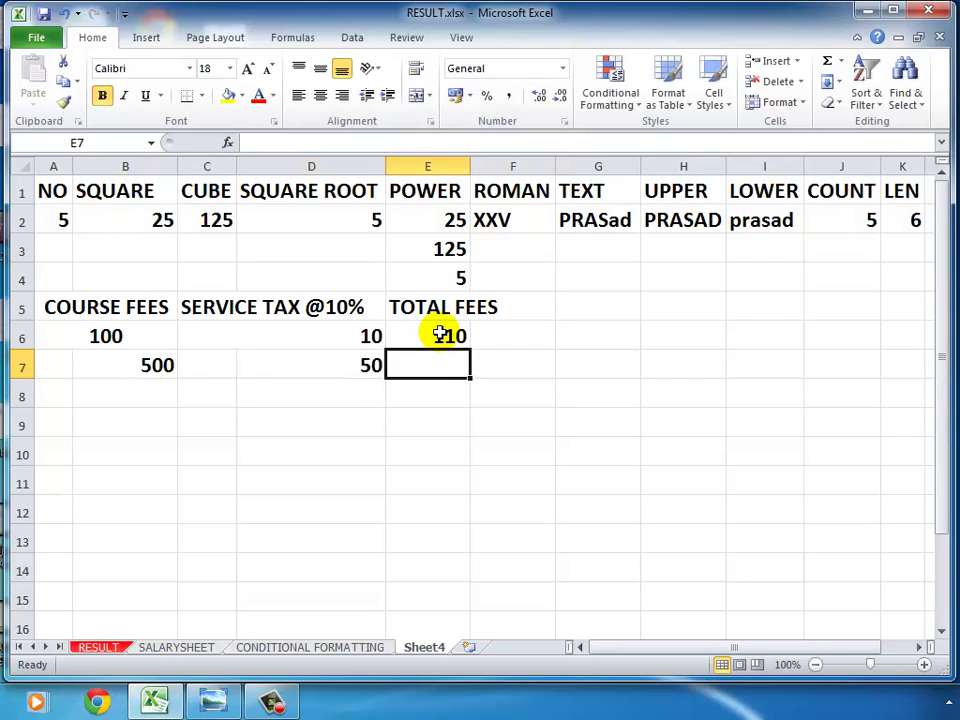
text(550)
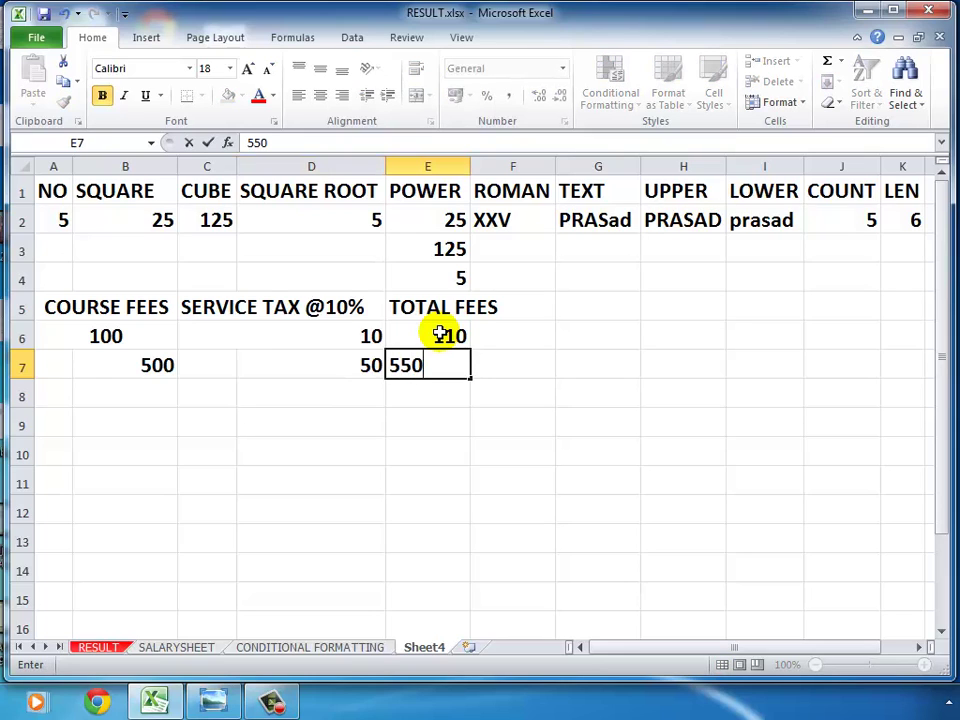
click(442, 432)
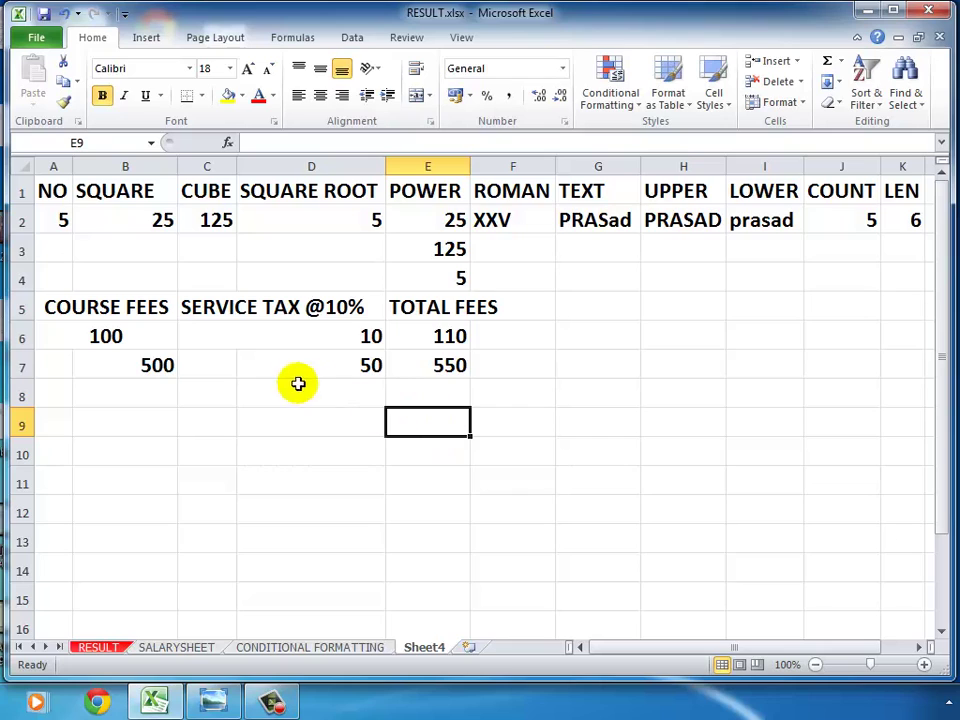
Clear the typed tax and totals, then enter =A6*10% in C6 for a 10 service tax
drag(306, 330, 416, 377)
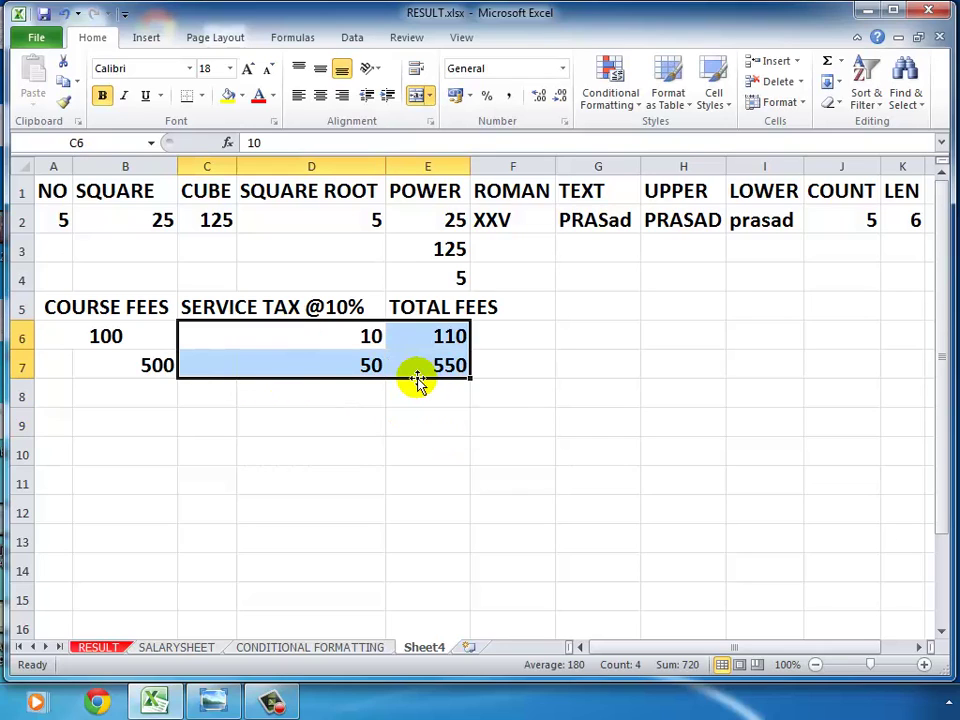
key(Delete)
click(344, 334)
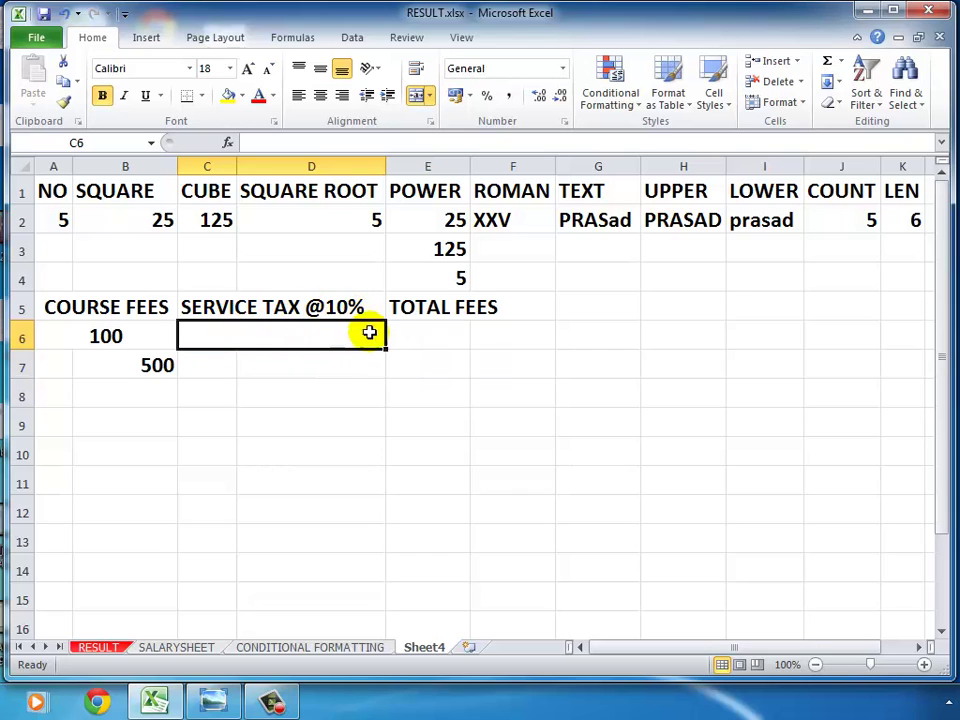
text(=)
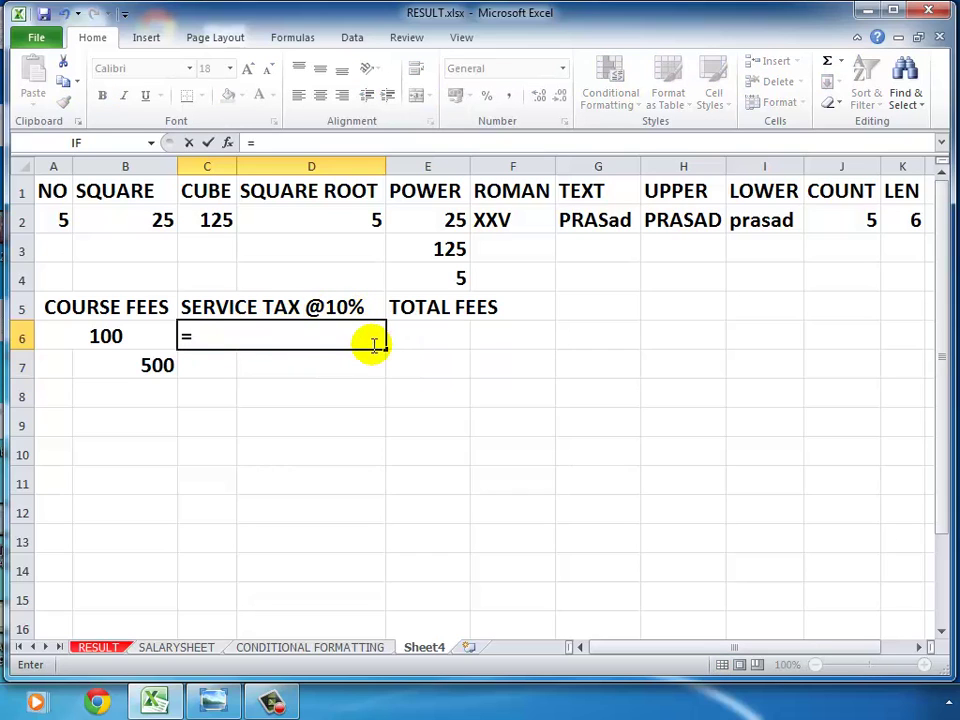
click(95, 337)
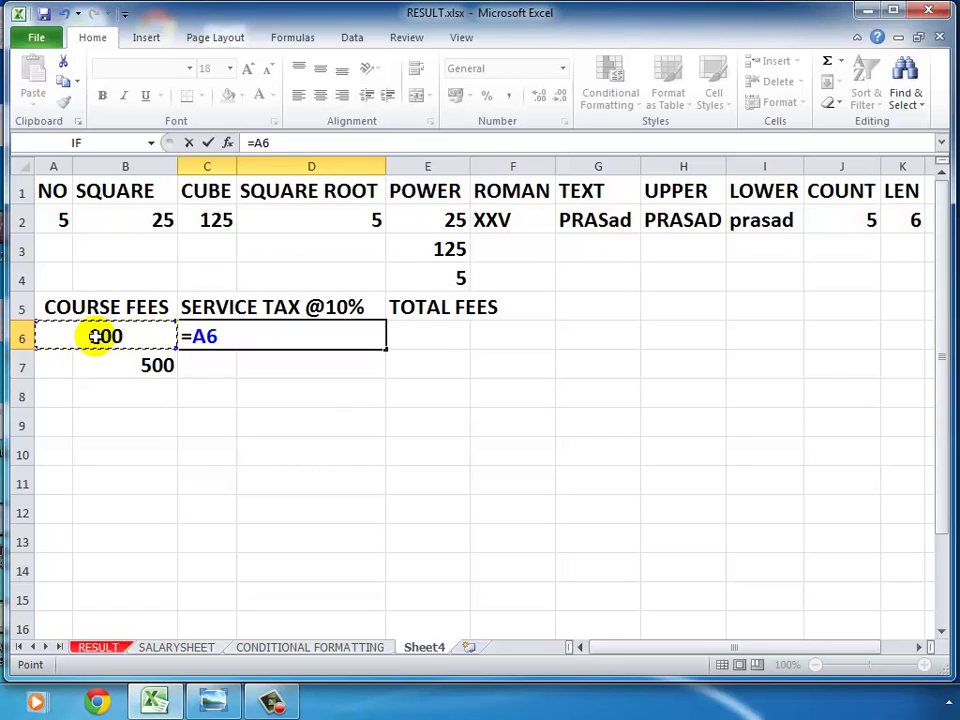
text(*1)
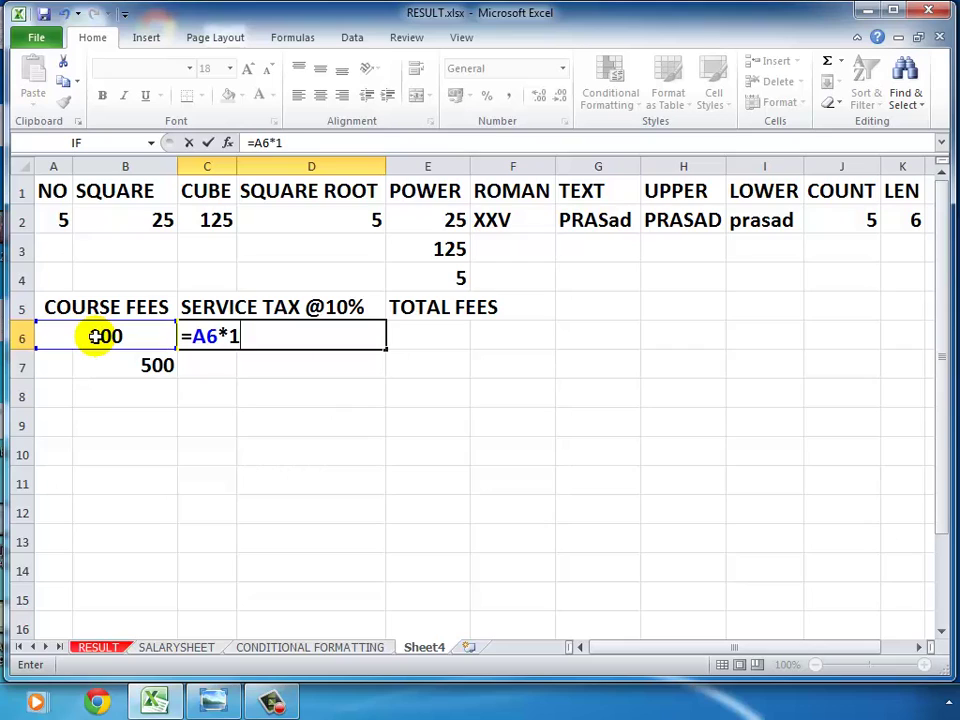
text(0)
text(%)
key(Return)
key(Up)
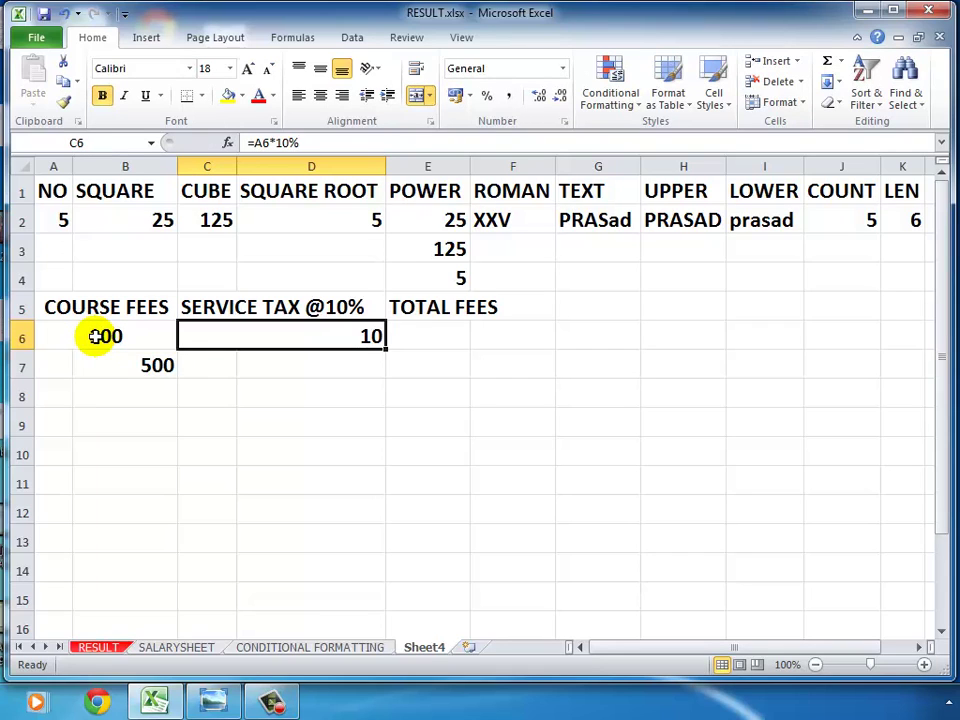
key(Right)
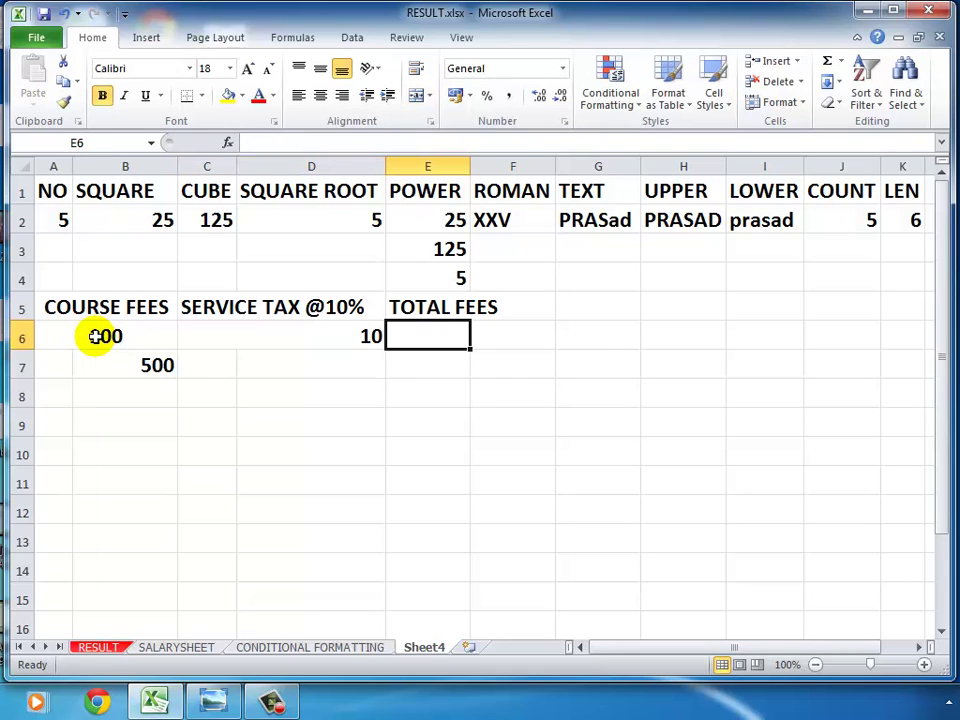
Use AutoSum to put =SUM(A6:D6) in E6, totalling 110
text(=)
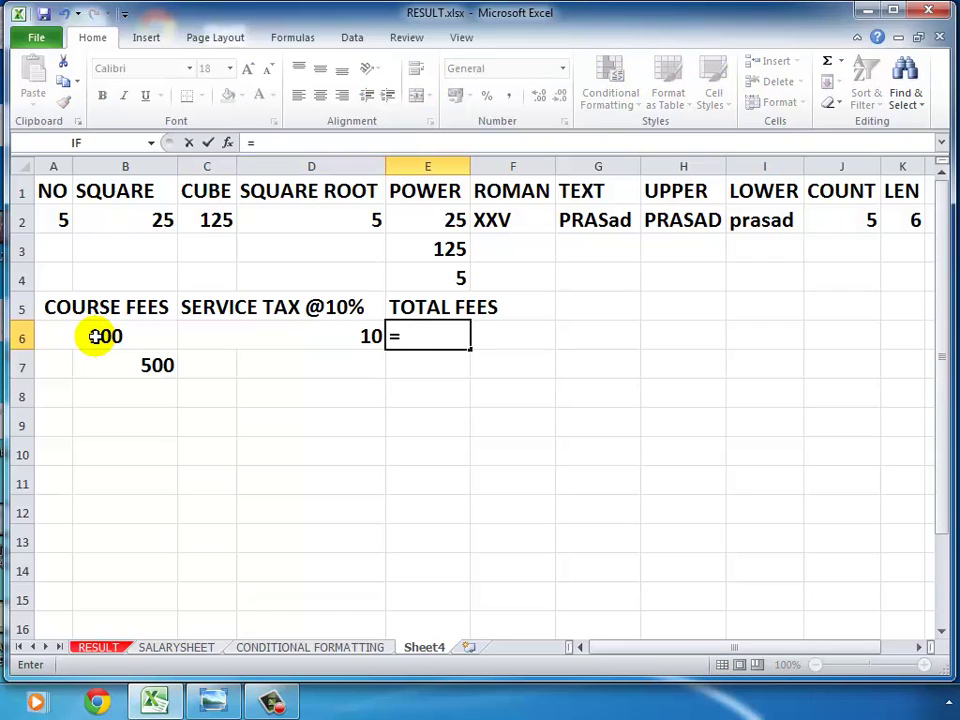
key(Escape)
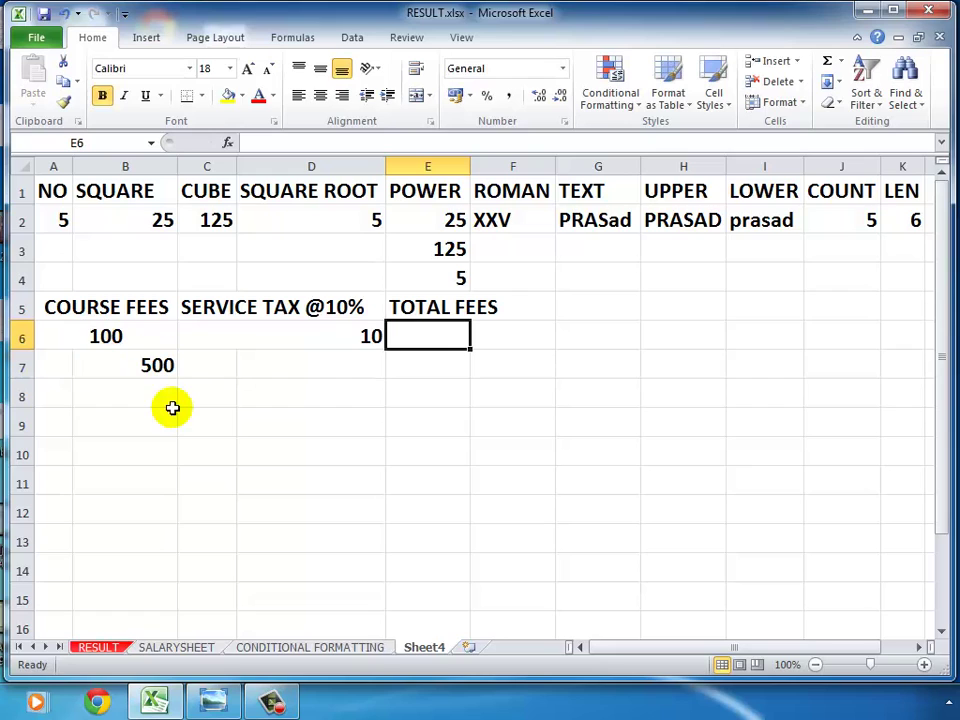
click(842, 64)
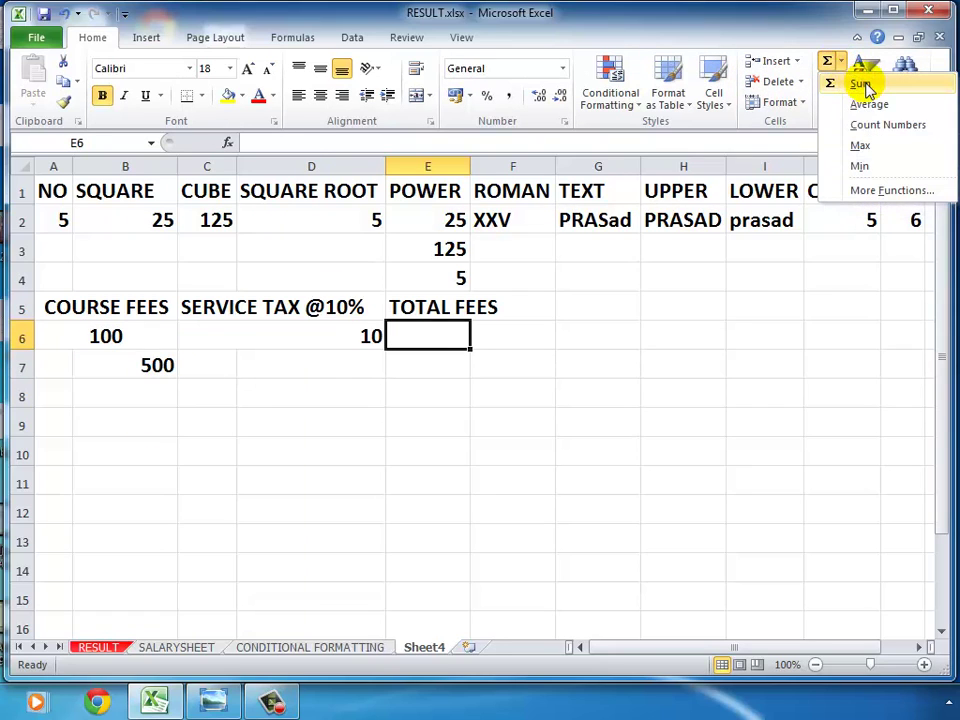
click(865, 84)
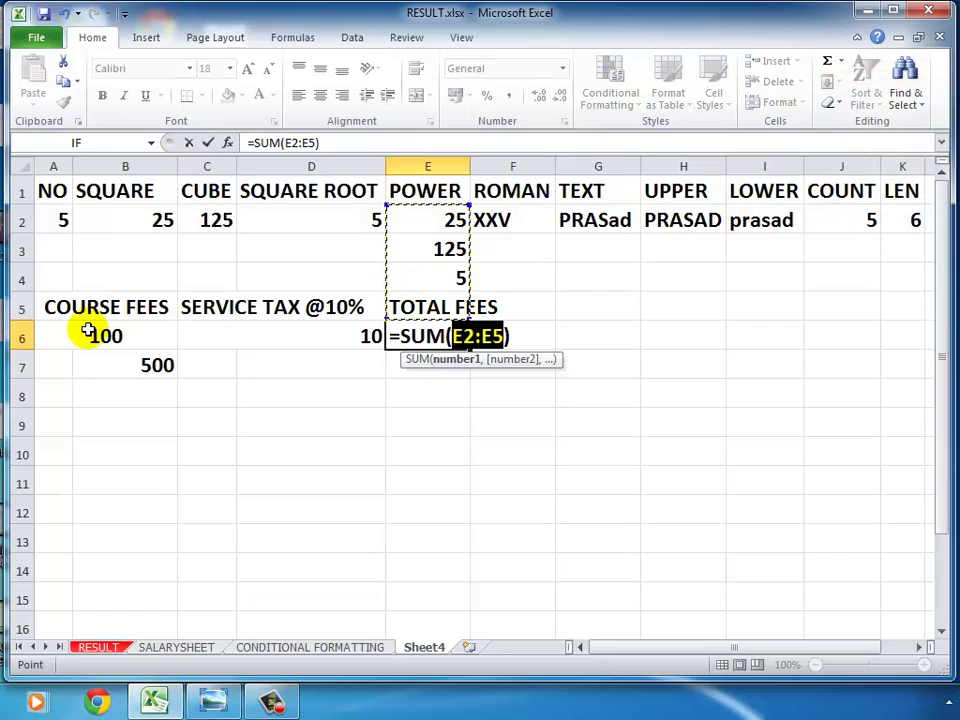
drag(88, 333, 300, 336)
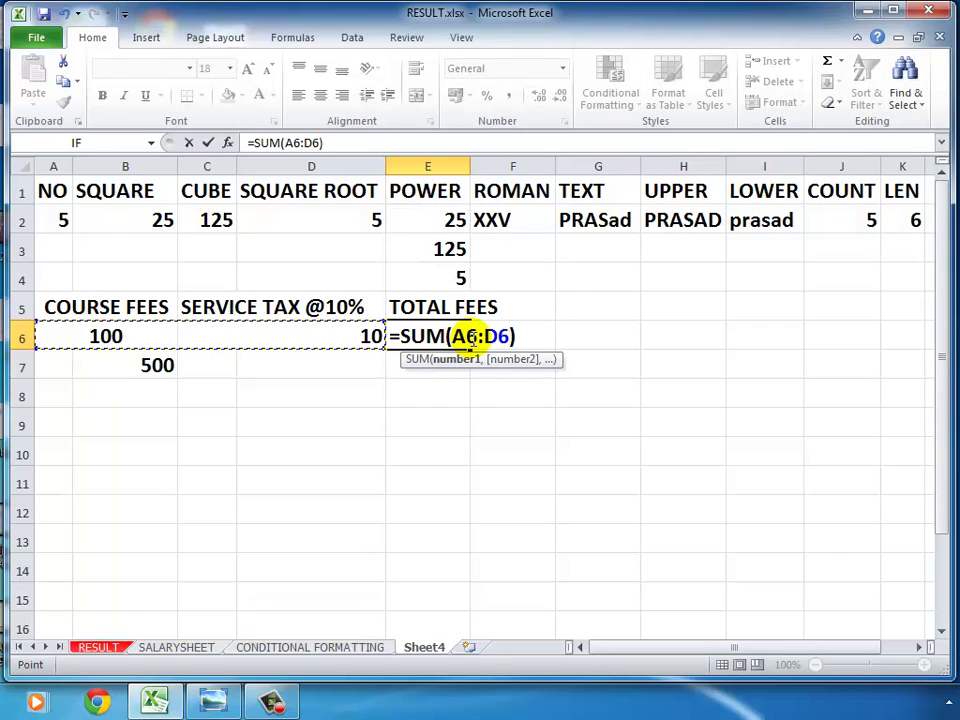
key(Return)
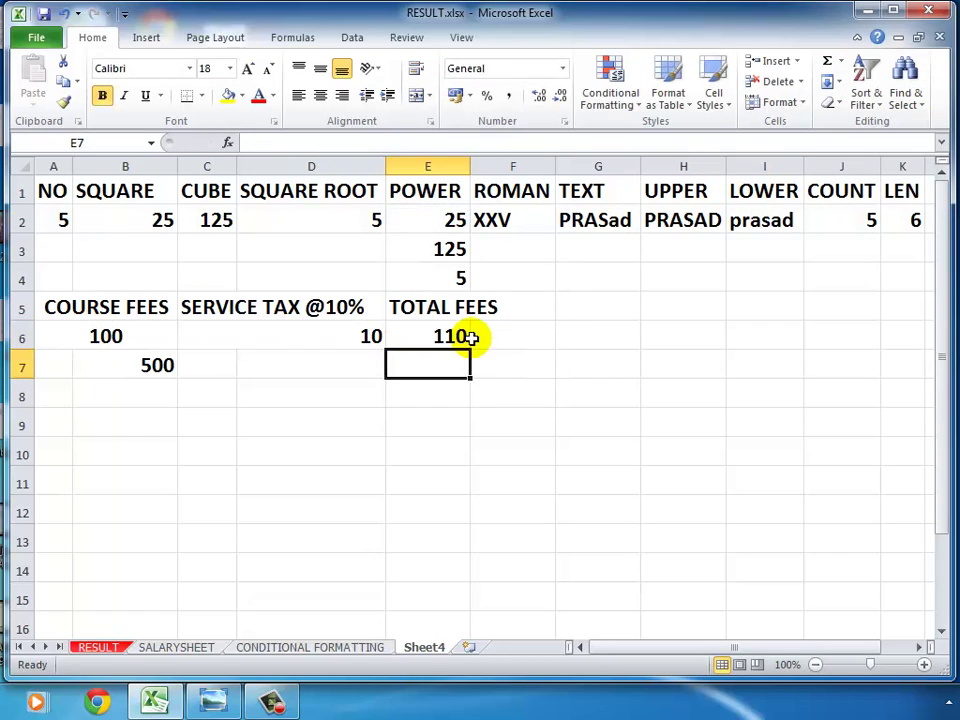
Change the A6 course fee to 500 and check the tax (50) and total (550) formulas
click(112, 338)
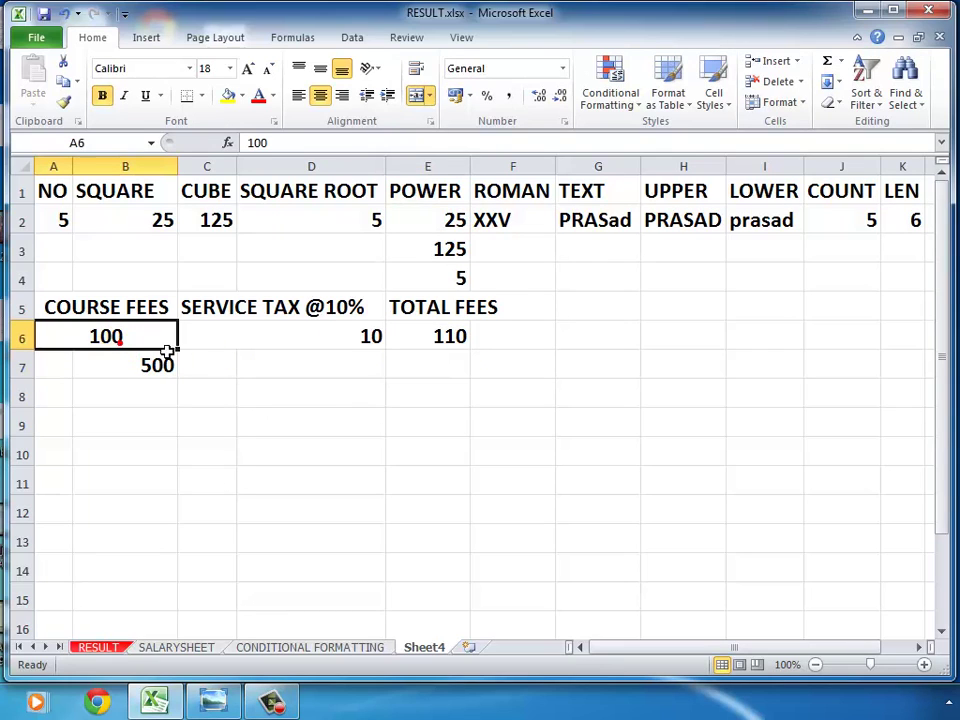
text(500)
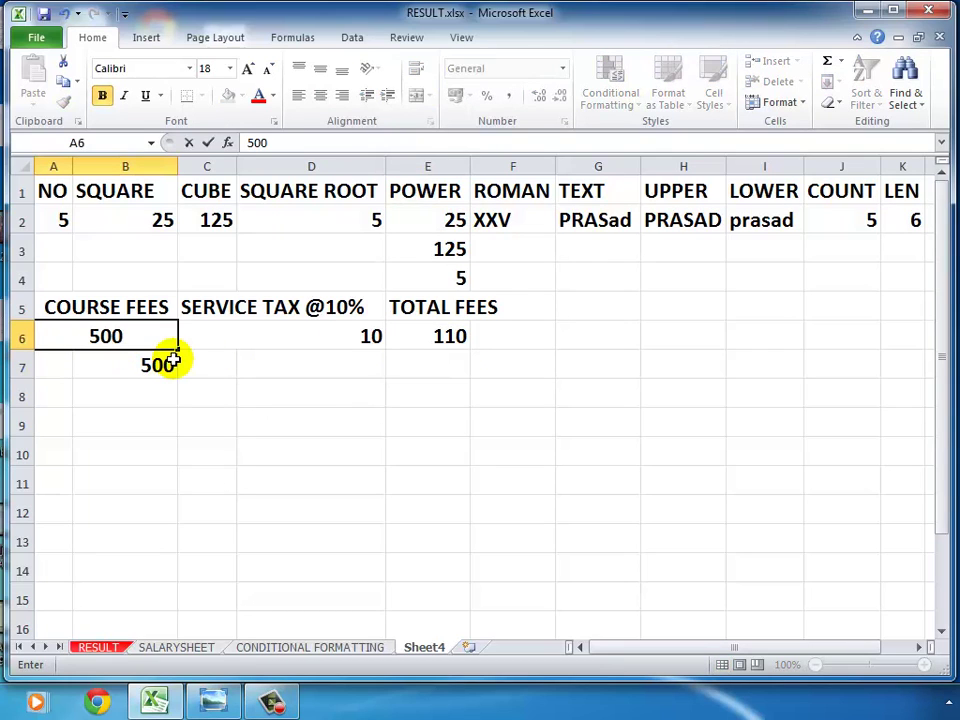
key(Return)
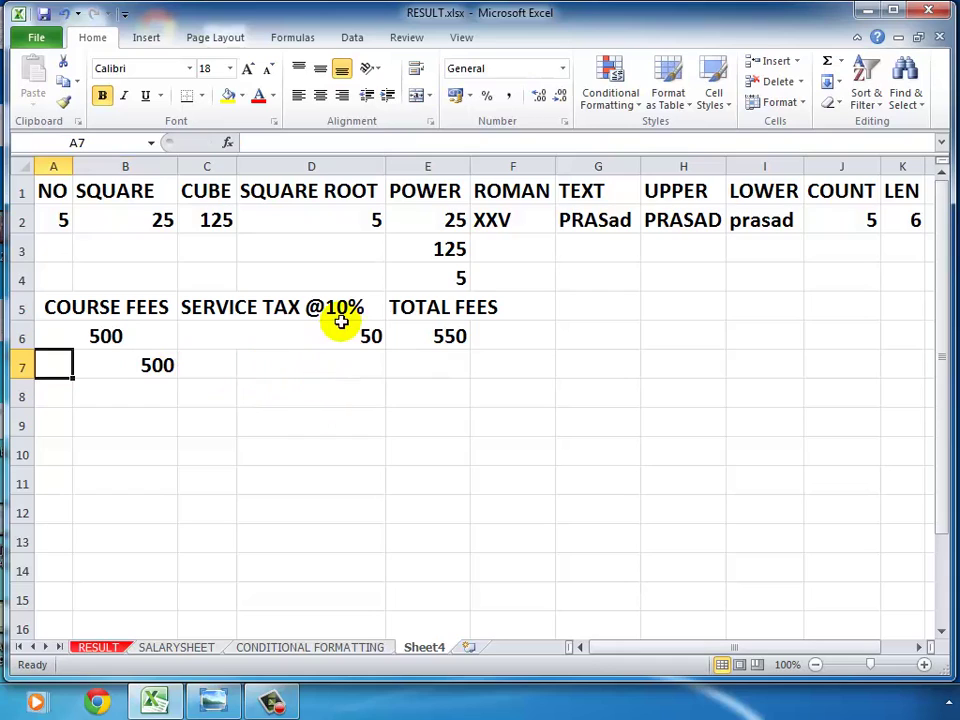
click(341, 336)
click(441, 336)
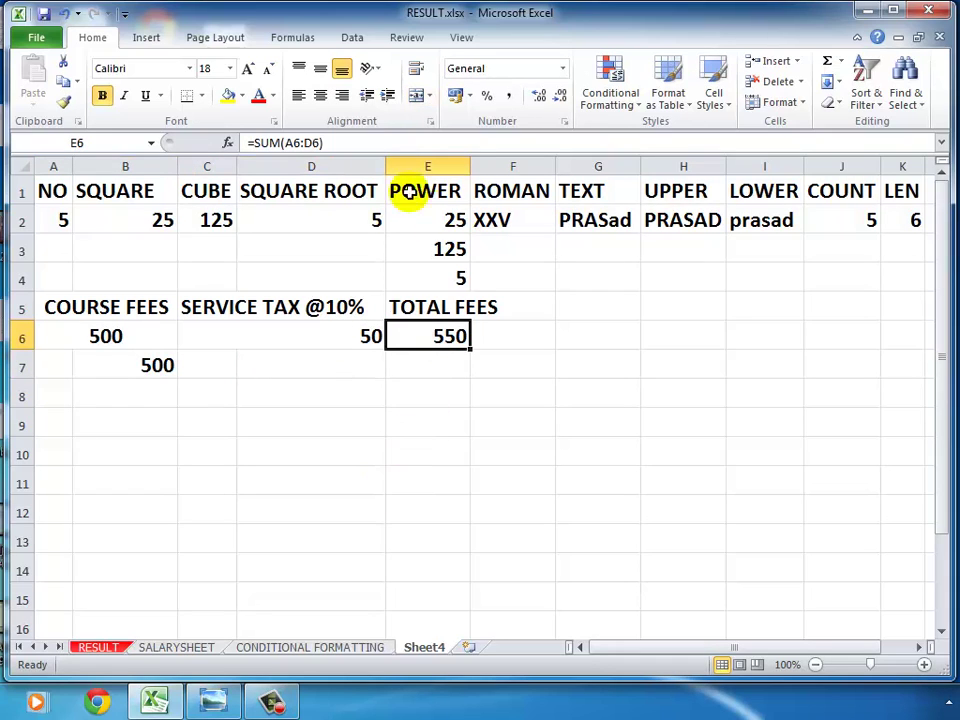
click(54, 218)
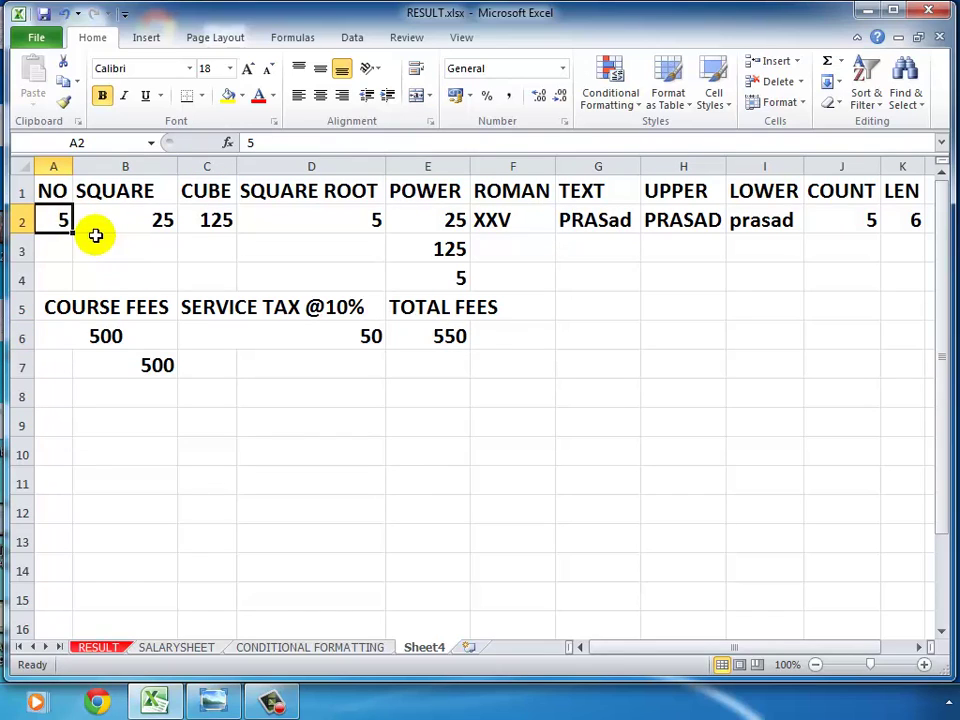
click(125, 220)
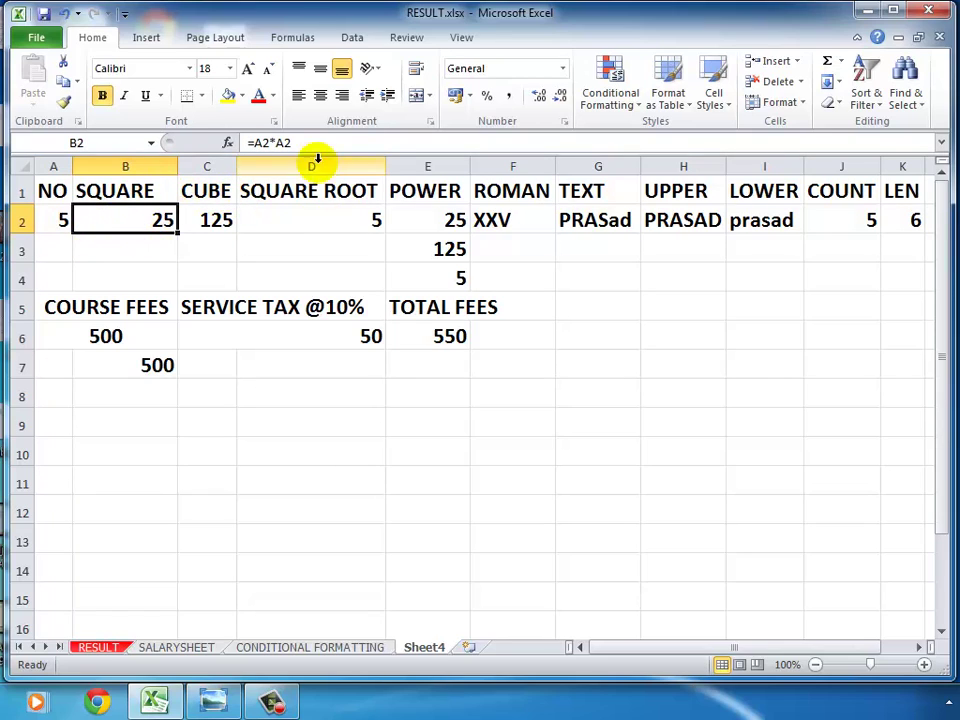
click(204, 214)
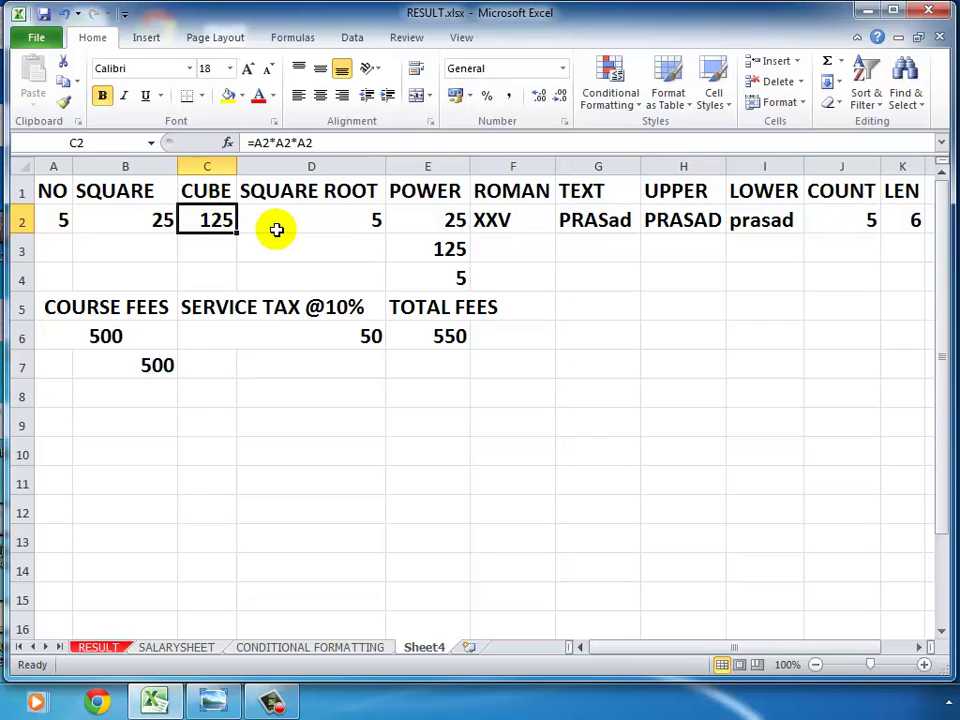
click(320, 218)
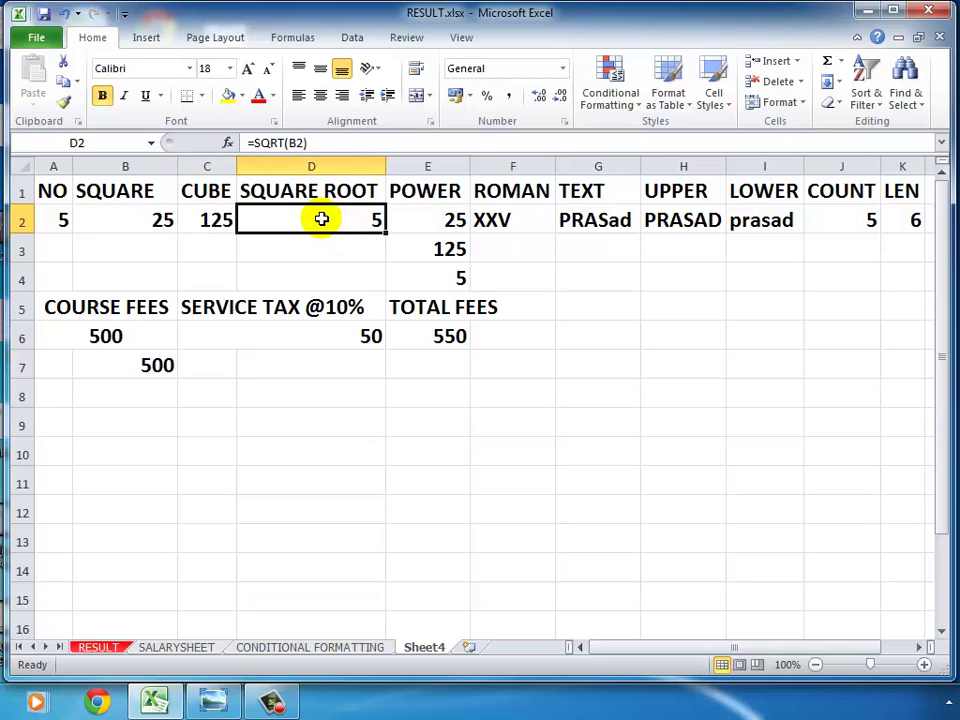
Enter '=SQRT( in D8 so it displays as literal text rather than a formula
click(316, 384)
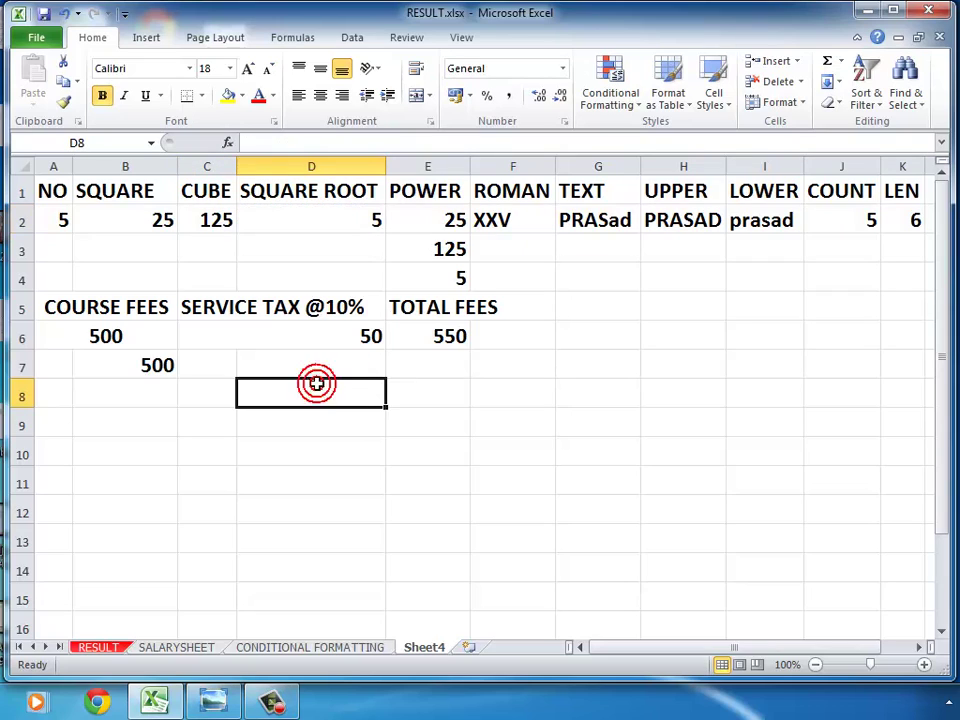
text(')
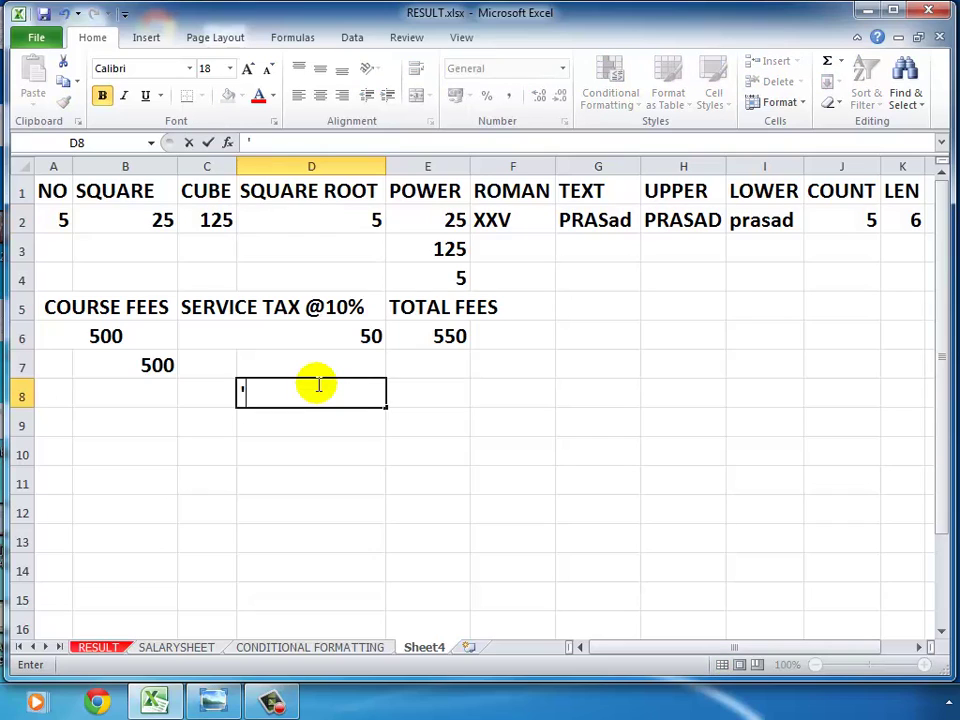
text(=)
text(SQRT)
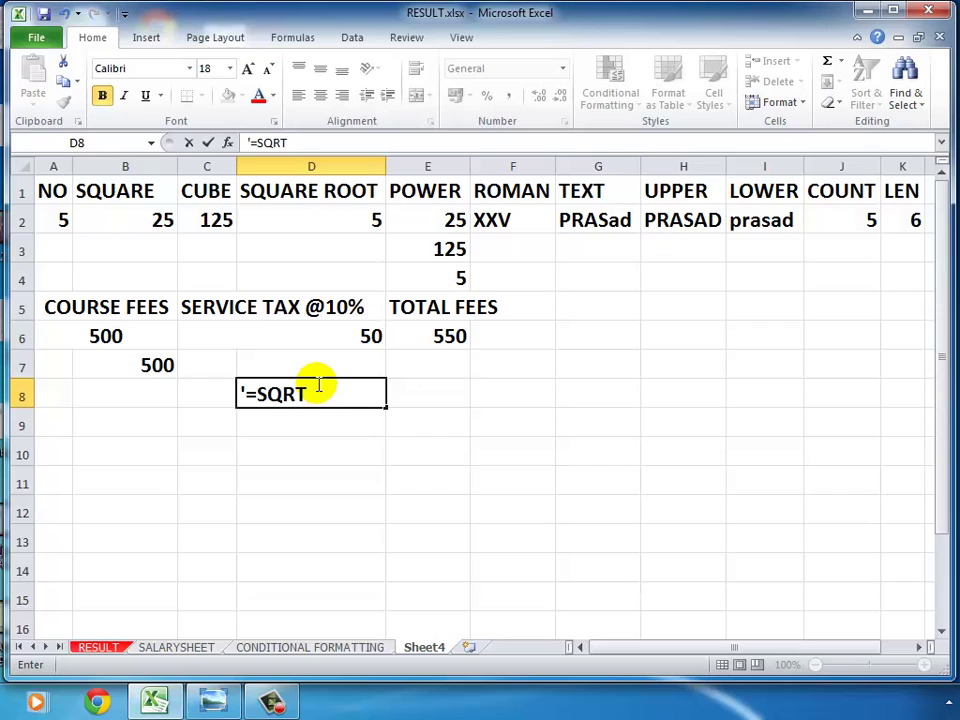
text(()
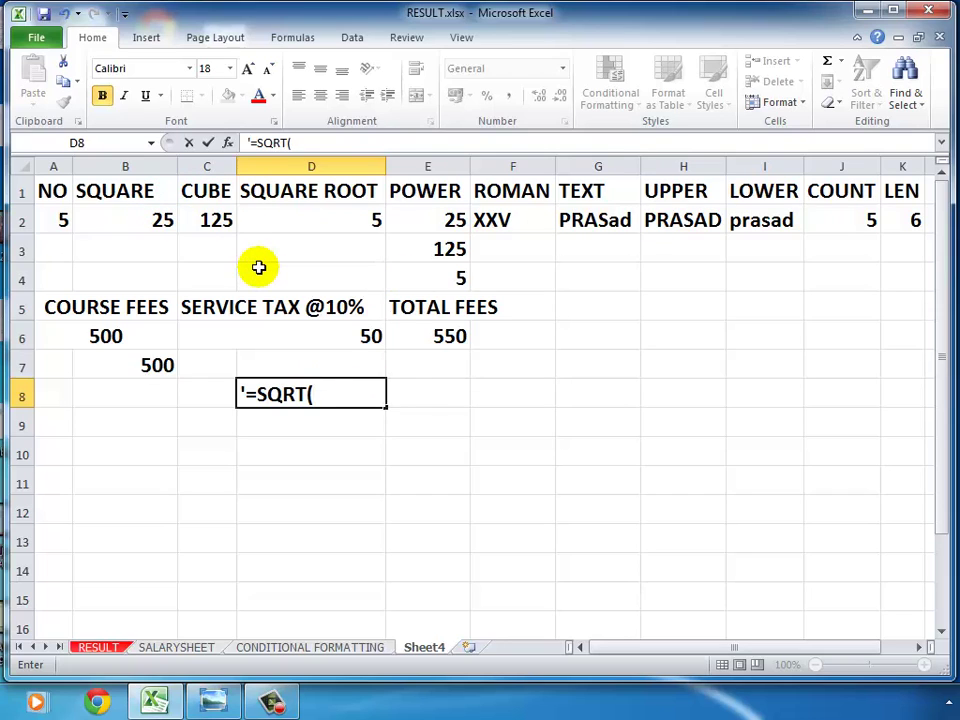
key(Return)
key(Up)
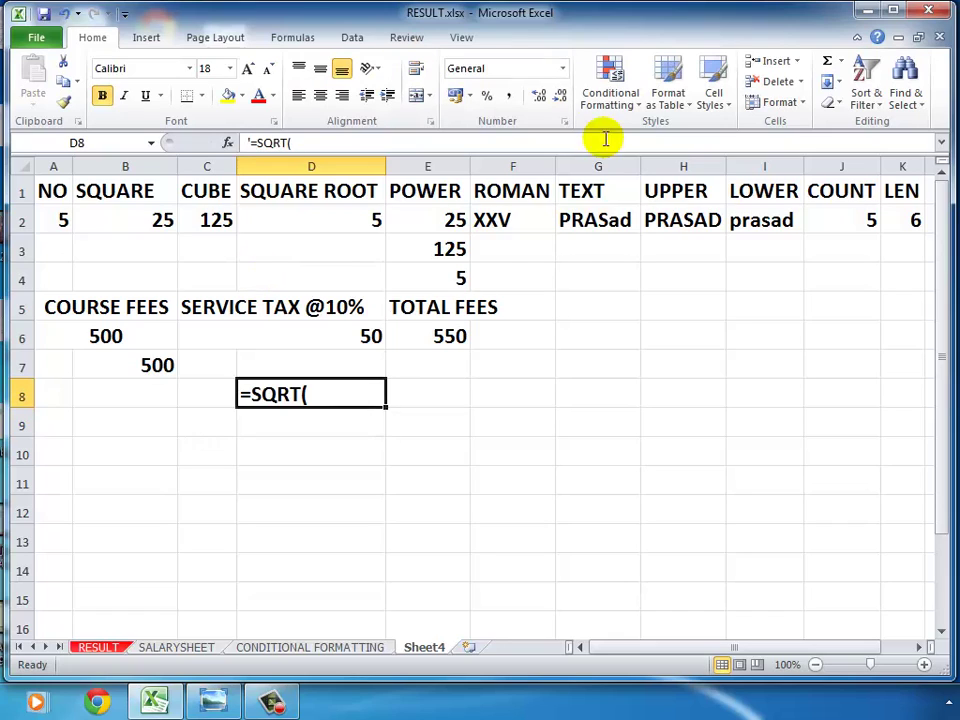
click(420, 217)
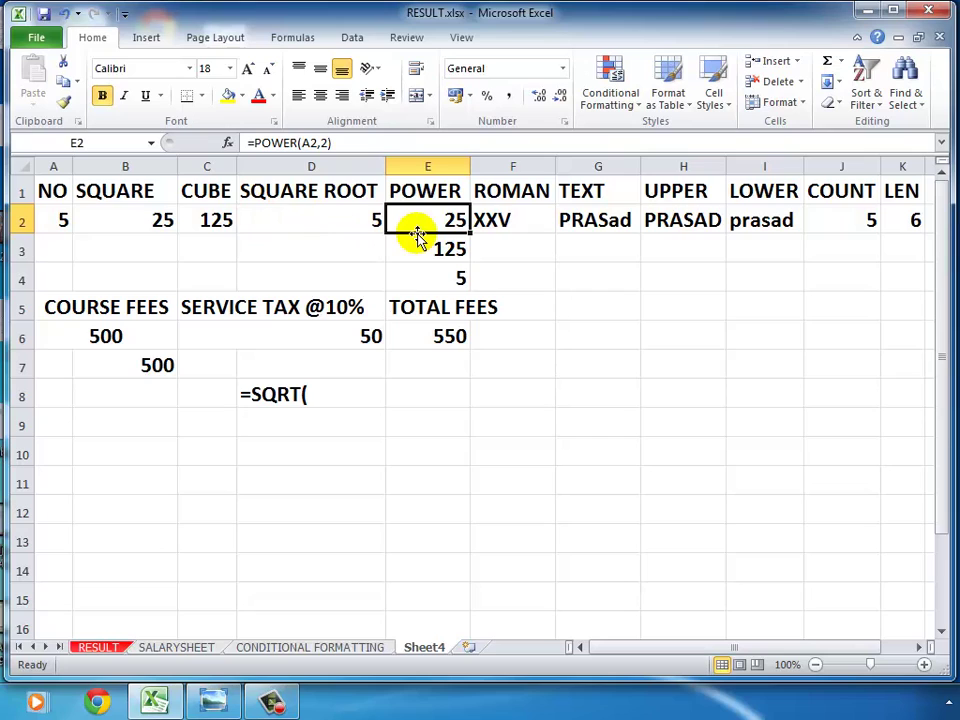
click(511, 221)
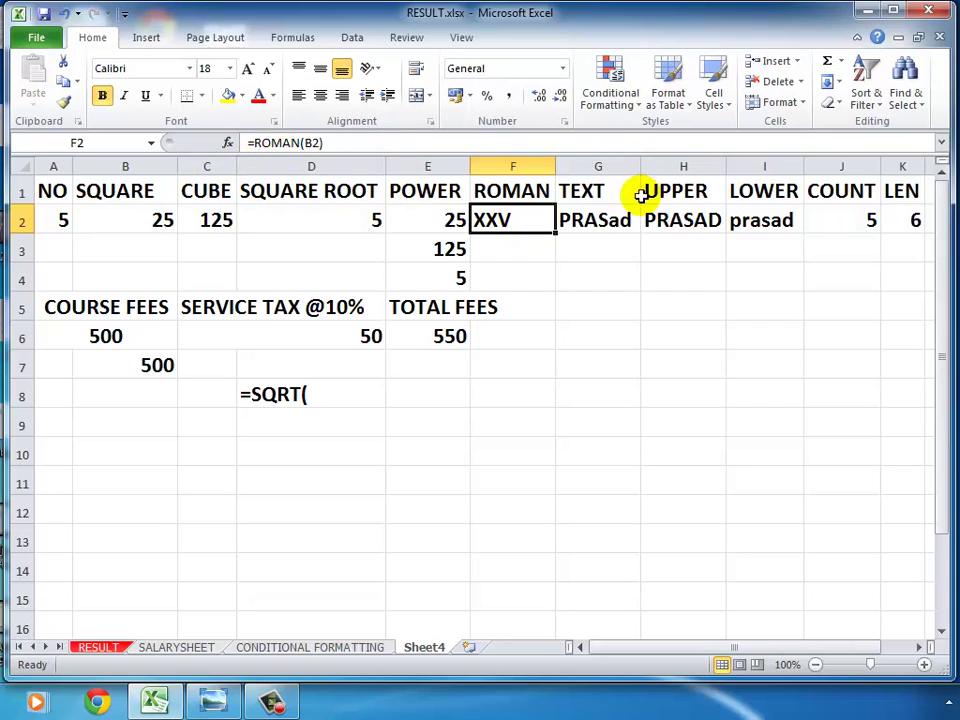
click(597, 196)
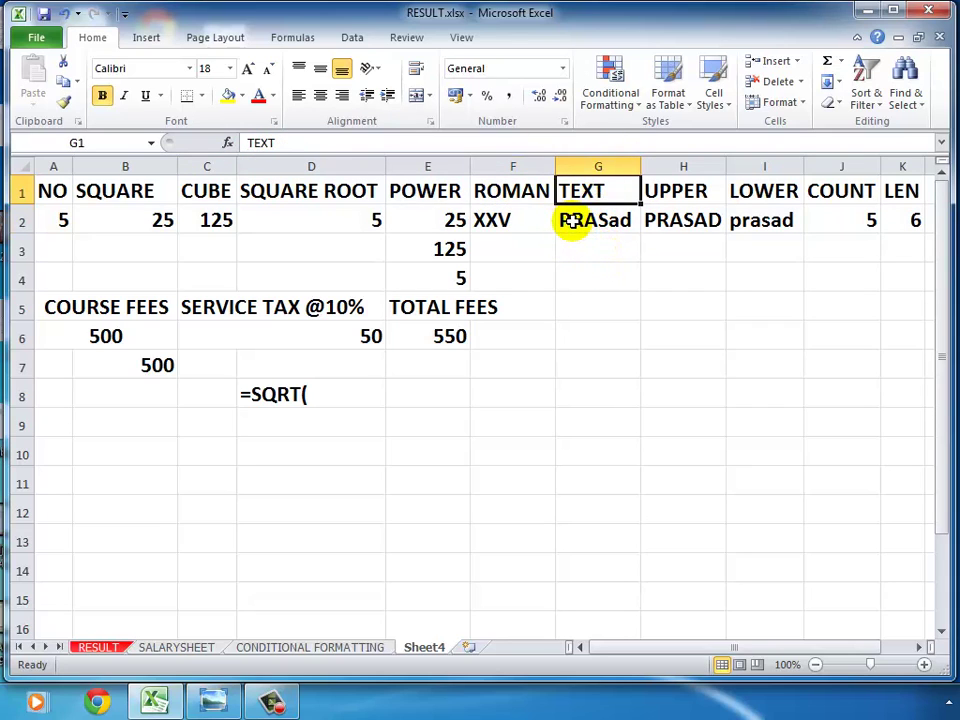
click(572, 222)
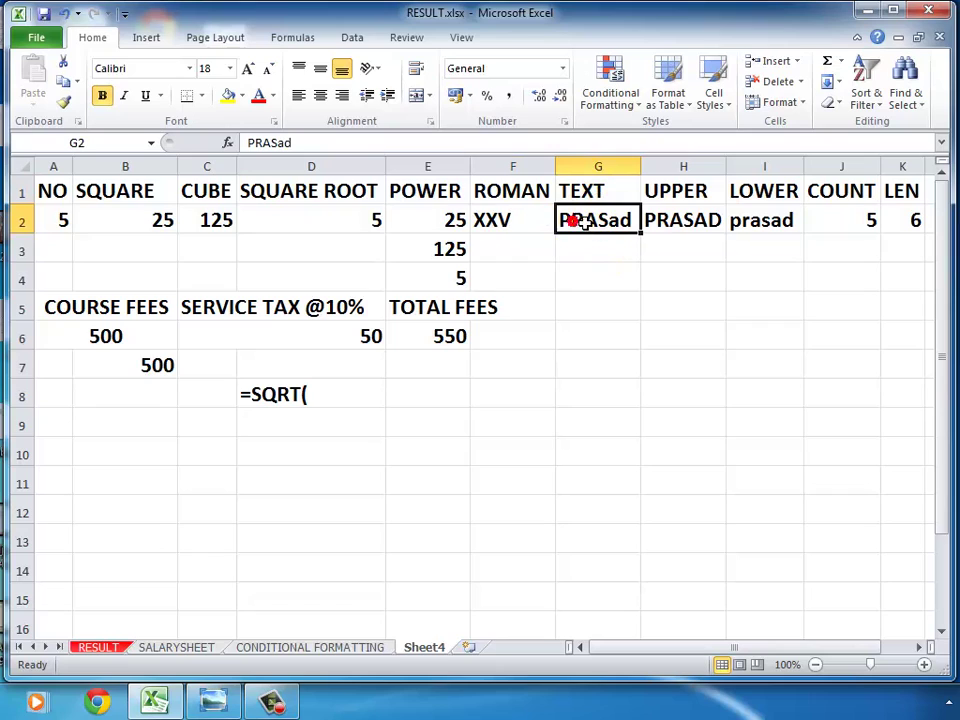
click(698, 191)
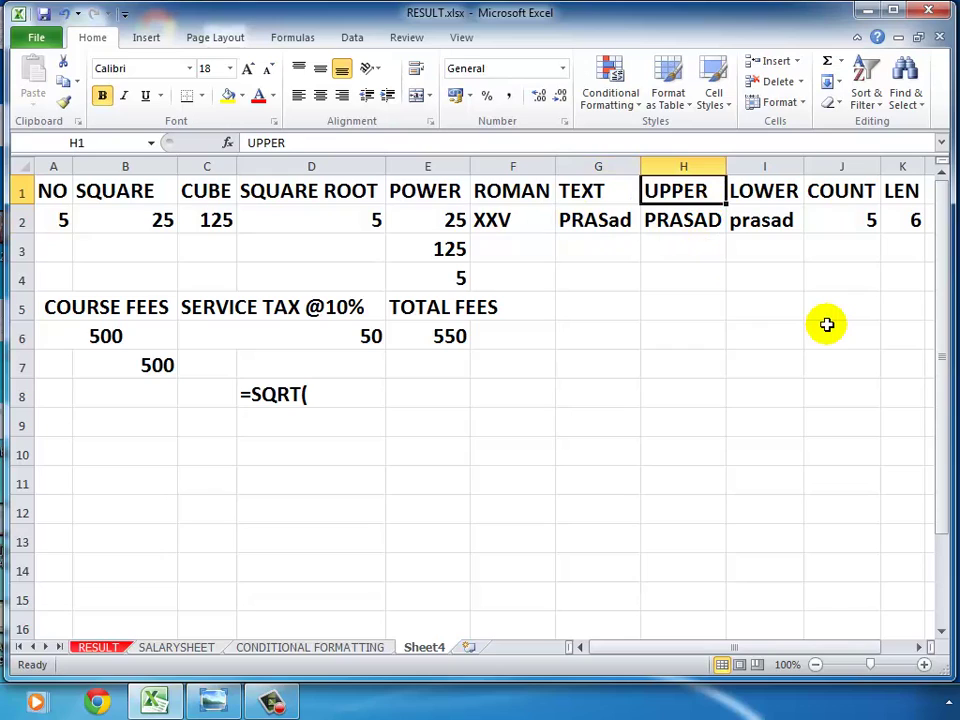
key(Right)
key(Right)
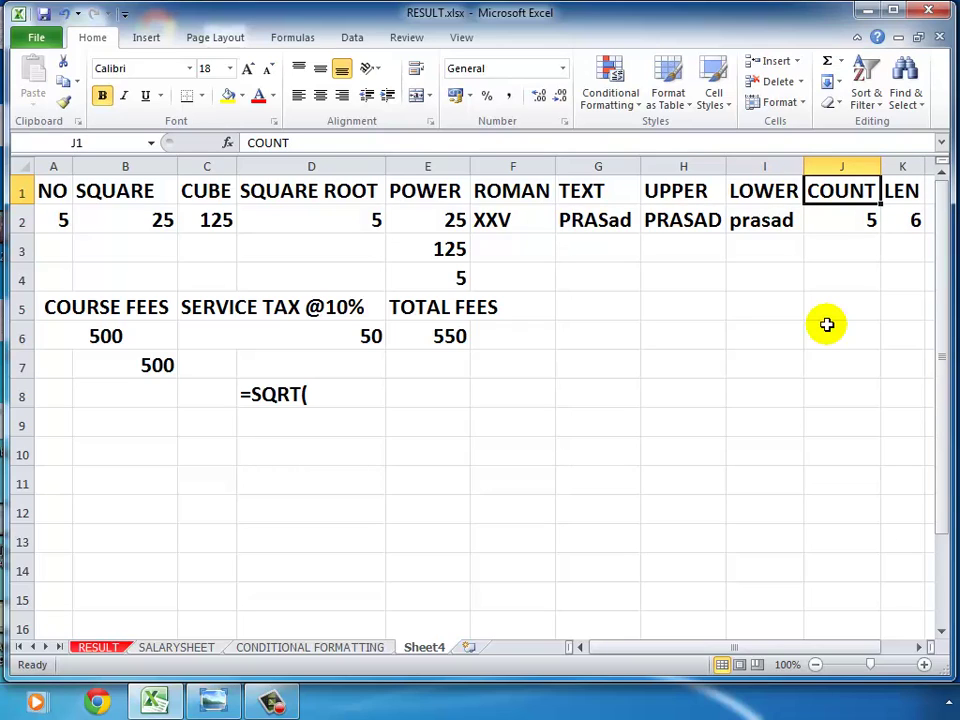
click(898, 205)
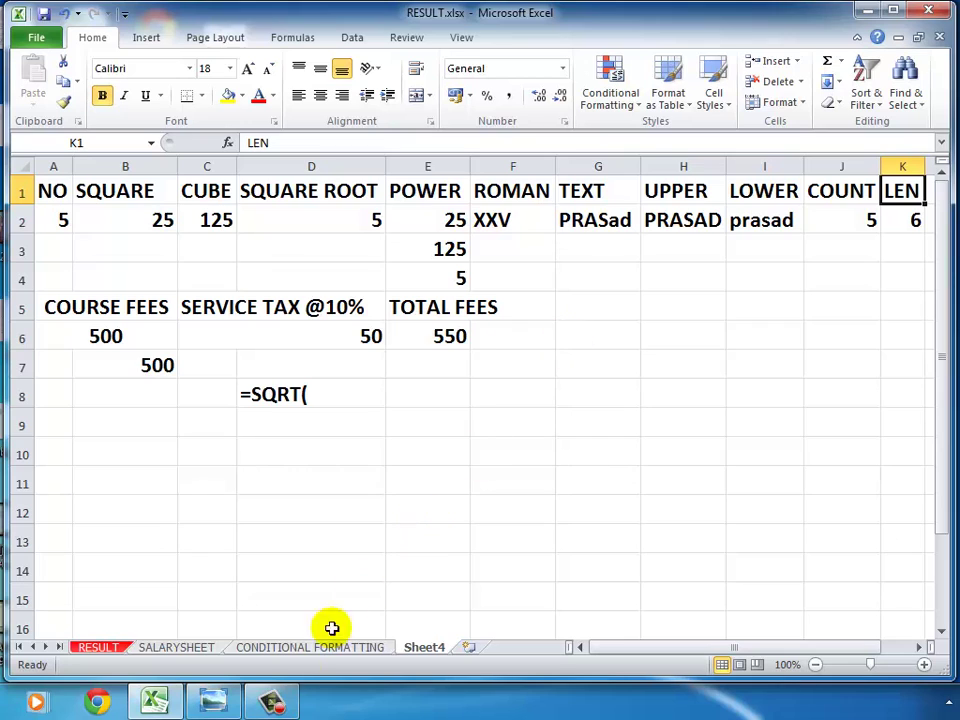
click(272, 698)
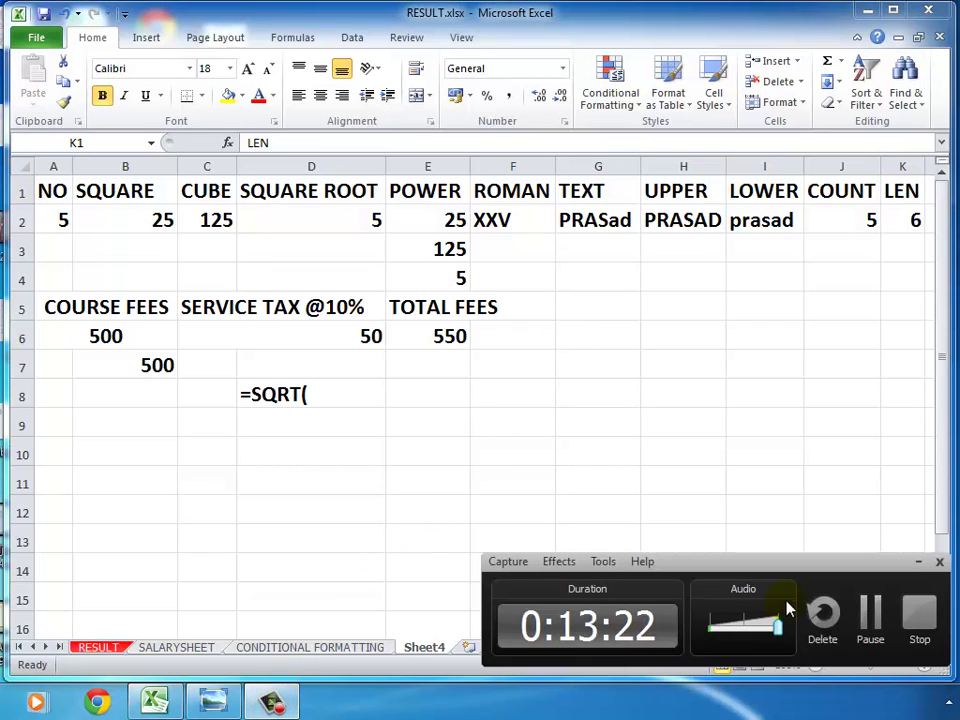
click(918, 561)
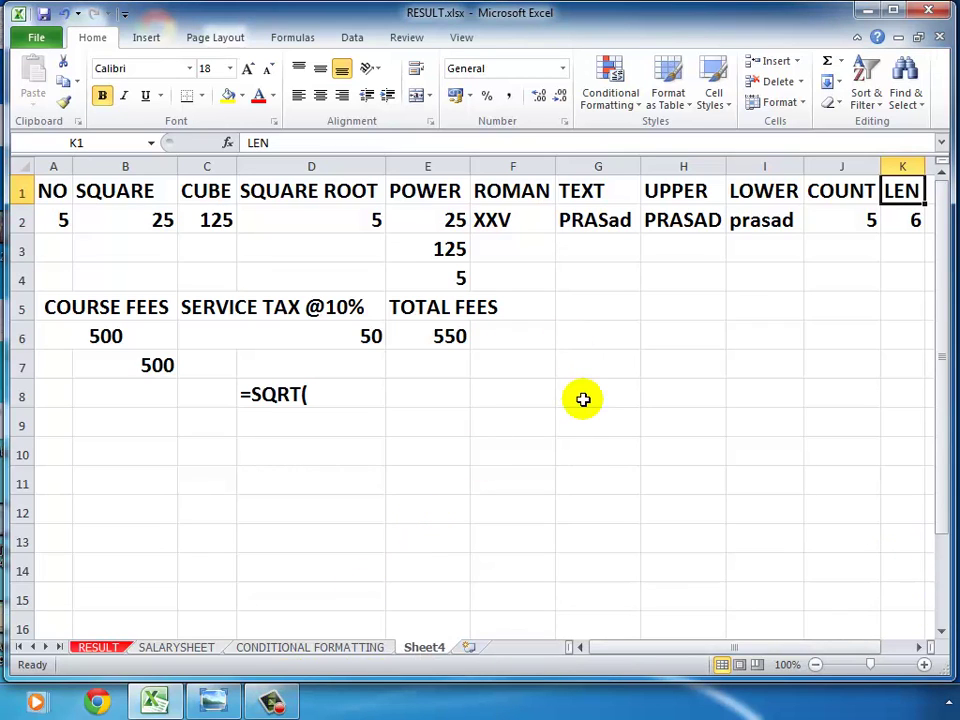